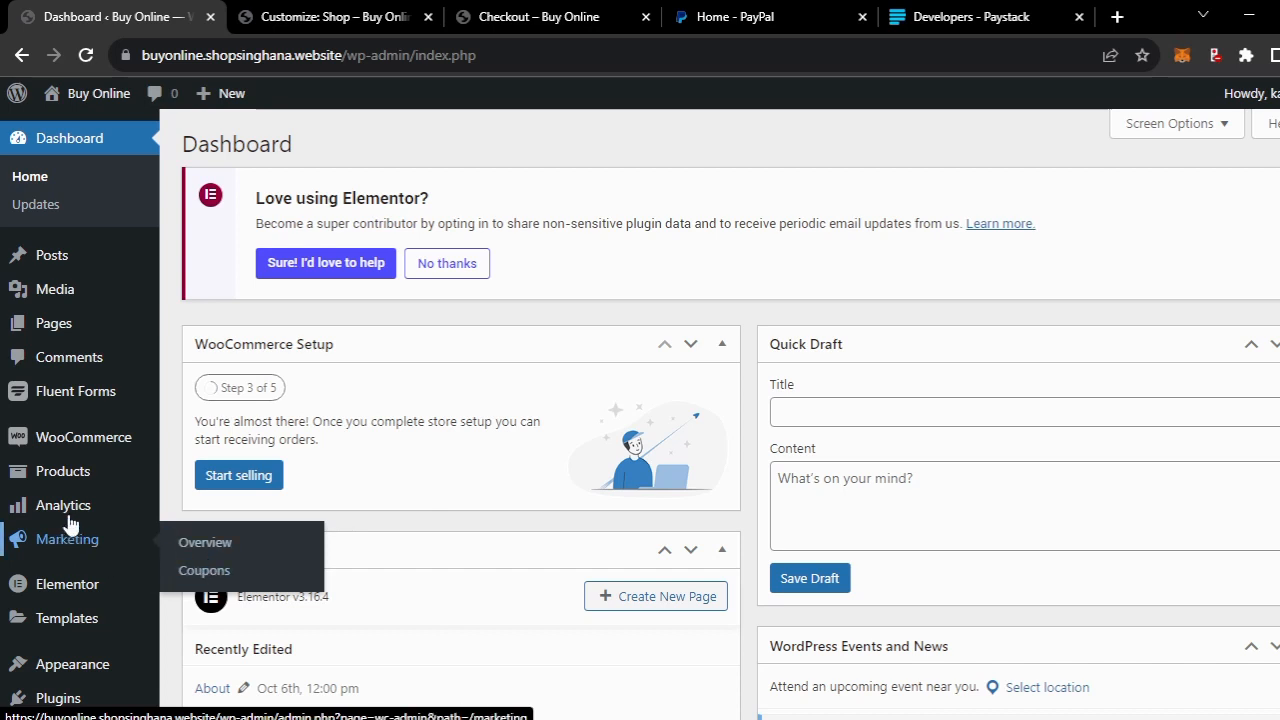
Open the store's coupon management page from the marketing section
{"action": "mouse_move", "coordinate": [63, 510]}
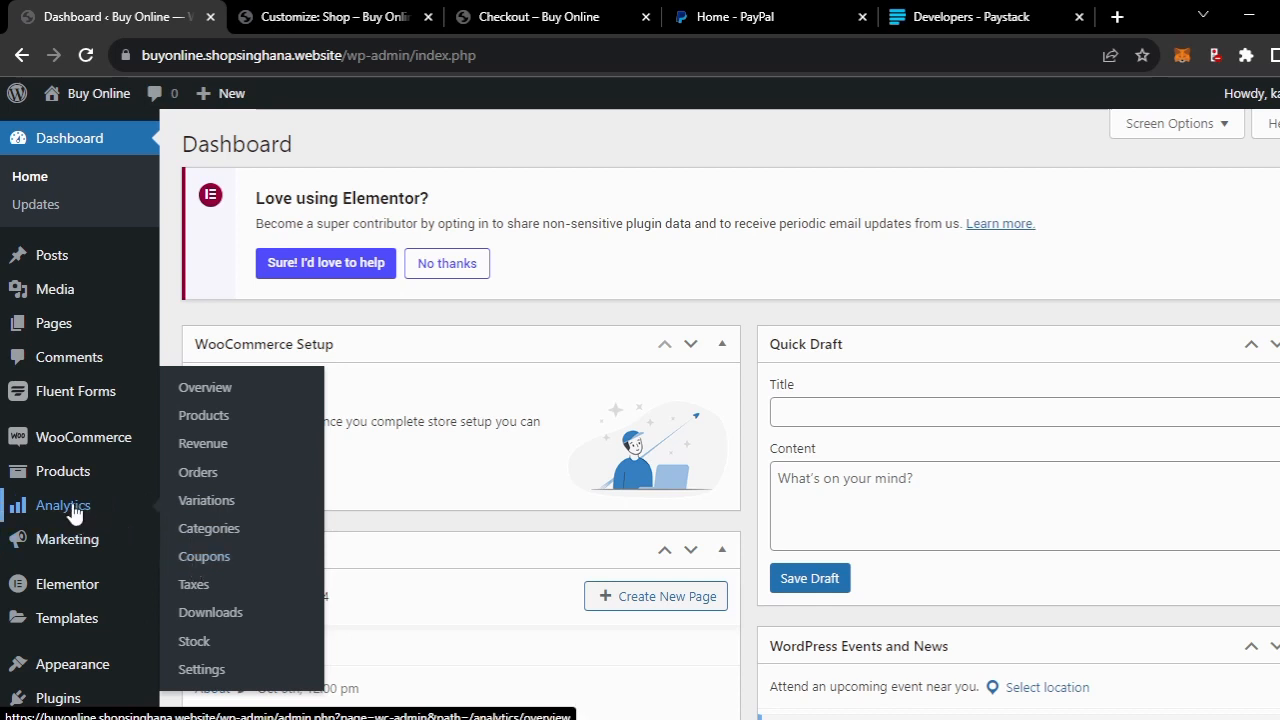
{"action": "mouse_move", "coordinate": [72, 540]}
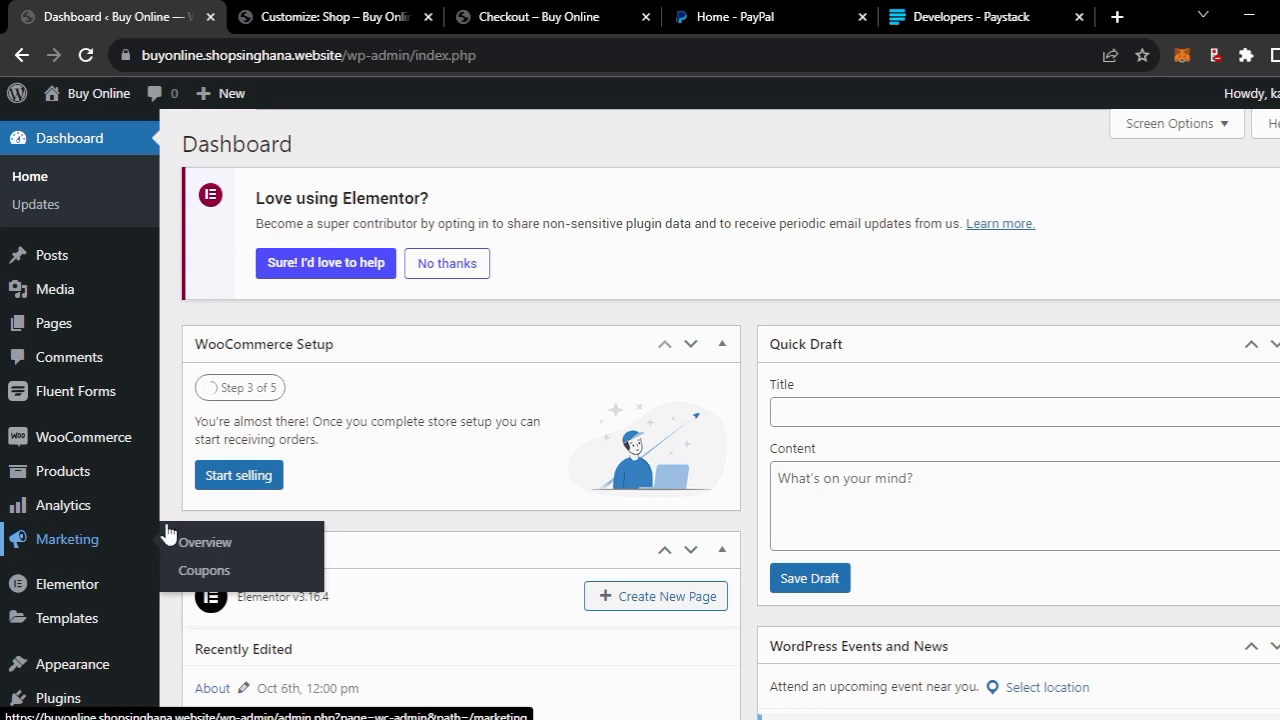
{"action": "left_click", "coordinate": [203, 573]}
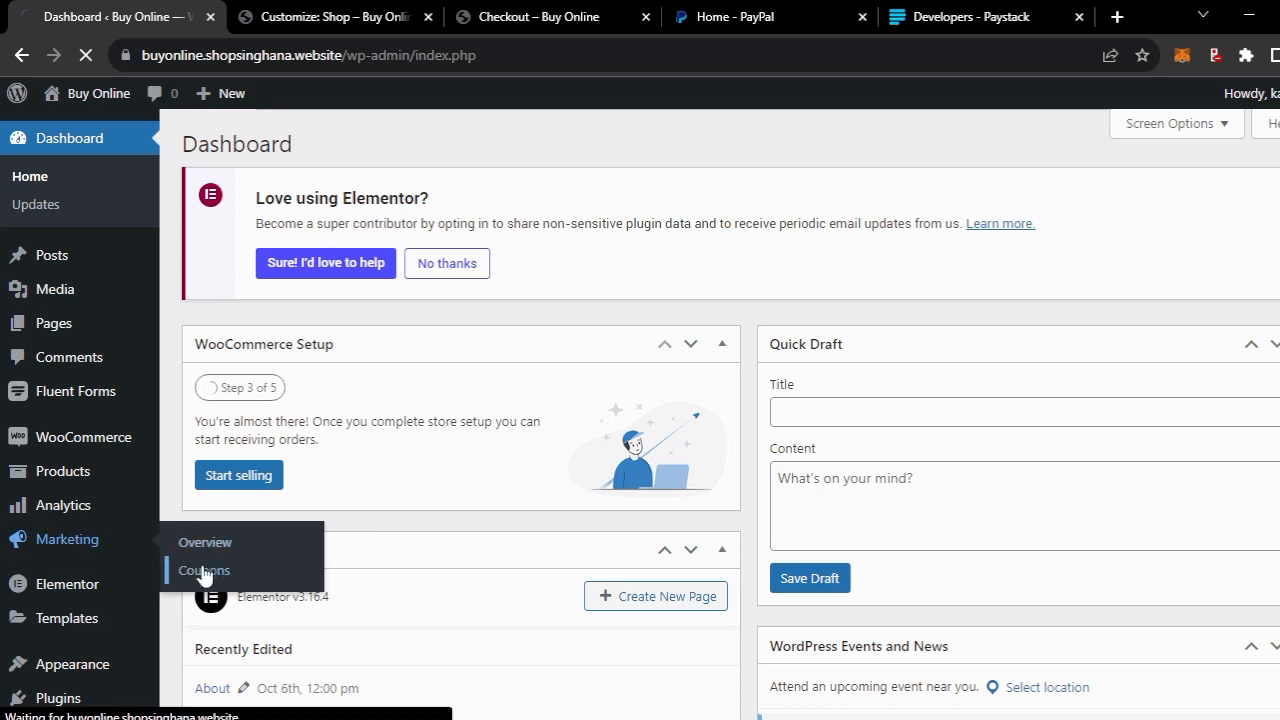
{"action": "scroll", "coordinate": [988, 463], "scroll_direction": "down", "scroll_amount": 2}
{"action": "scroll", "coordinate": [988, 463], "scroll_direction": "down", "scroll_amount": 1}
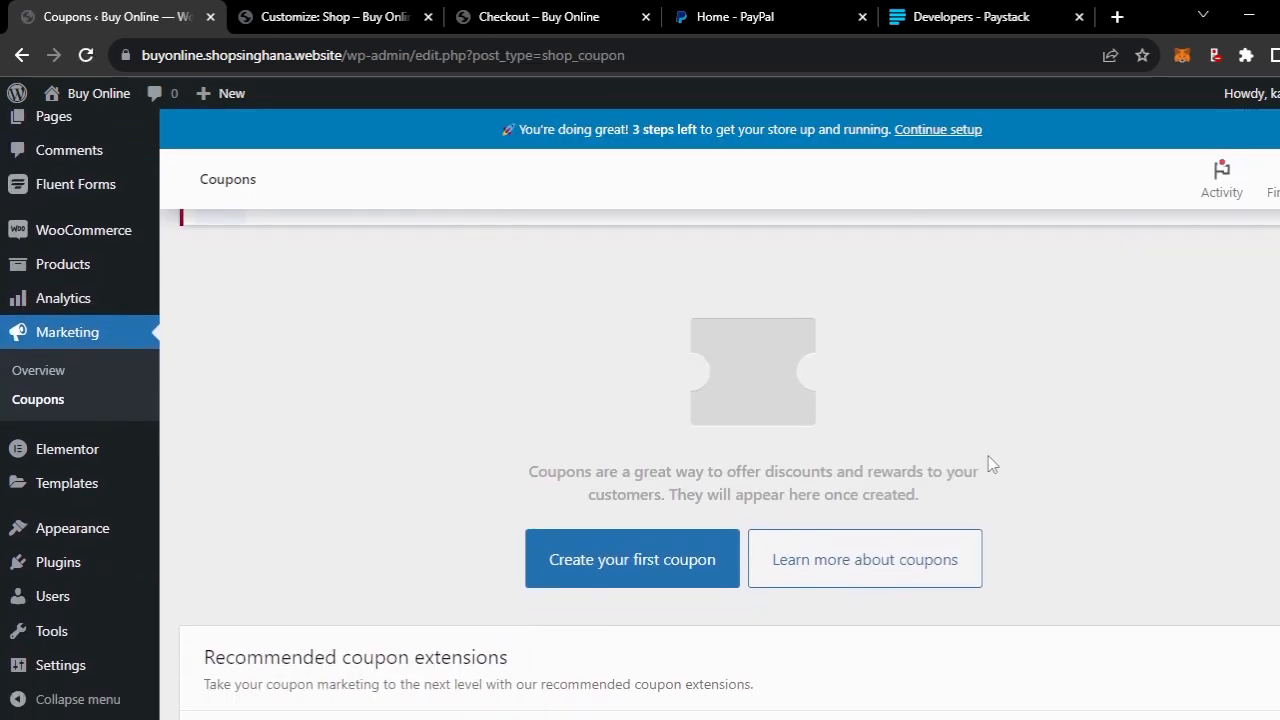
{"action": "scroll", "coordinate": [988, 463], "scroll_direction": "up", "scroll_amount": 3}
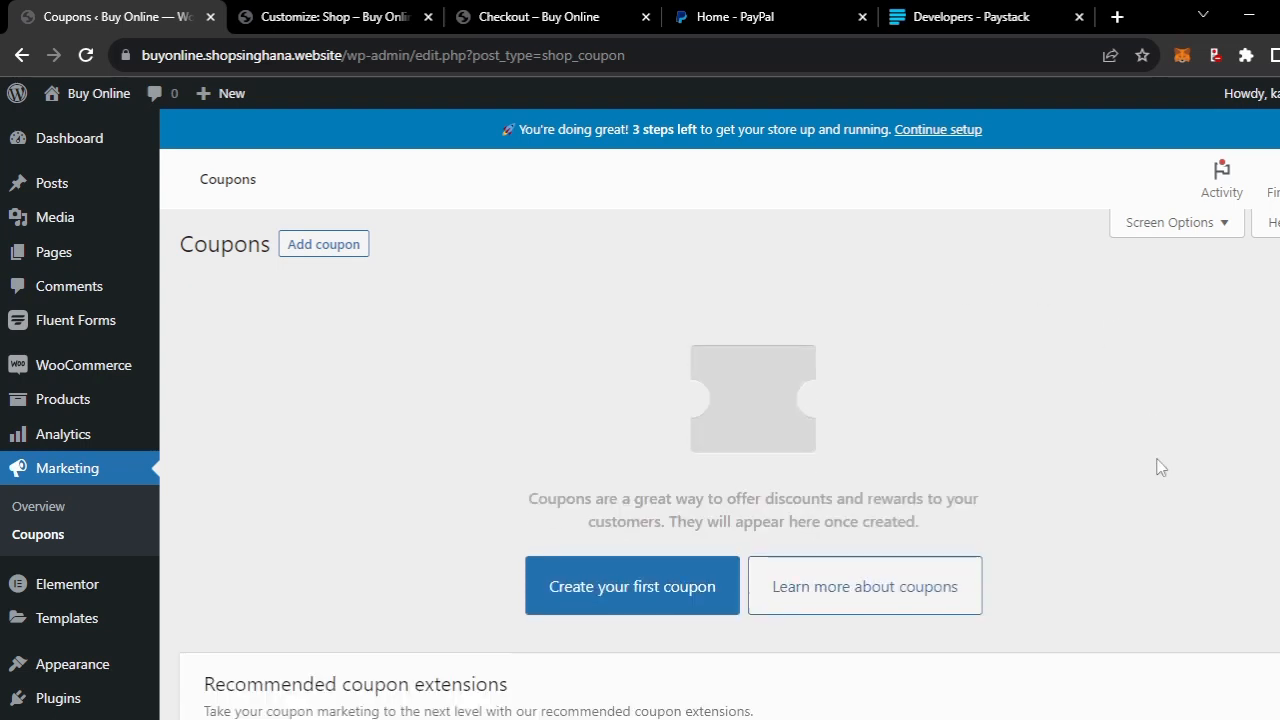
Start creating the store's first coupon and dismiss the Elementor notice above the form
{"action": "scroll", "coordinate": [1158, 467], "scroll_direction": "down", "scroll_amount": 2}
{"action": "scroll", "coordinate": [1158, 467], "scroll_direction": "up", "scroll_amount": 2}
{"action": "scroll", "coordinate": [1158, 467], "scroll_direction": "down", "scroll_amount": 2}
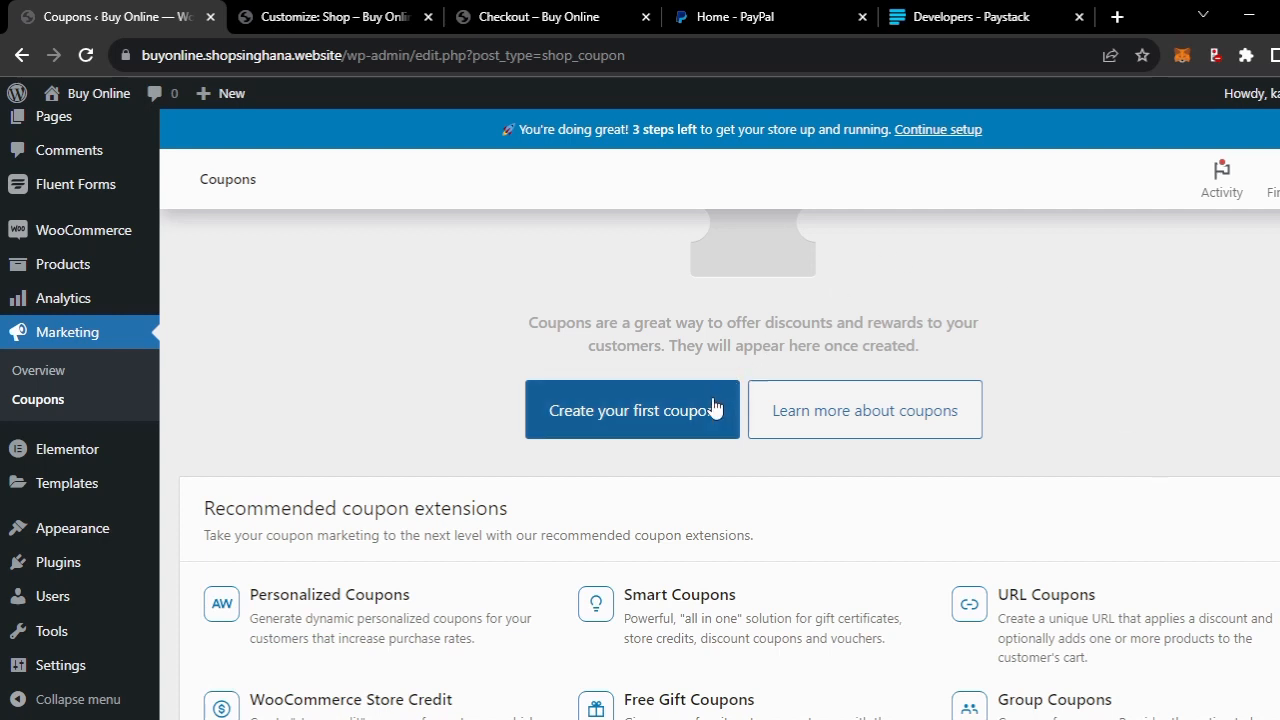
{"action": "left_click", "coordinate": [637, 412]}
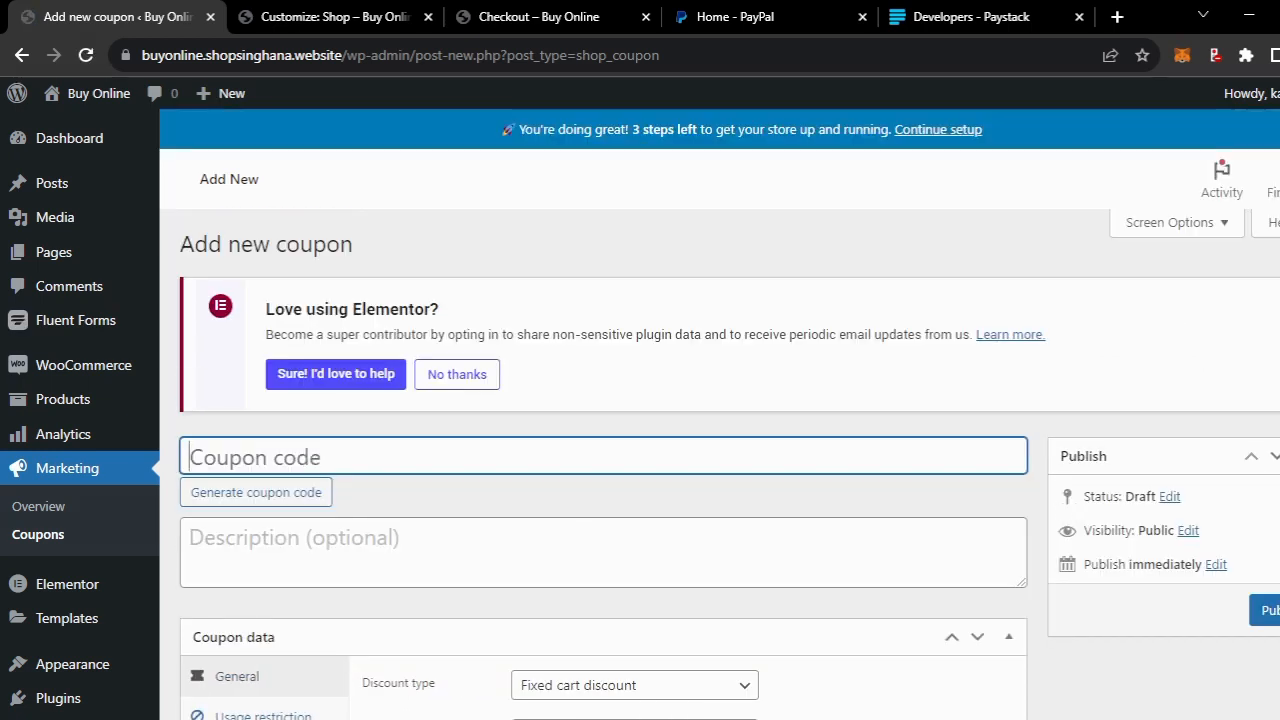
{"action": "left_click", "coordinate": [1279, 296]}
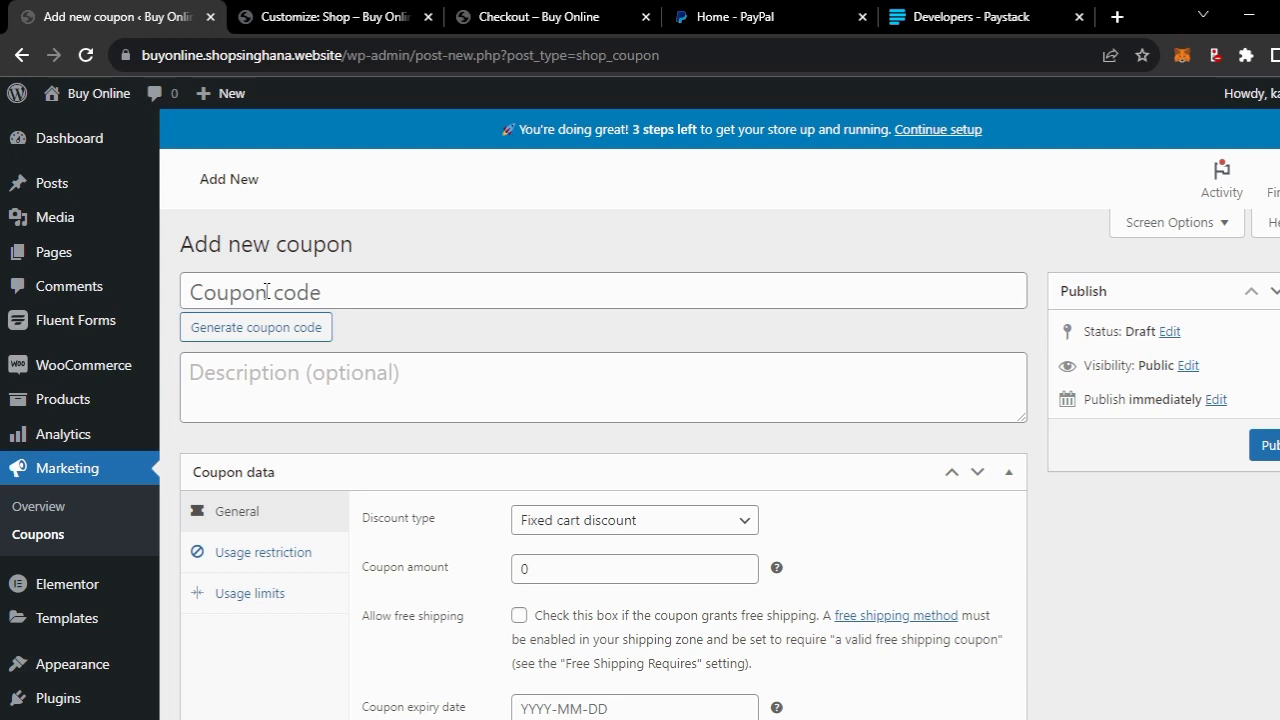
Generate a random coupon code and replace it with the custom code BO2023
{"action": "left_click", "coordinate": [225, 330]}
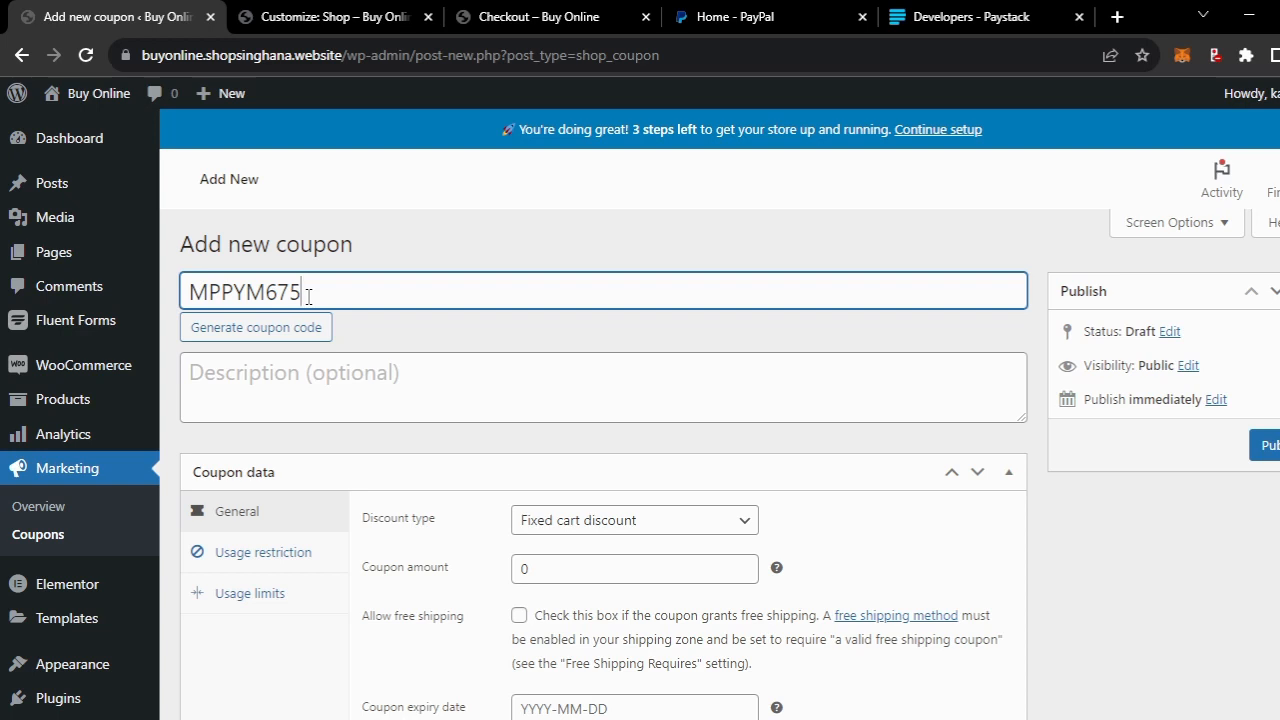
{"action": "left_click_drag", "start_coordinate": [309, 296], "coordinate": [185, 293]}
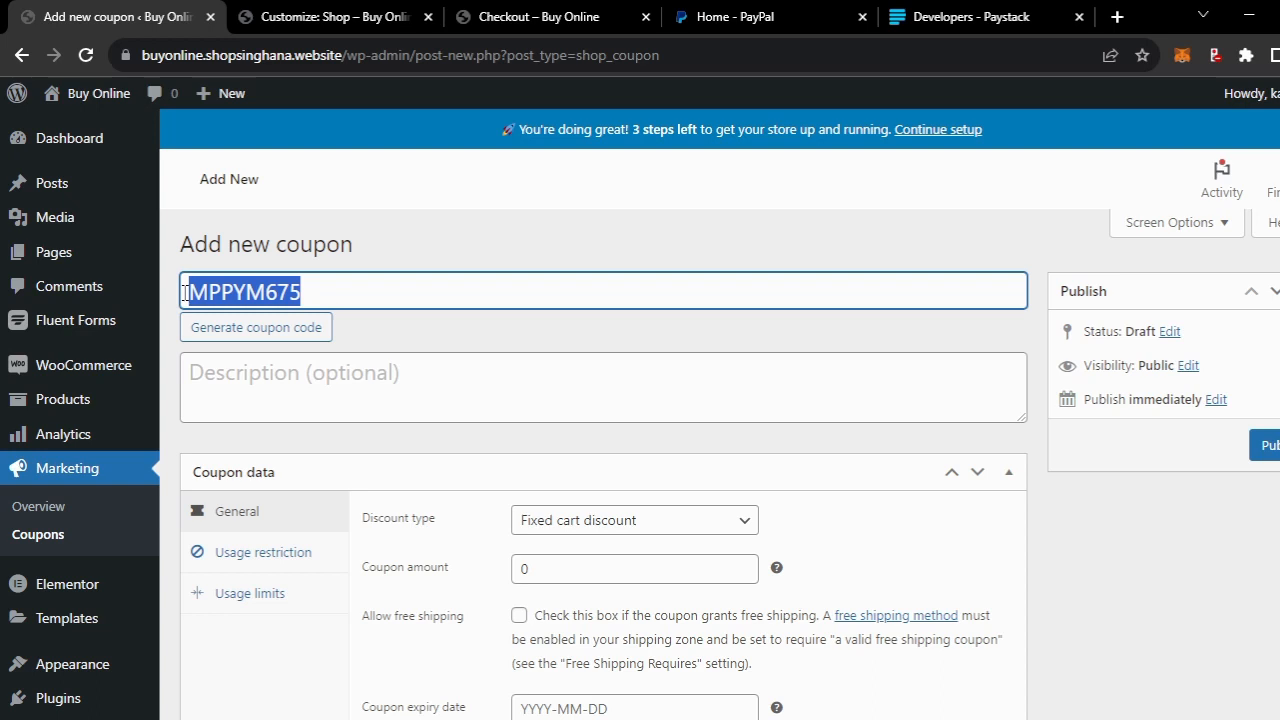
{"action": "type", "text": "B"}
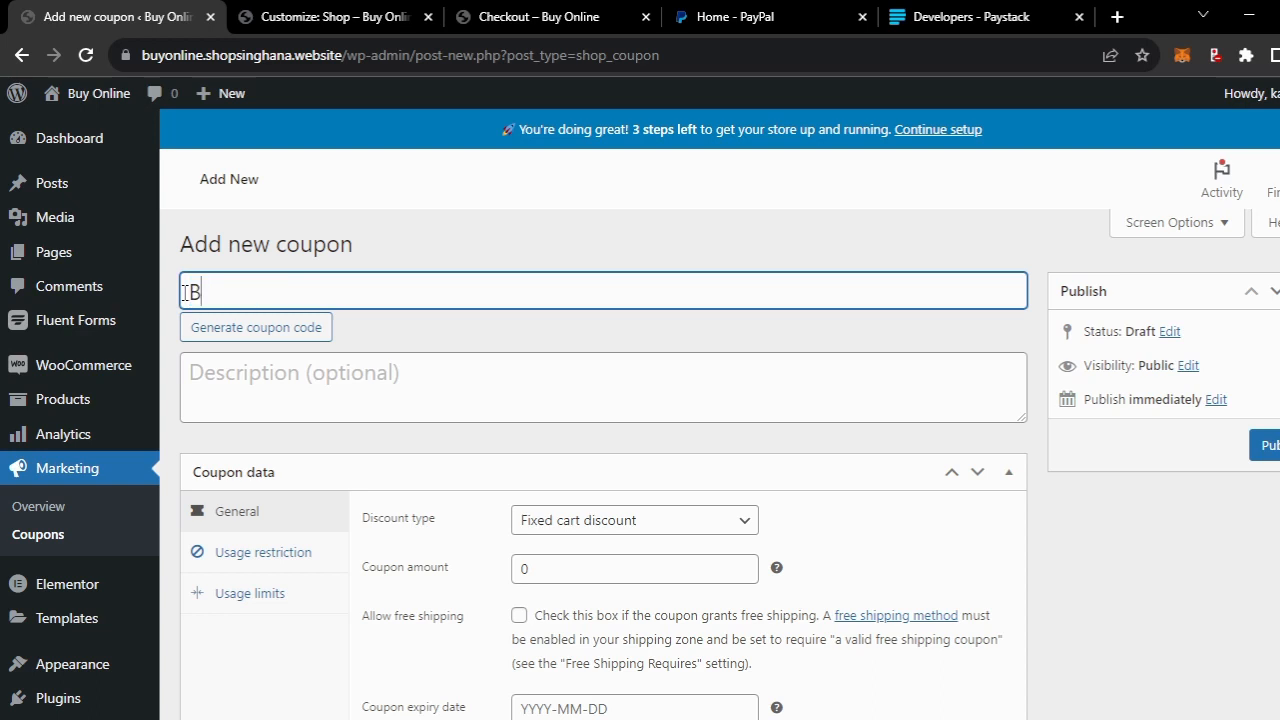
{"action": "type", "text": "O2023"}
Make the coupon a percentage discount with an amount of 20 and an expiry date of 2023-10-31
{"action": "scroll", "coordinate": [405, 373], "scroll_direction": "down", "scroll_amount": 1}
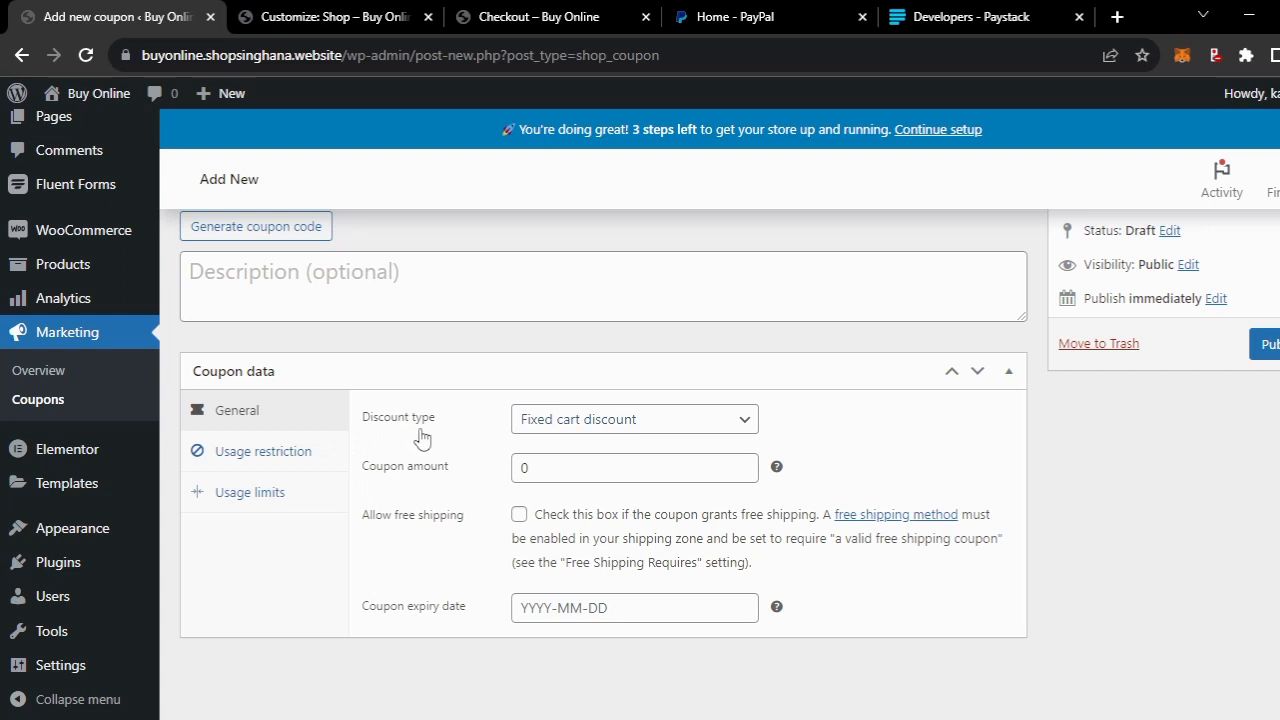
{"action": "left_click", "coordinate": [651, 422]}
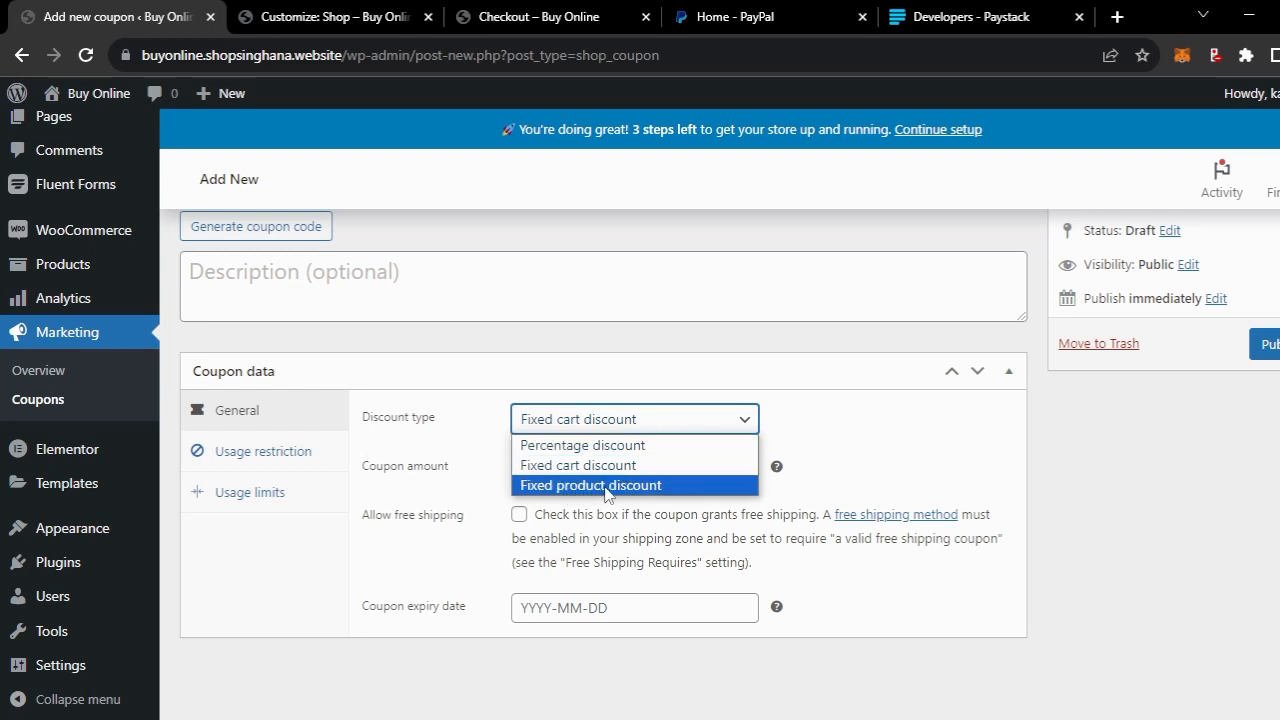
{"action": "left_click", "coordinate": [604, 447]}
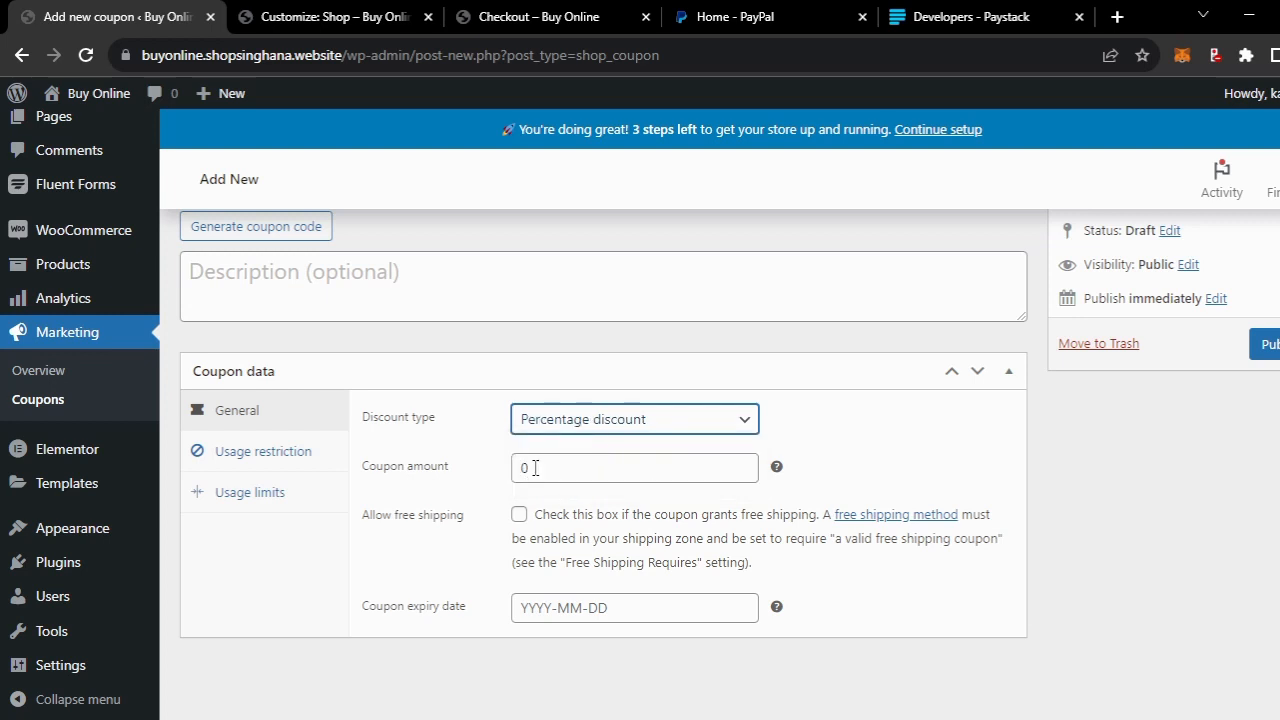
{"action": "left_click_drag", "start_coordinate": [535, 467], "coordinate": [500, 472]}
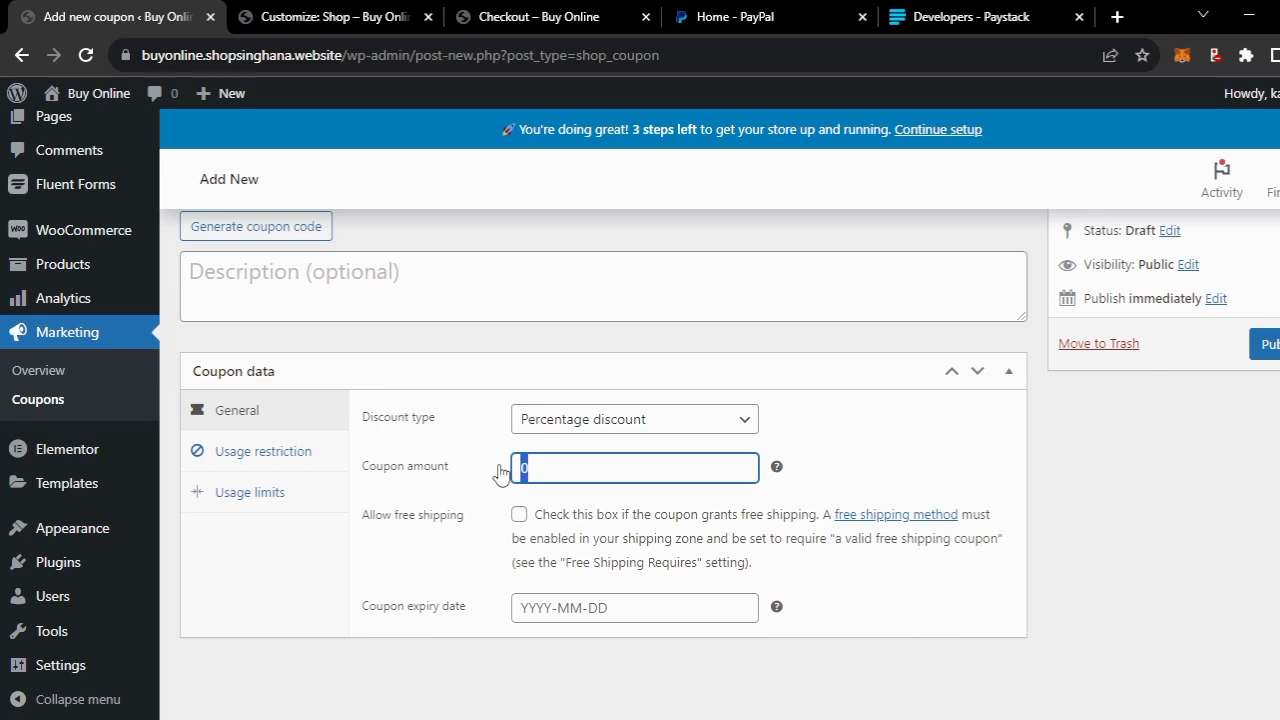
{"action": "type", "text": "20"}
{"action": "left_click", "coordinate": [572, 610]}
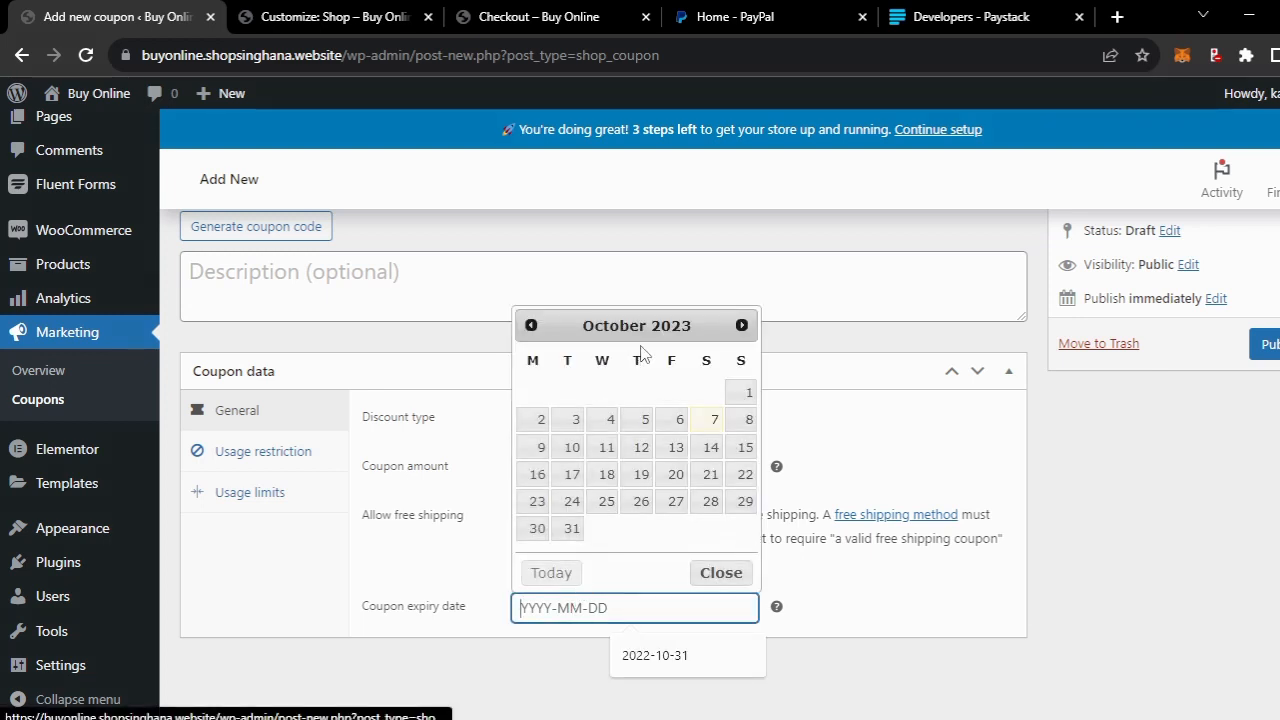
{"action": "left_click", "coordinate": [571, 527]}
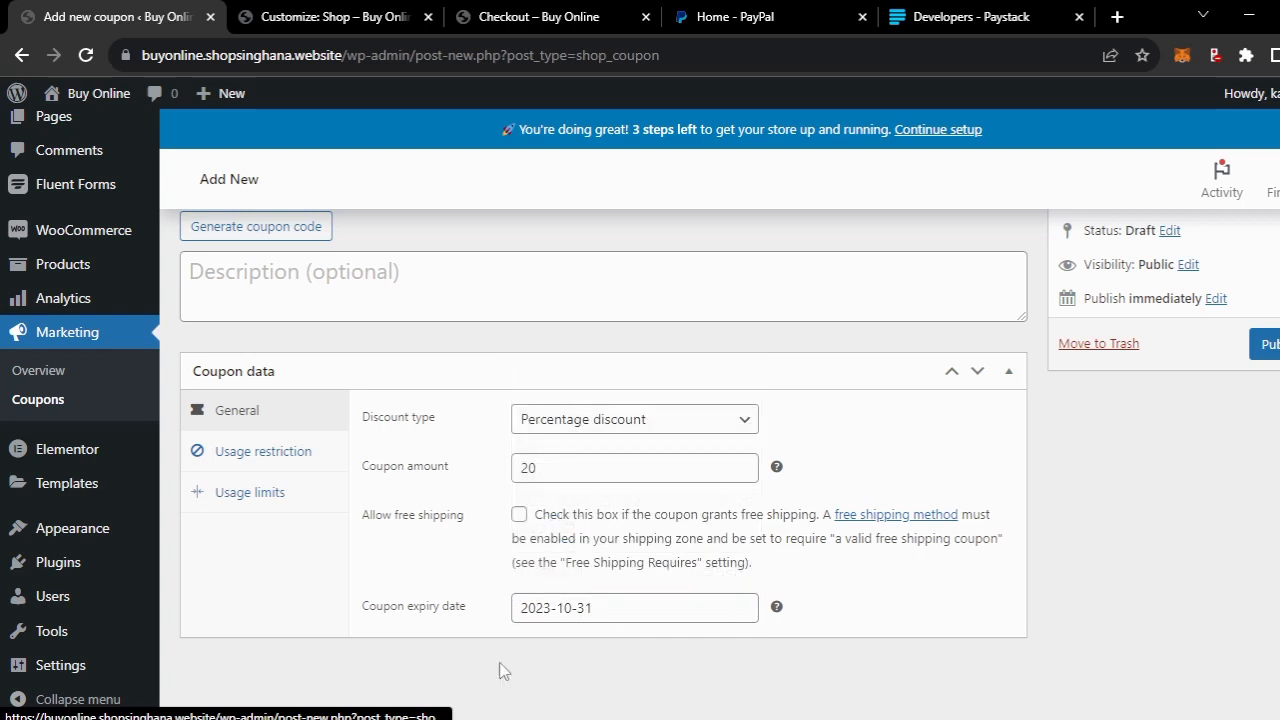
Review the coupon's usage restrictions and look at the sale items on the storefront's Shop page
{"action": "left_click", "coordinate": [273, 455]}
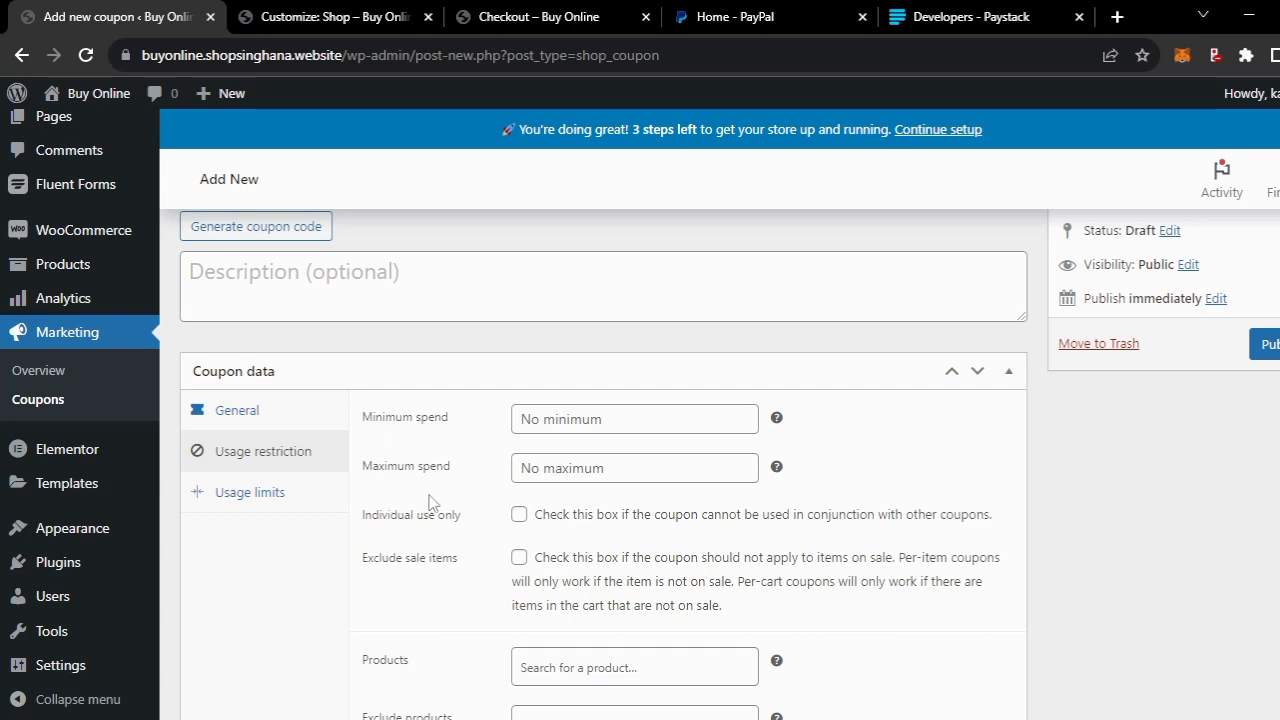
{"action": "scroll", "coordinate": [471, 473], "scroll_direction": "down", "scroll_amount": 2}
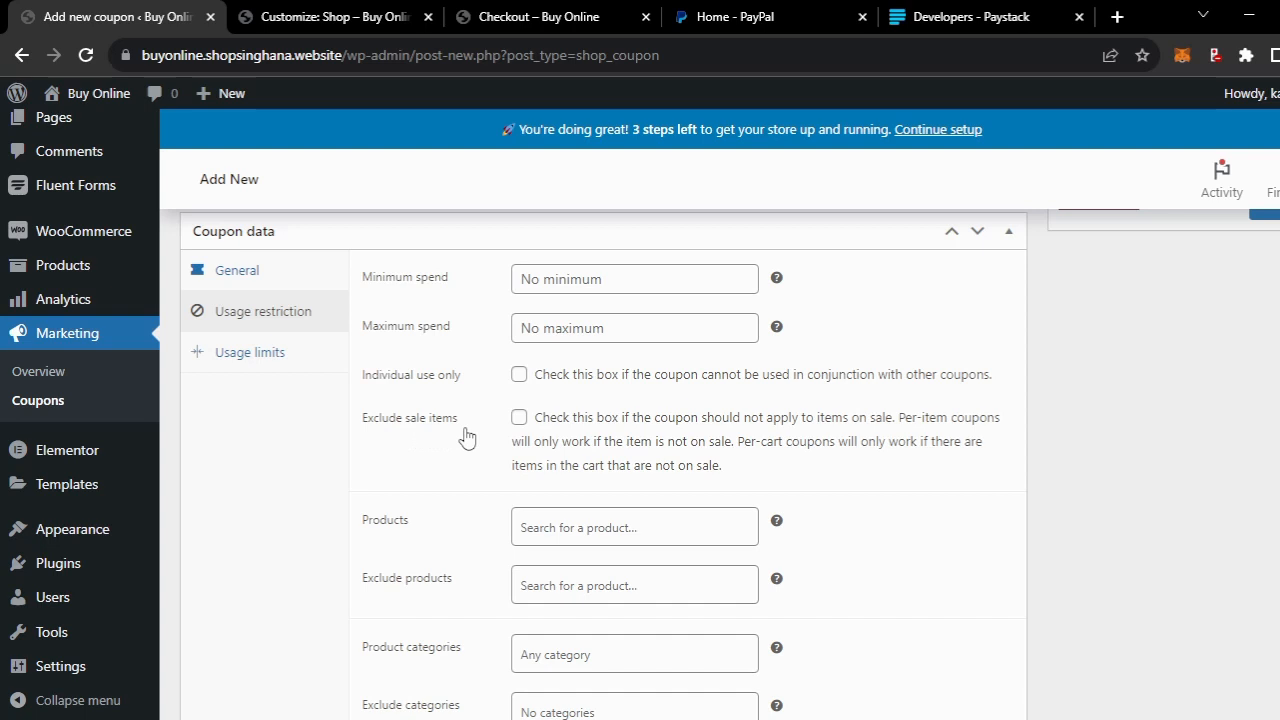
{"action": "left_click", "coordinate": [537, 20]}
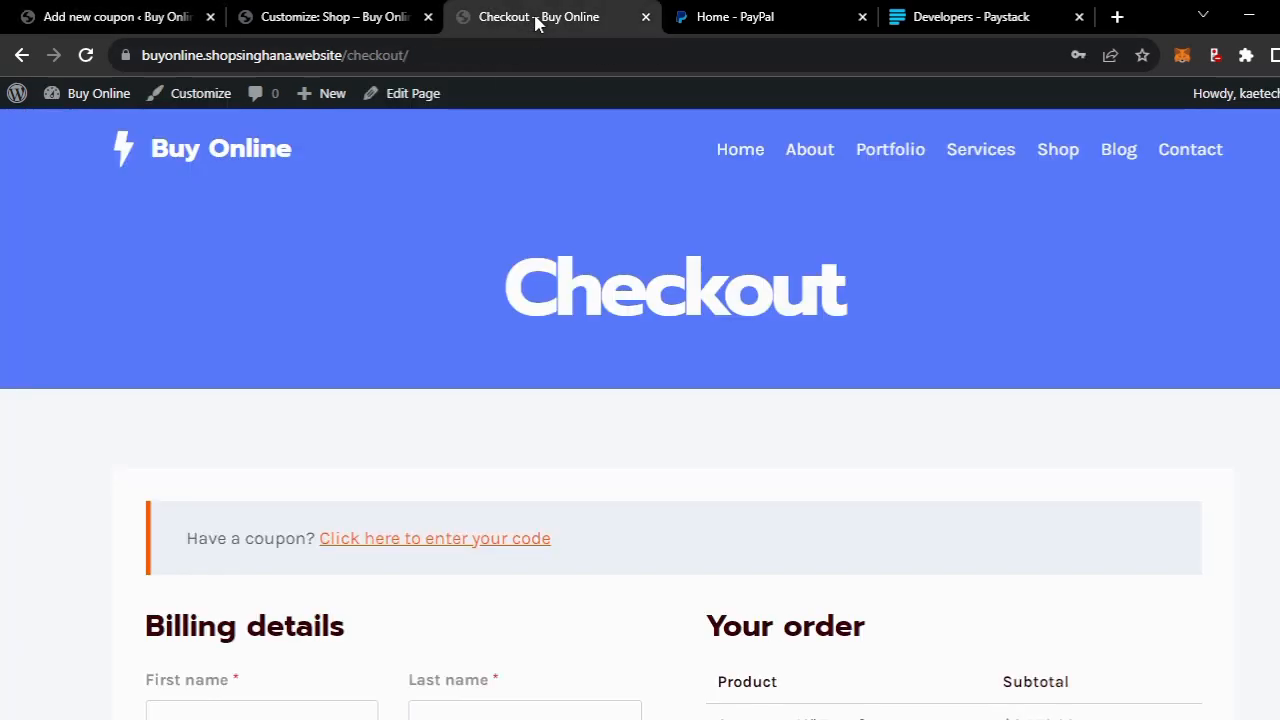
{"action": "left_click", "coordinate": [1060, 155]}
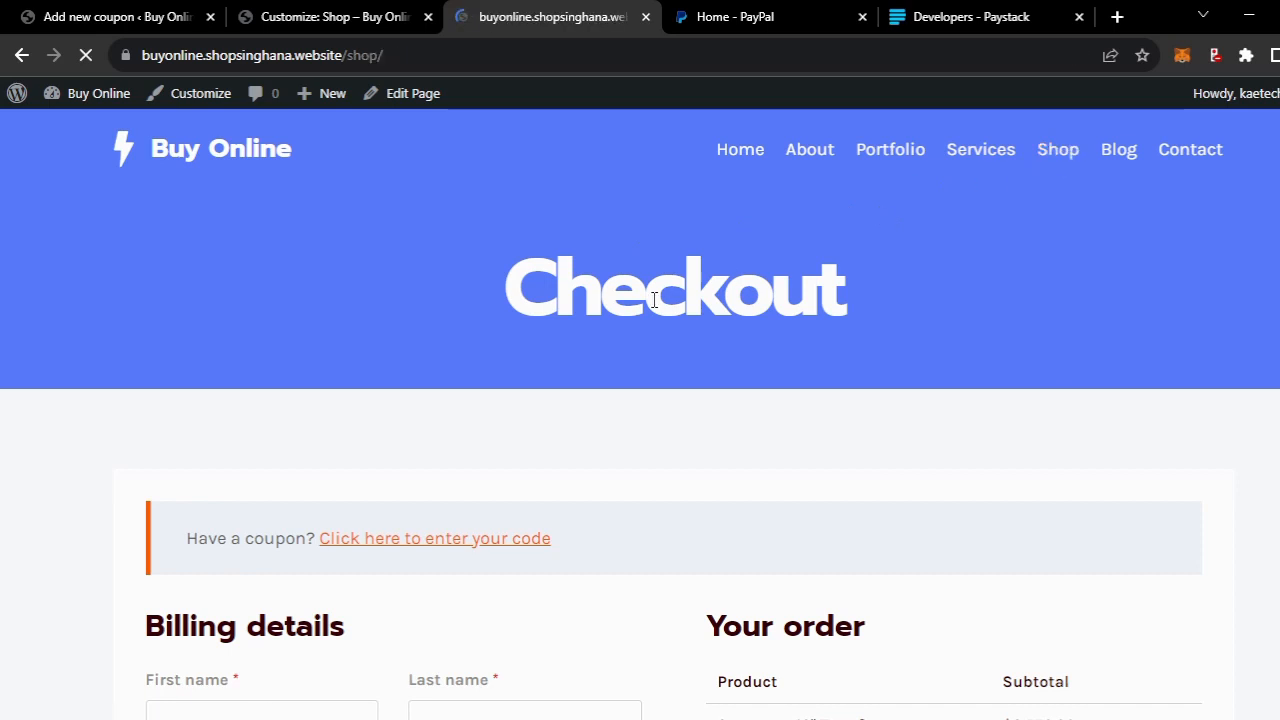
{"action": "scroll", "coordinate": [645, 308], "scroll_direction": "down", "scroll_amount": 3}
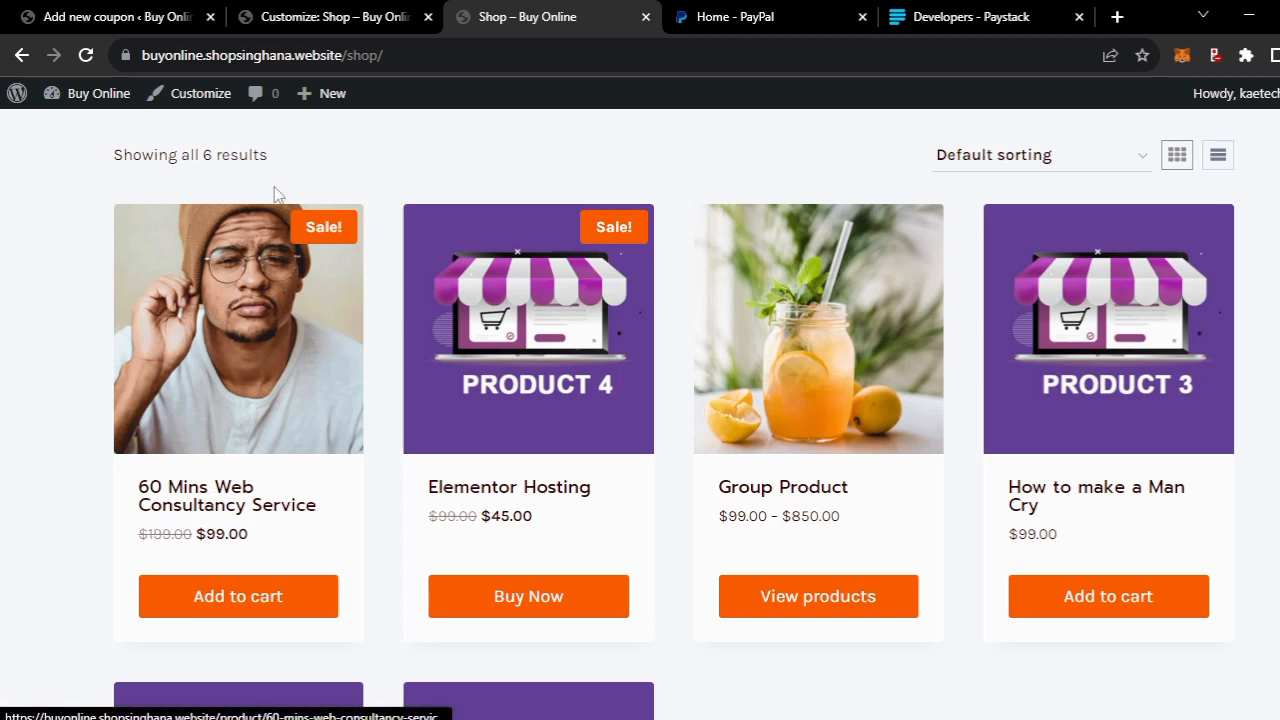
{"action": "left_click", "coordinate": [110, 16]}
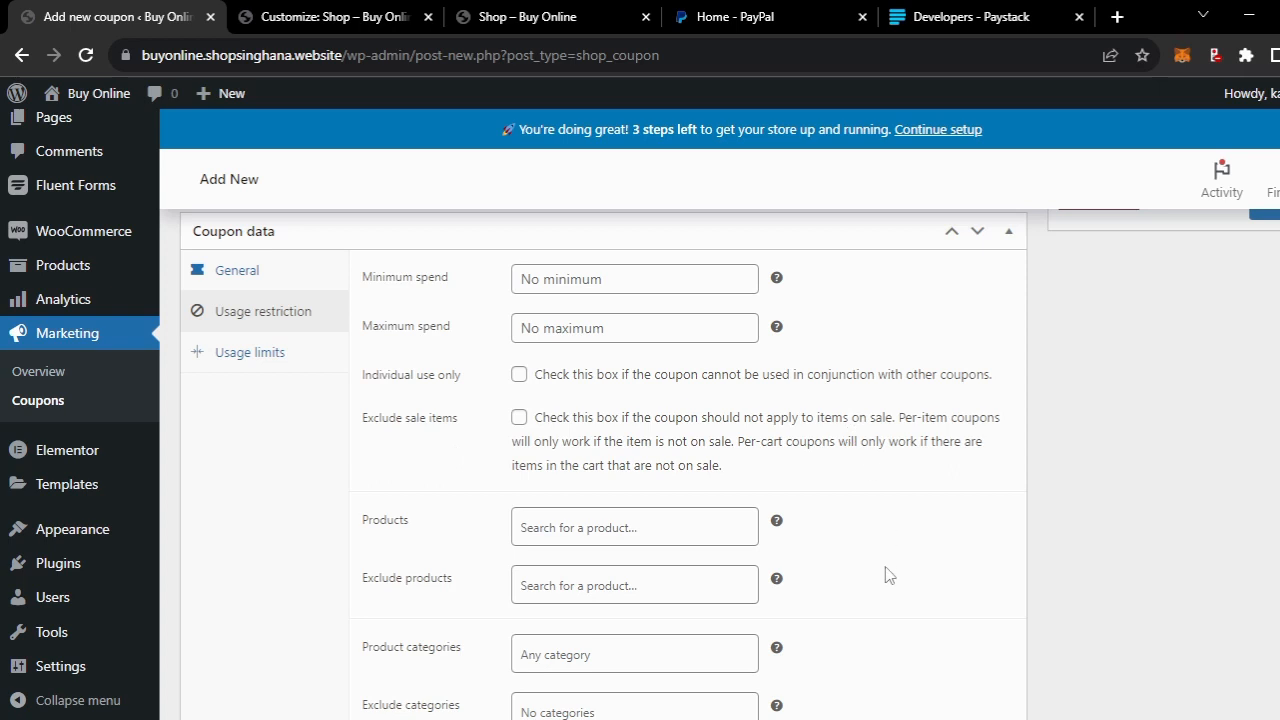
Examine the coupon's product, category and allowed email restrictions, including the help for allowed emails
{"action": "scroll", "coordinate": [888, 574], "scroll_direction": "down", "scroll_amount": 2}
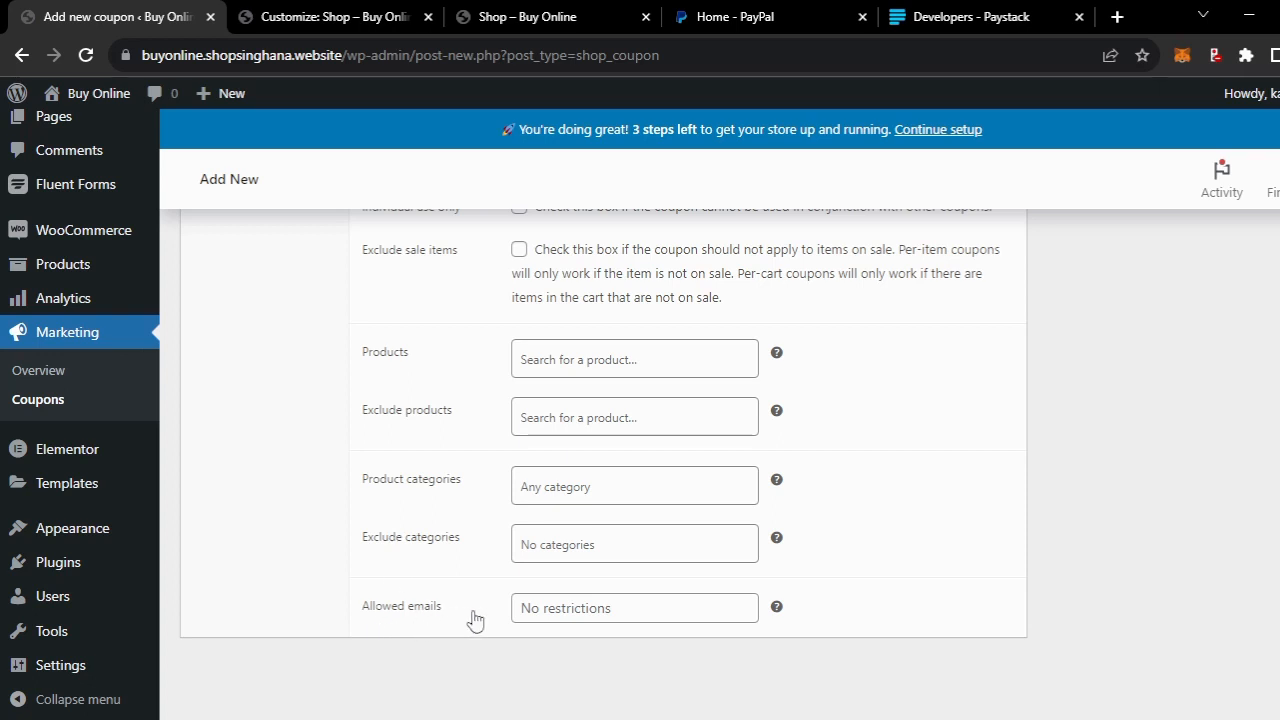
{"action": "left_click", "coordinate": [529, 610]}
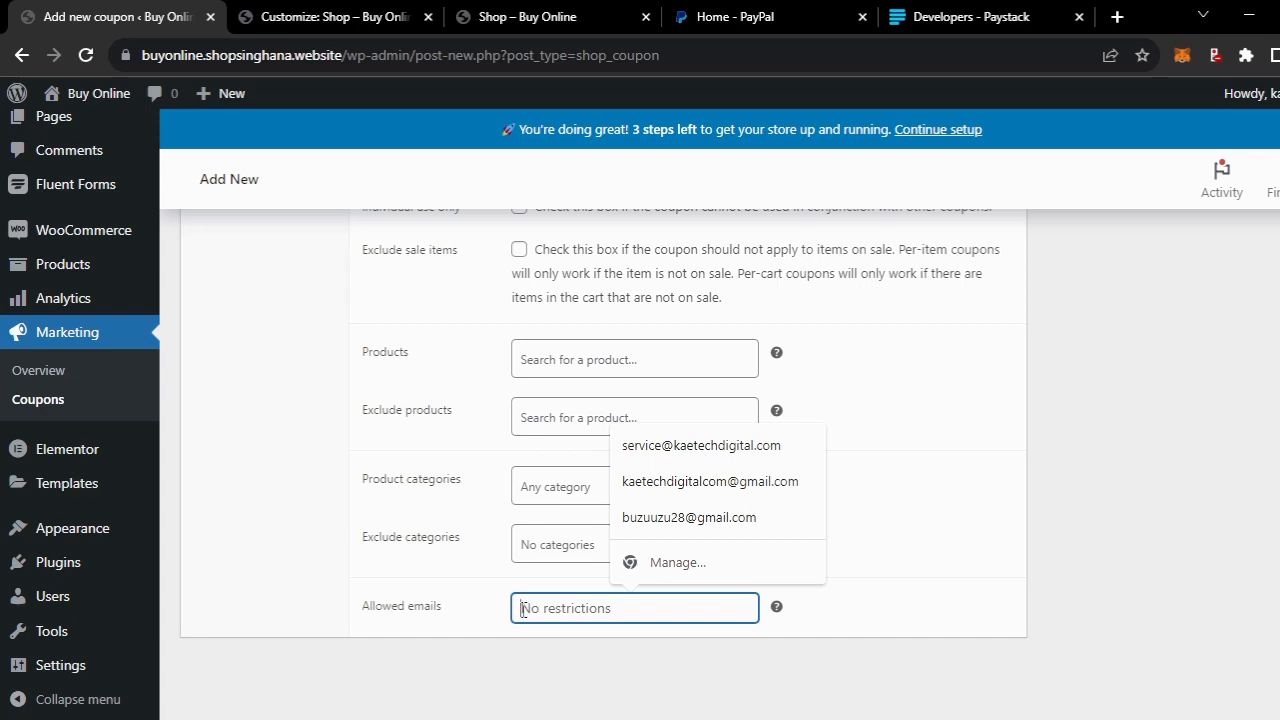
{"action": "left_click", "coordinate": [473, 630]}
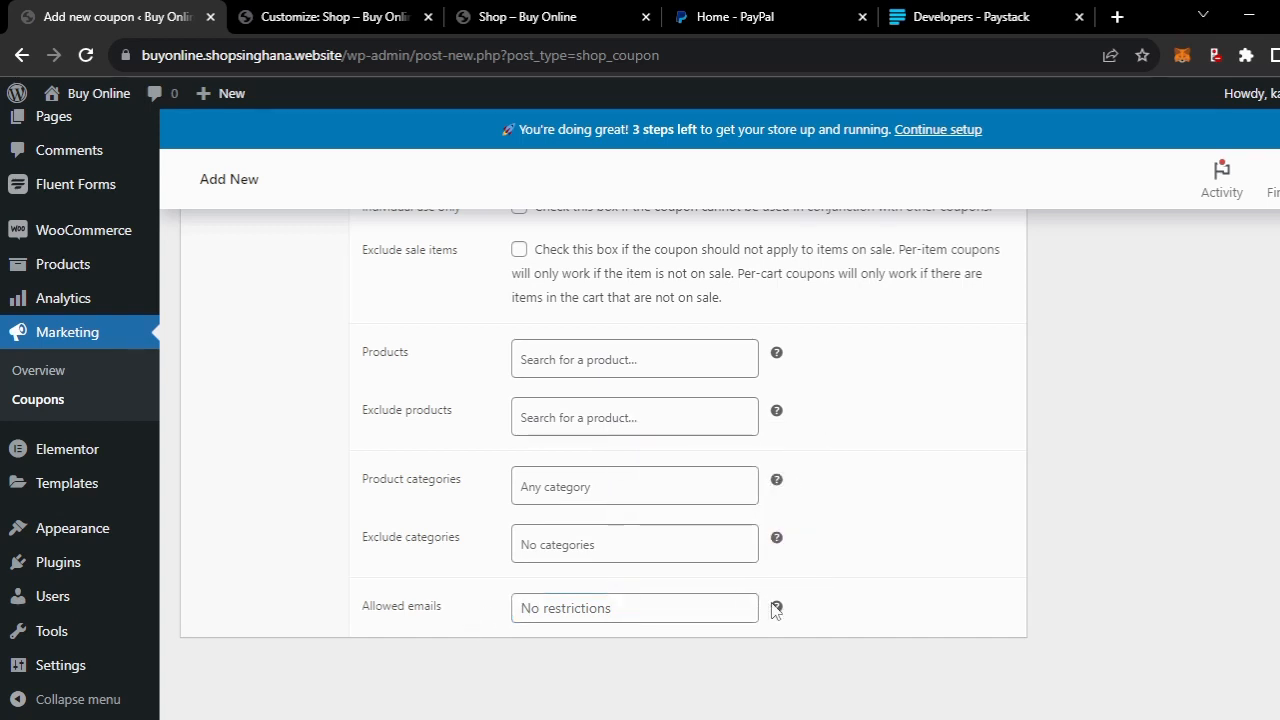
{"action": "mouse_move", "coordinate": [778, 609]}
{"action": "scroll", "coordinate": [298, 558], "scroll_direction": "up", "scroll_amount": 3}
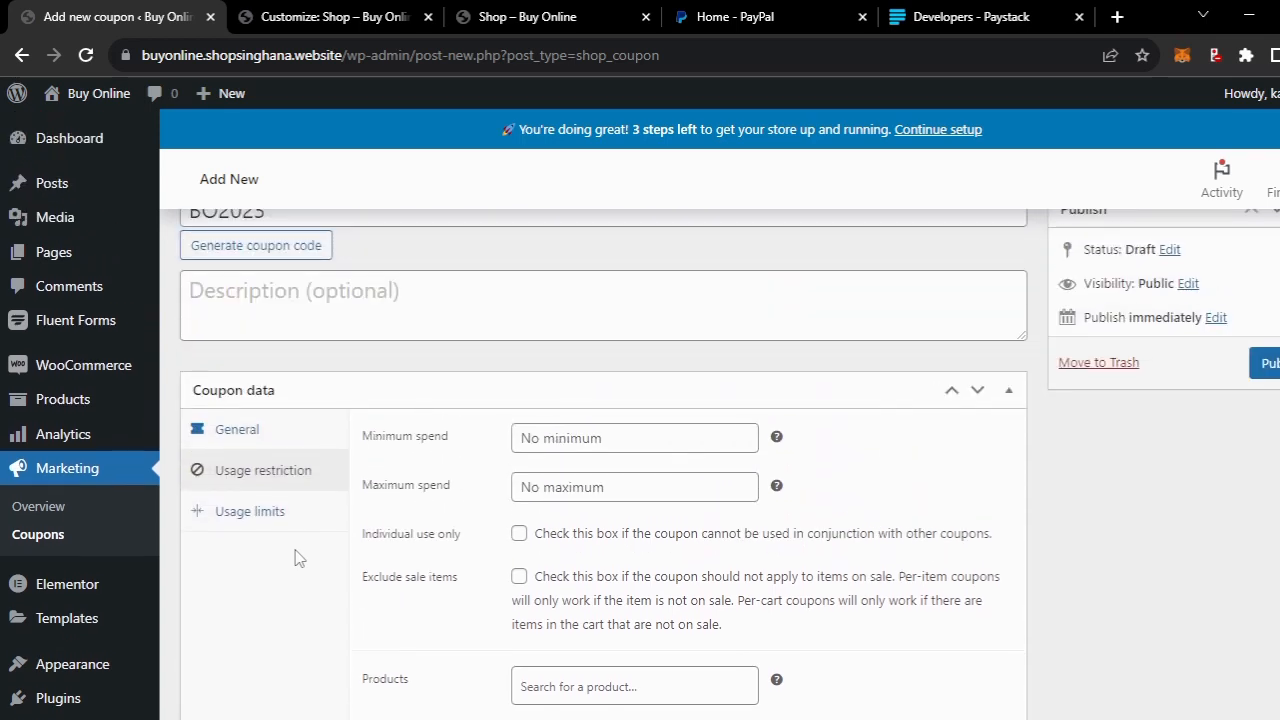
{"action": "scroll", "coordinate": [298, 558], "scroll_direction": "down", "scroll_amount": 2}
{"action": "scroll", "coordinate": [298, 558], "scroll_direction": "up", "scroll_amount": 1}
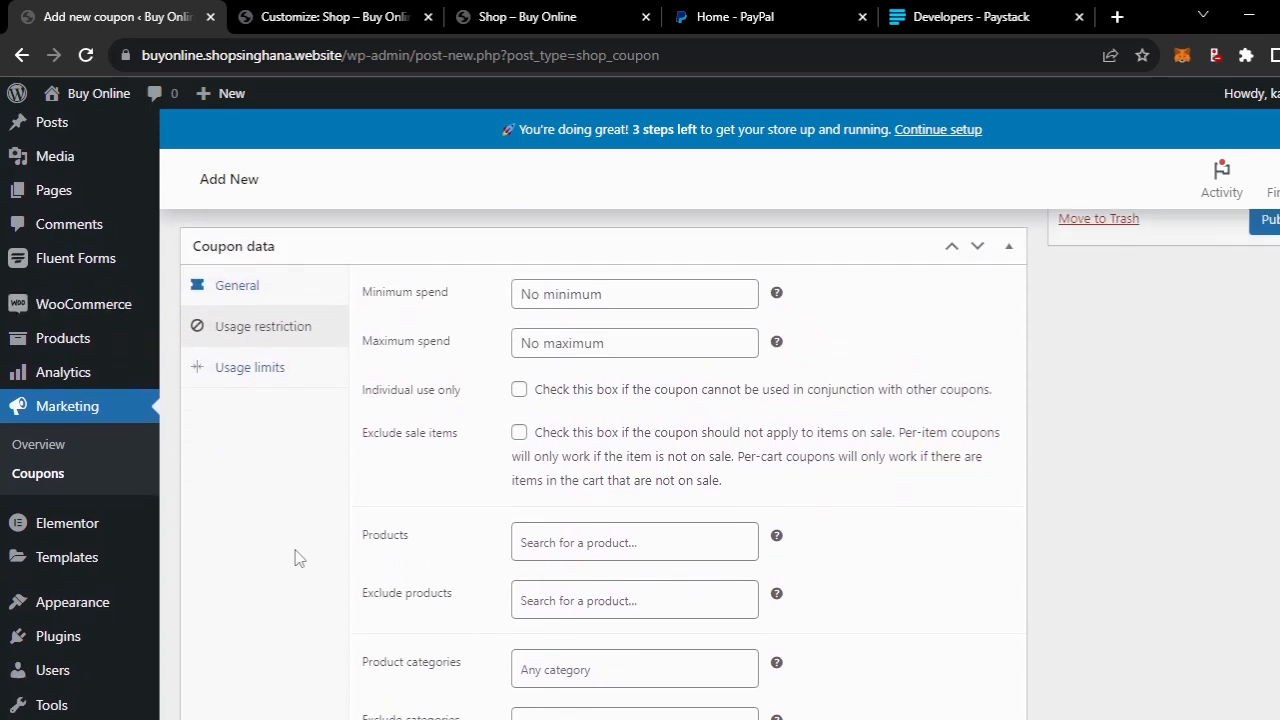
{"action": "scroll", "coordinate": [298, 558], "scroll_direction": "down", "scroll_amount": 1}
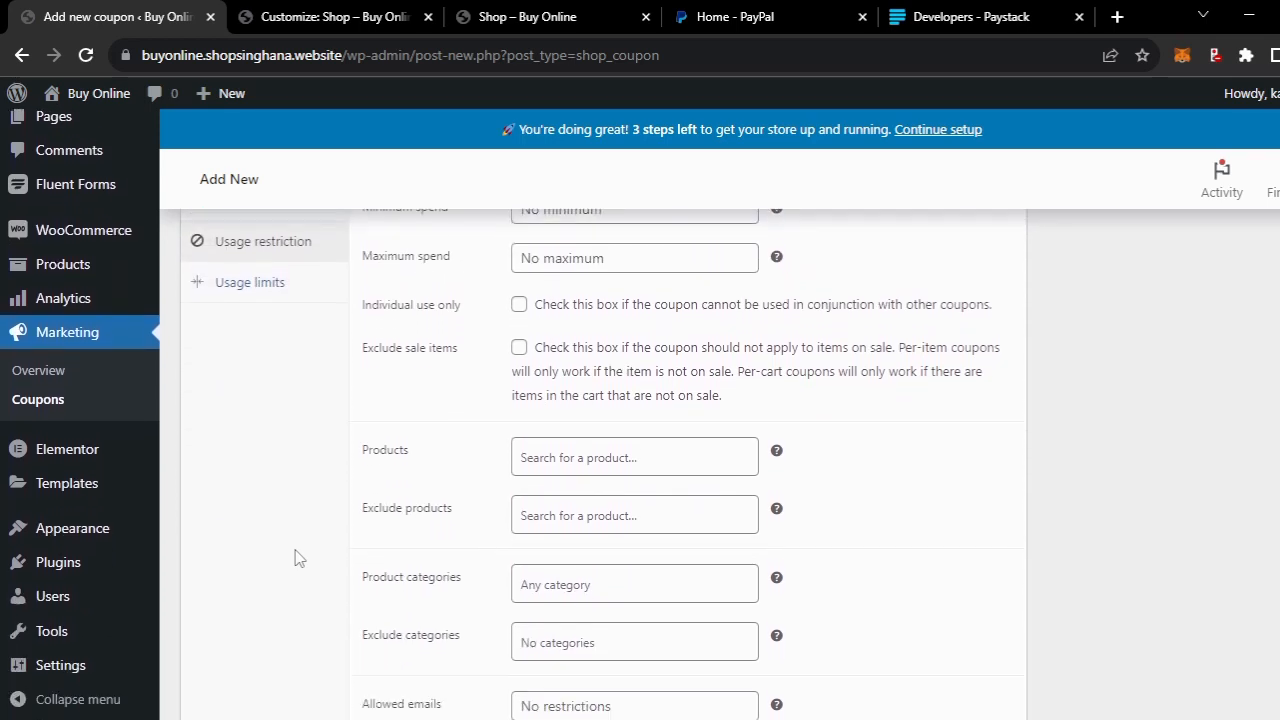
Set the coupon's usage limit per user to 1 and publish the coupon
{"action": "left_click", "coordinate": [250, 289]}
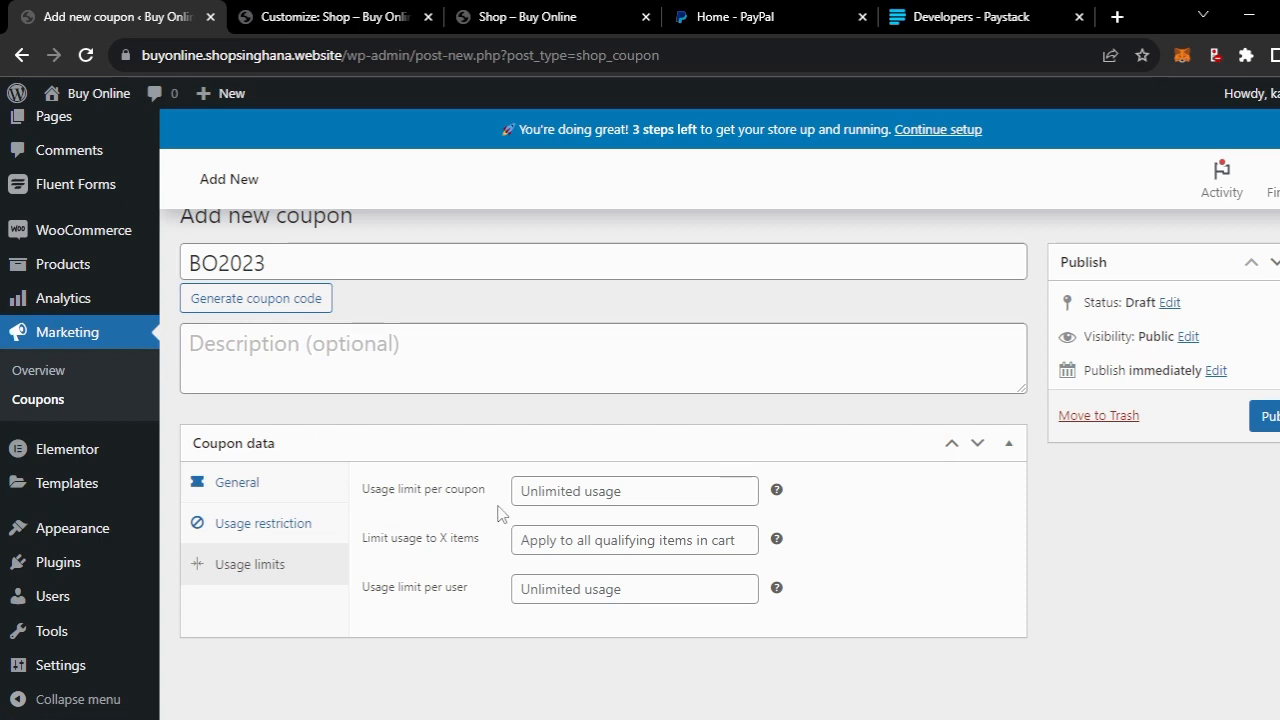
{"action": "mouse_move", "coordinate": [778, 492]}
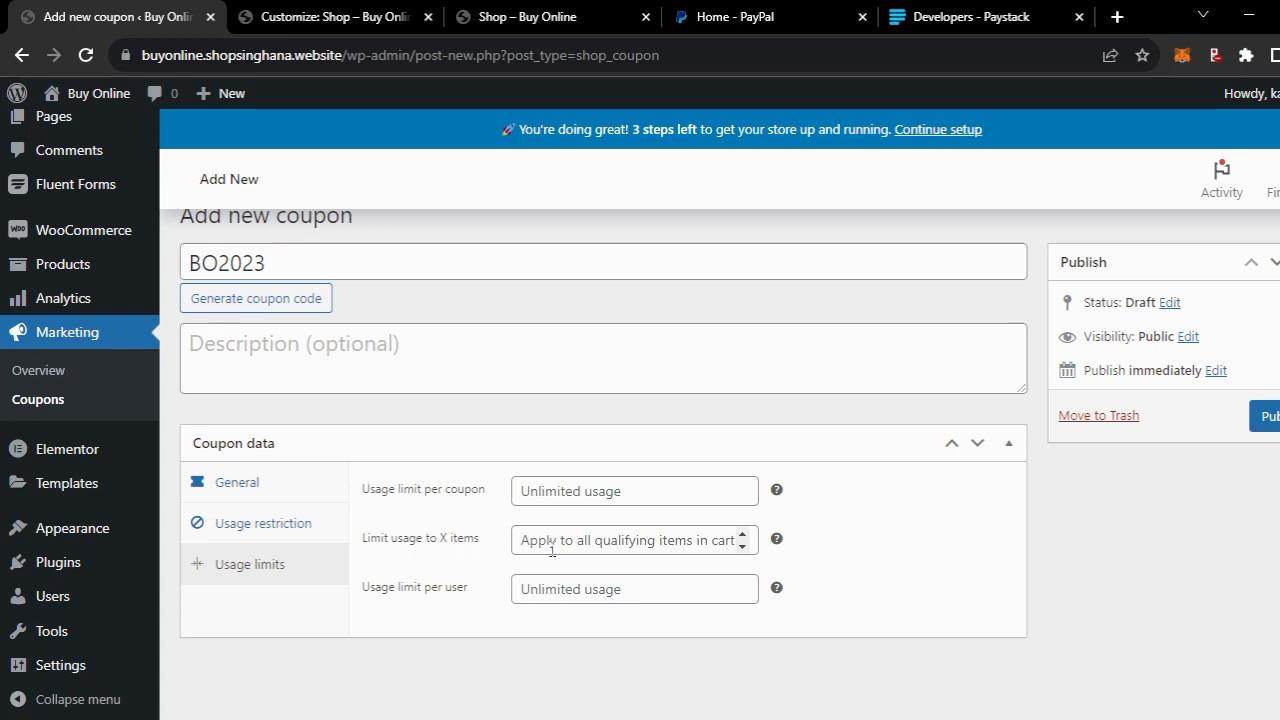
{"action": "mouse_move", "coordinate": [777, 544]}
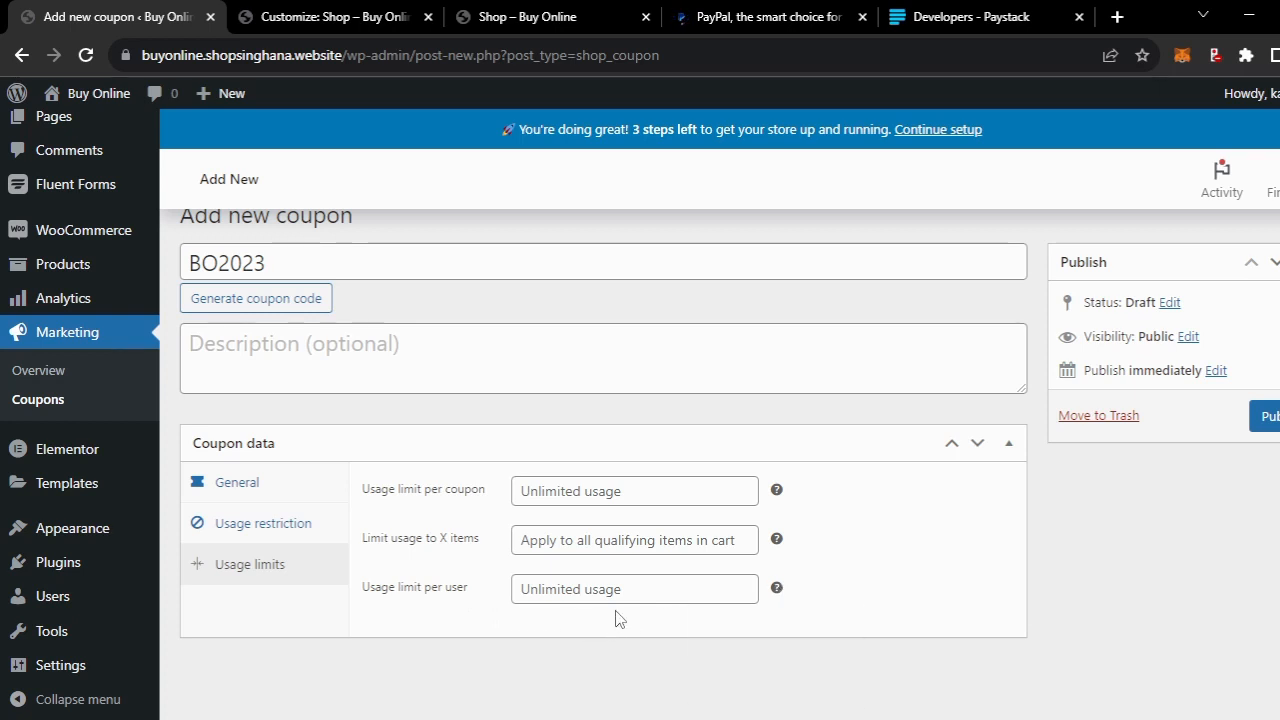
{"action": "mouse_move", "coordinate": [780, 593]}
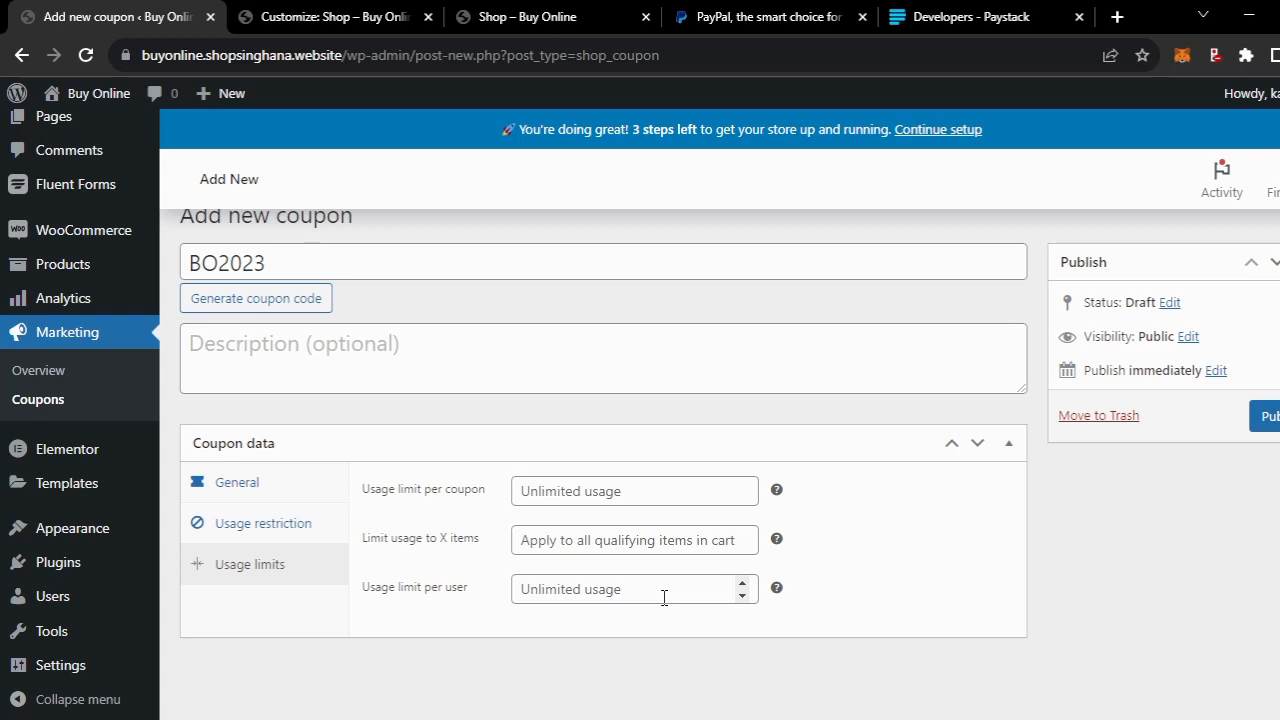
{"action": "left_click", "coordinate": [592, 590]}
{"action": "type", "text": "1"}
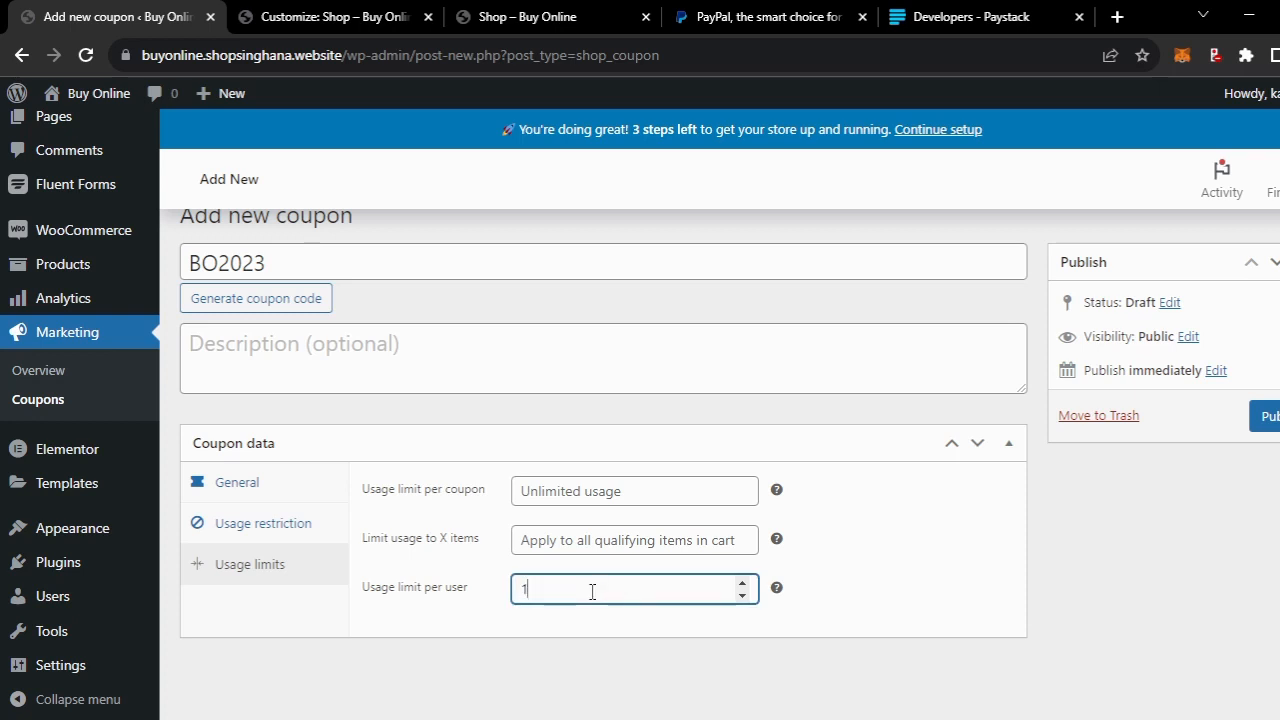
{"action": "left_click", "coordinate": [1262, 416]}
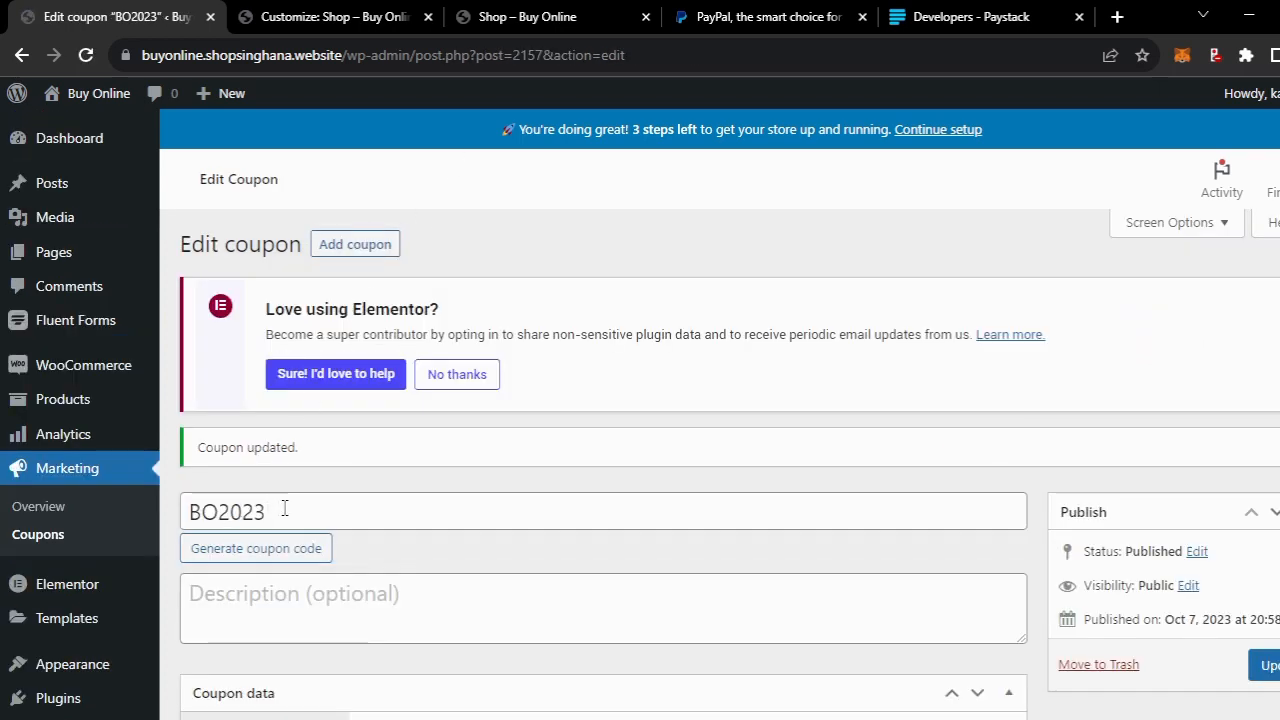
Copy the coupon code BO2023 and look through the products on the storefront's Shop page
{"action": "left_click_drag", "start_coordinate": [285, 509], "coordinate": [157, 510]}
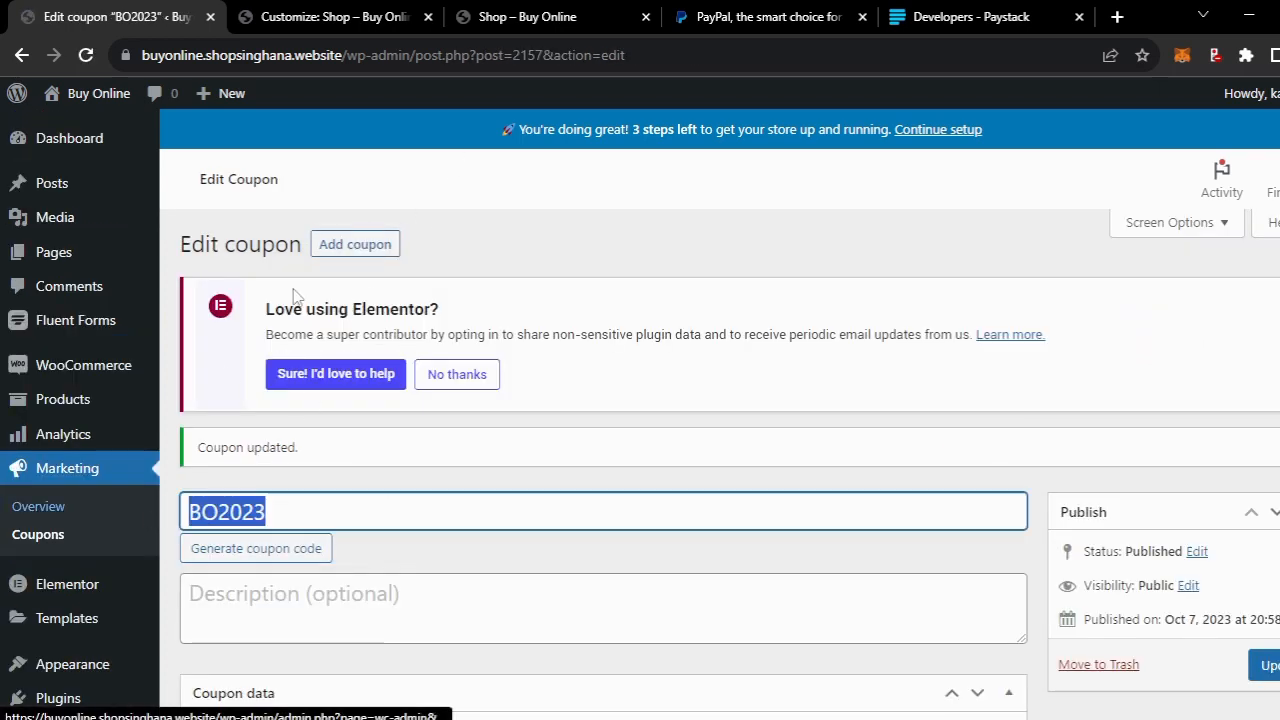
{"action": "left_click", "coordinate": [524, 18]}
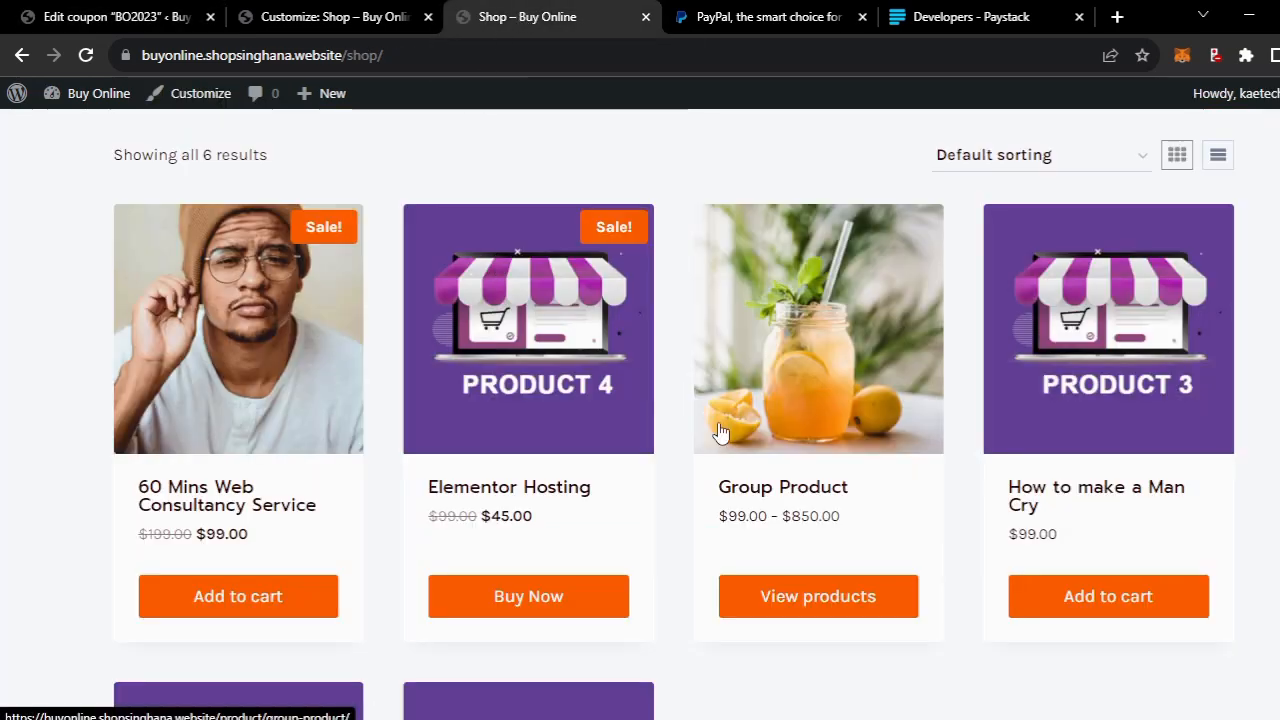
{"action": "scroll", "coordinate": [720, 432], "scroll_direction": "down", "scroll_amount": 3}
{"action": "scroll", "coordinate": [720, 432], "scroll_direction": "up", "scroll_amount": 1}
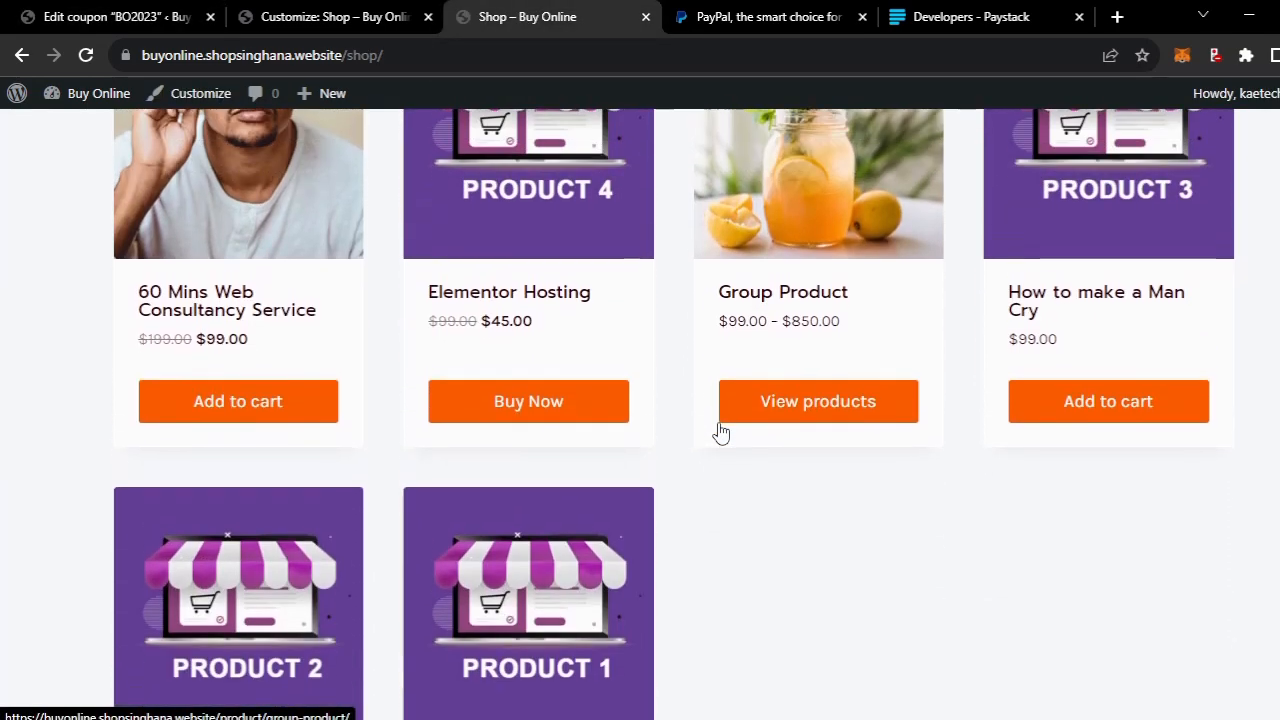
{"action": "scroll", "coordinate": [720, 432], "scroll_direction": "down", "scroll_amount": 4}
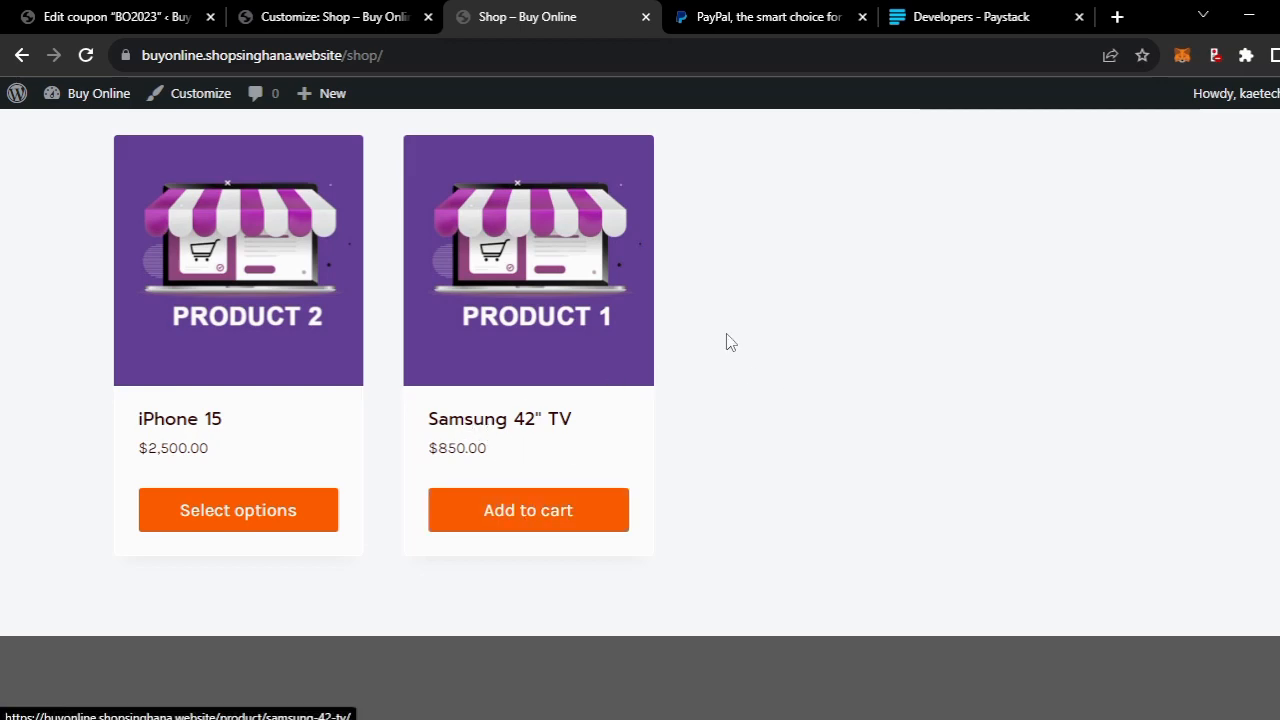
{"action": "scroll", "coordinate": [729, 342], "scroll_direction": "up", "scroll_amount": 10}
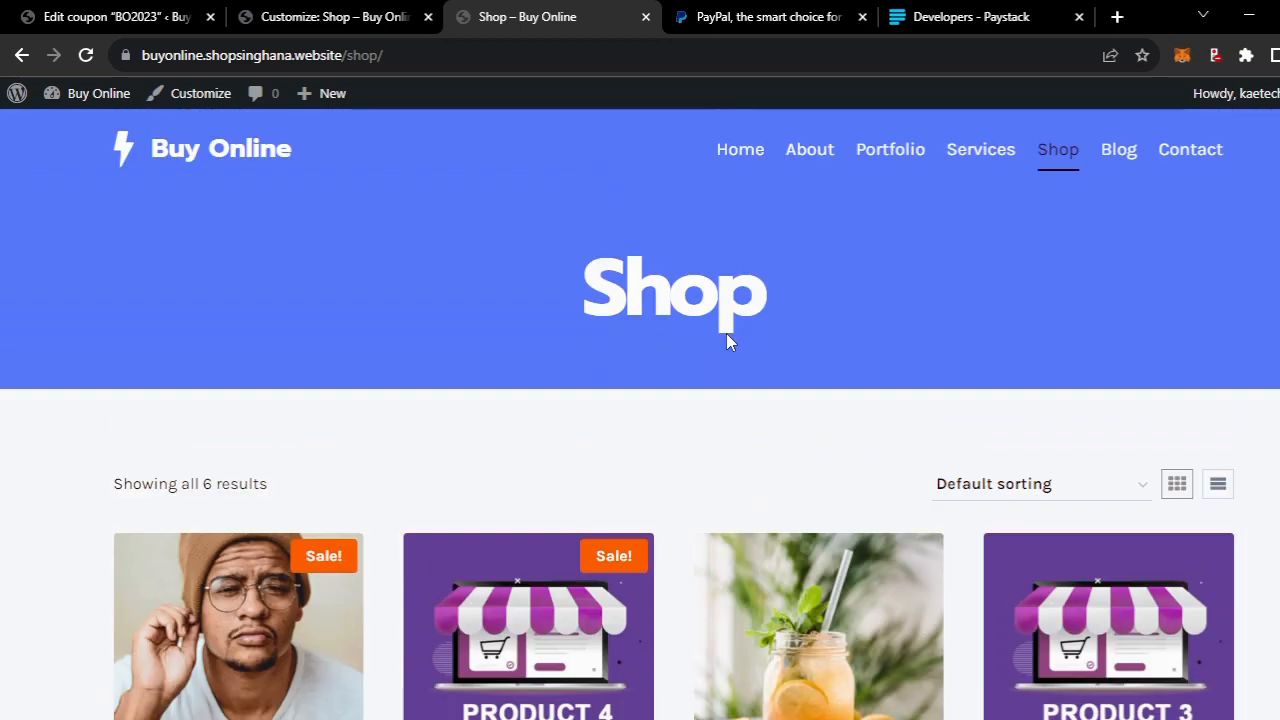
Go to the storefront's /cart/ page and review the cart summary and totals
{"action": "left_click", "coordinate": [395, 56]}
{"action": "left_click", "coordinate": [417, 58]}
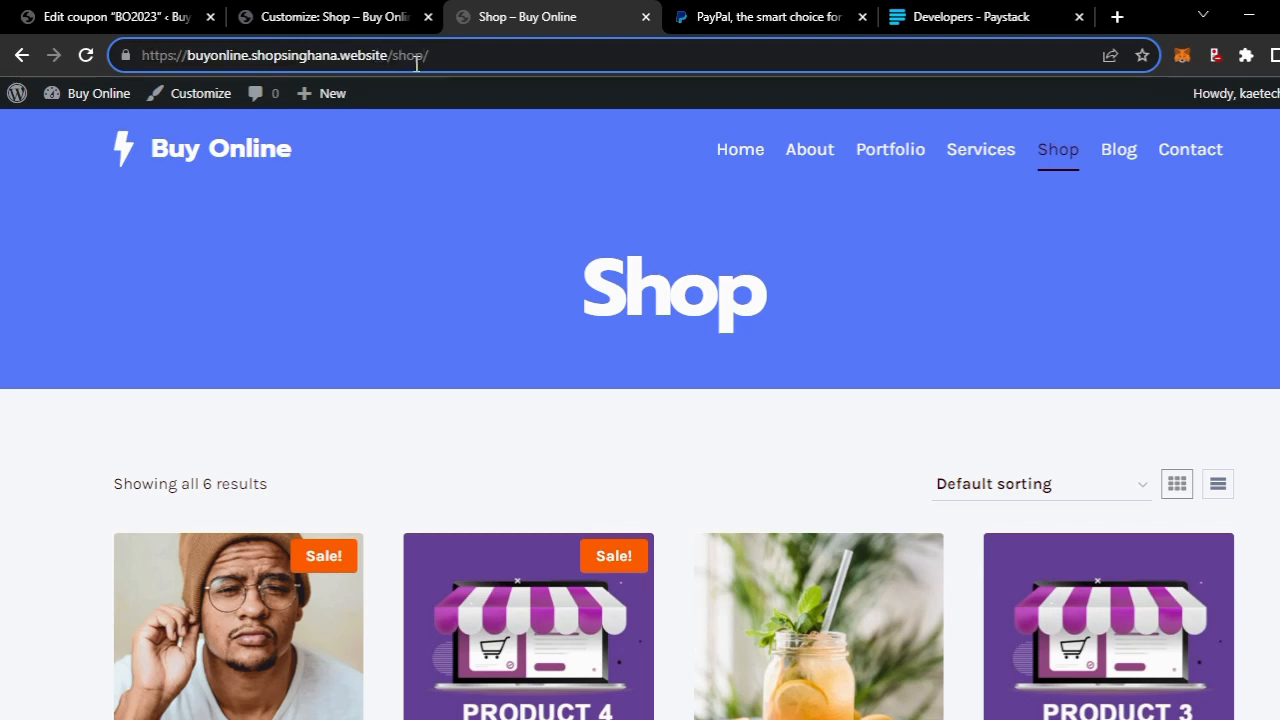
{"action": "key", "text": "BackSpace"}
{"action": "key", "text": "BackSpace"}
{"action": "key", "text": "BackSpace"}
{"action": "key", "text": "BackSpace"}
{"action": "type", "text": "cart"}
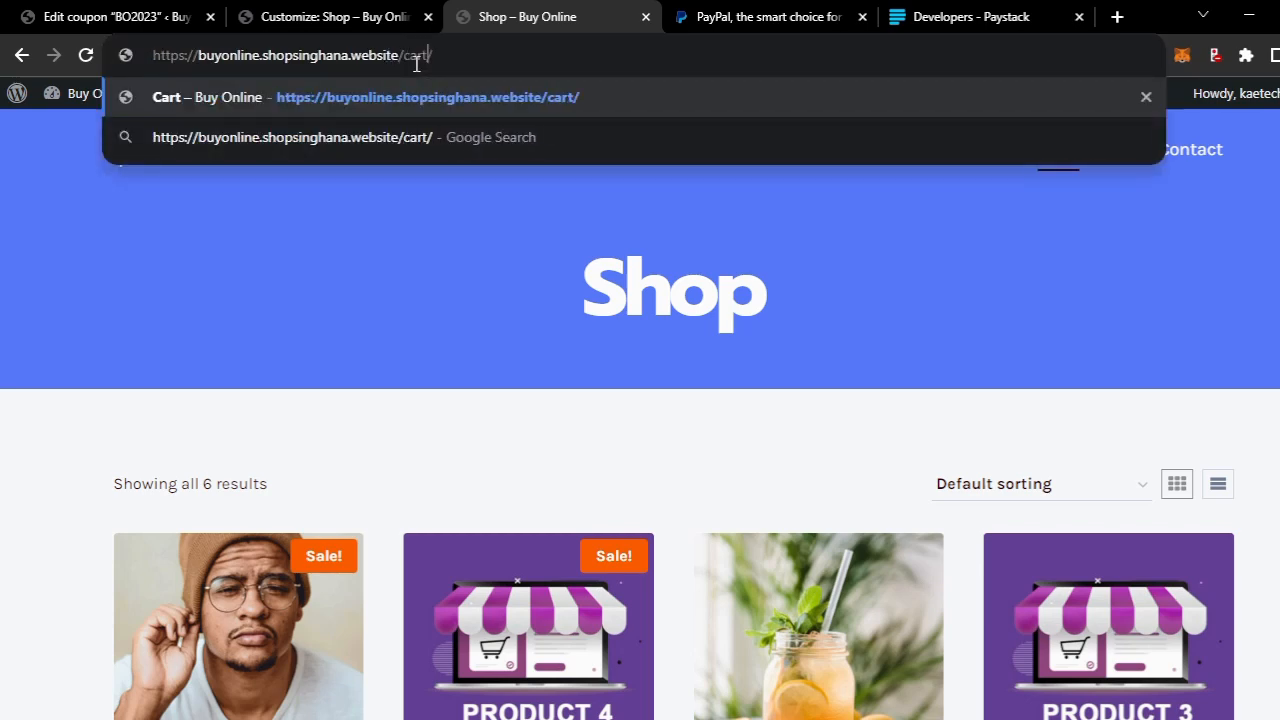
{"action": "key", "text": "Return"}
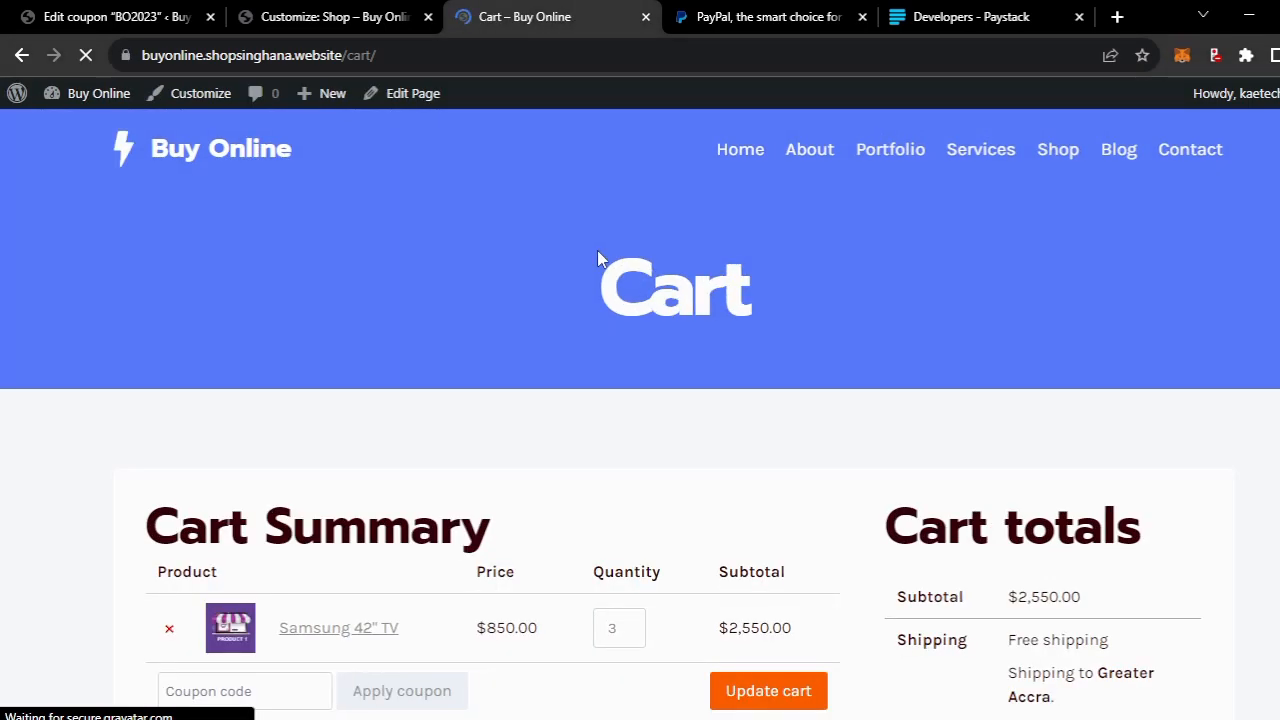
{"action": "scroll", "coordinate": [810, 391], "scroll_direction": "down", "scroll_amount": 3}
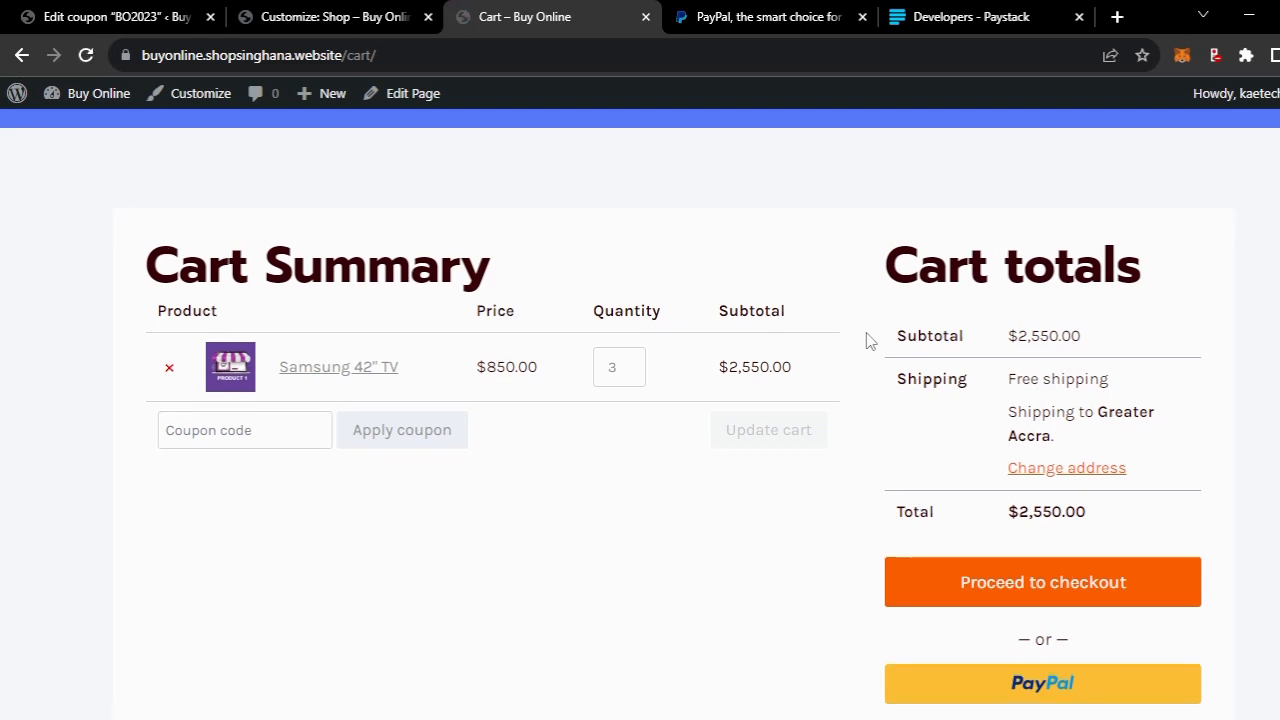
{"action": "scroll", "coordinate": [868, 341], "scroll_direction": "down", "scroll_amount": 1}
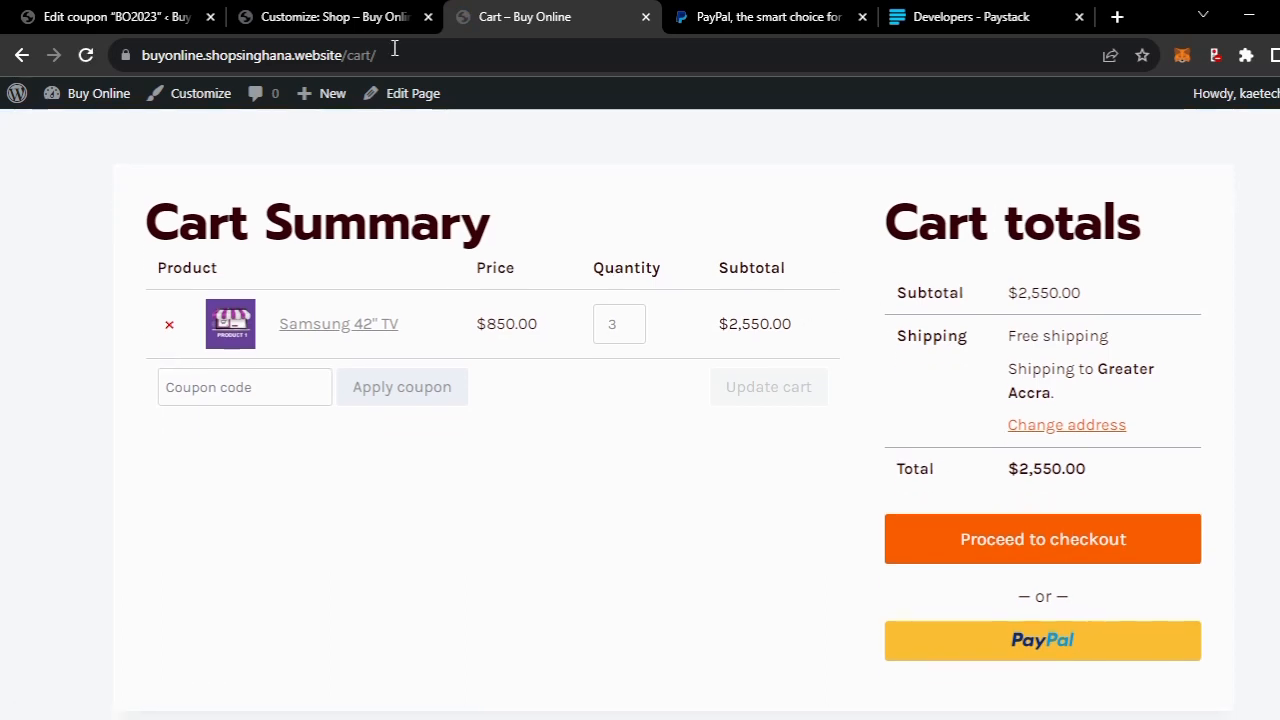
Add a Cart item beside the primary navigation in the header's main row in the theme customizer
{"action": "left_click", "coordinate": [362, 17]}
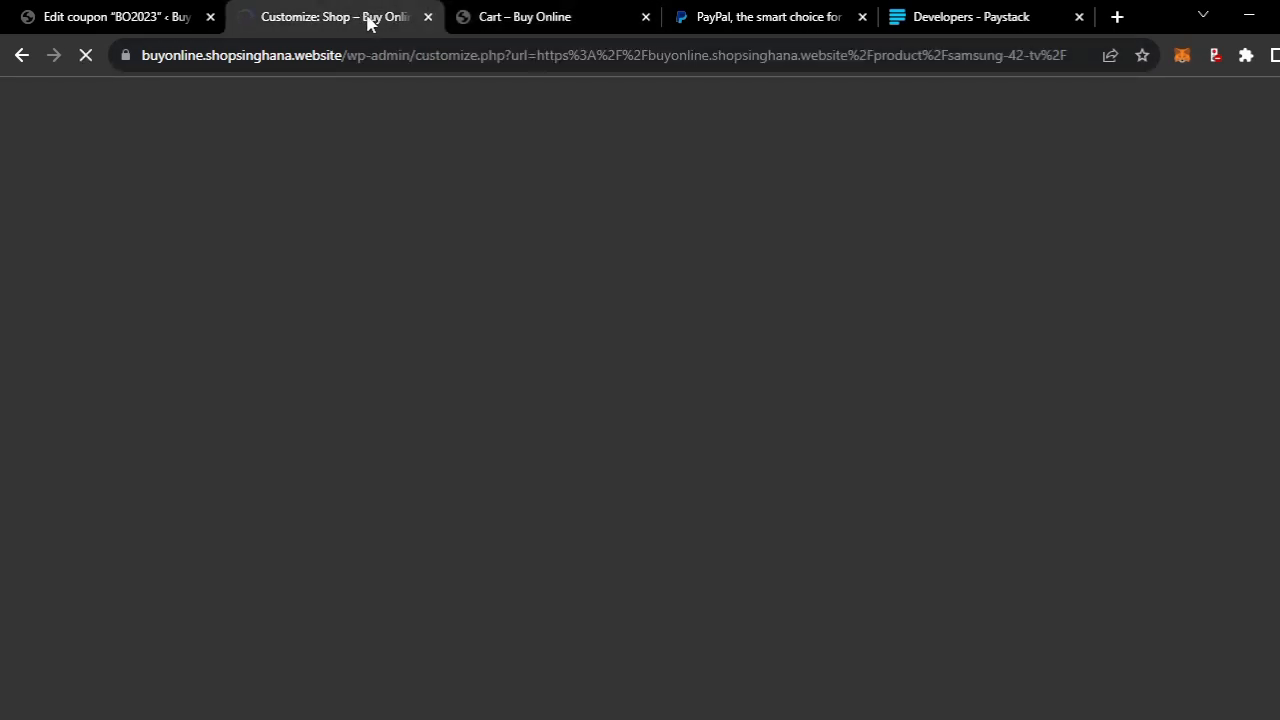
{"action": "mouse_move", "coordinate": [525, 18]}
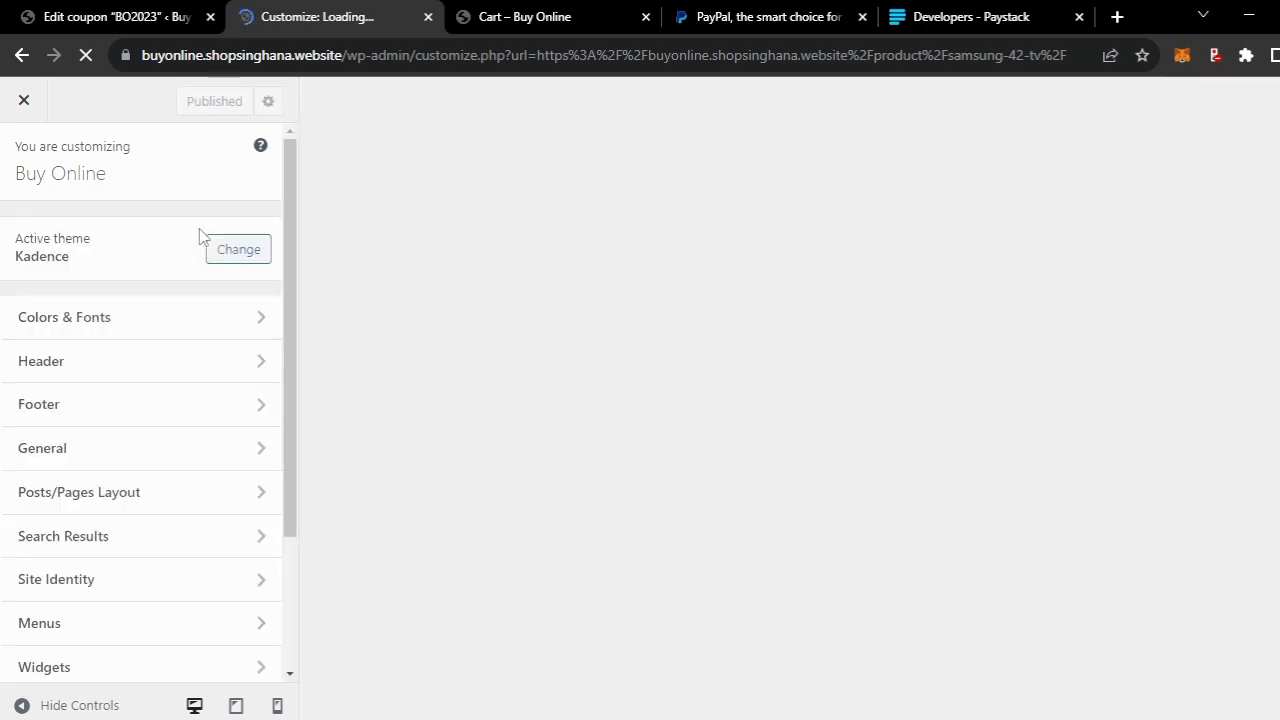
{"action": "scroll", "coordinate": [169, 519], "scroll_direction": "down", "scroll_amount": 2}
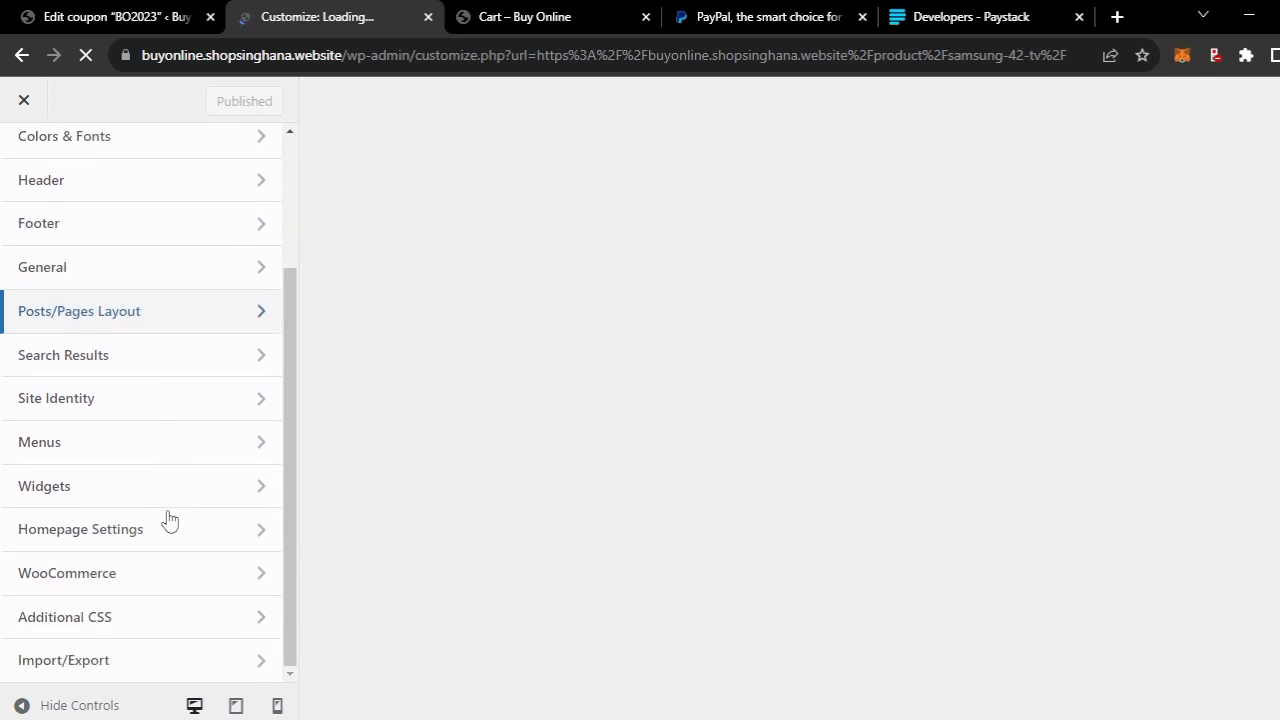
{"action": "left_click", "coordinate": [140, 185]}
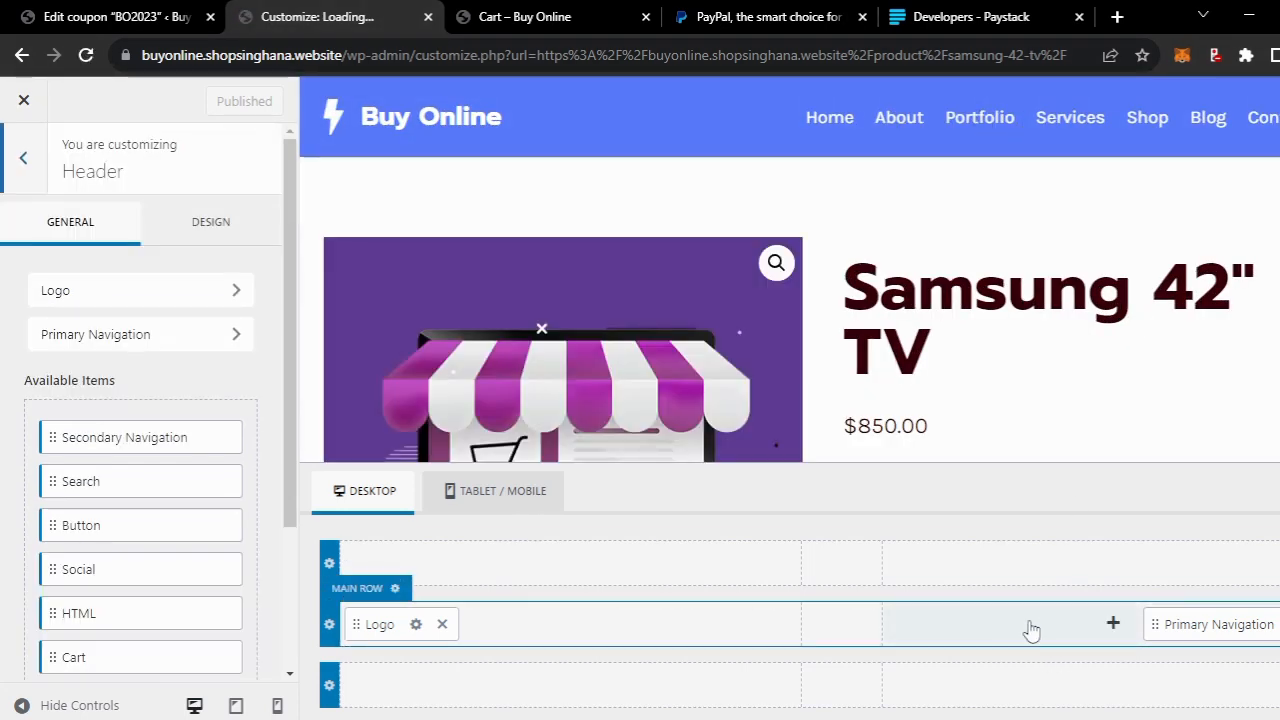
{"action": "left_click", "coordinate": [1030, 629]}
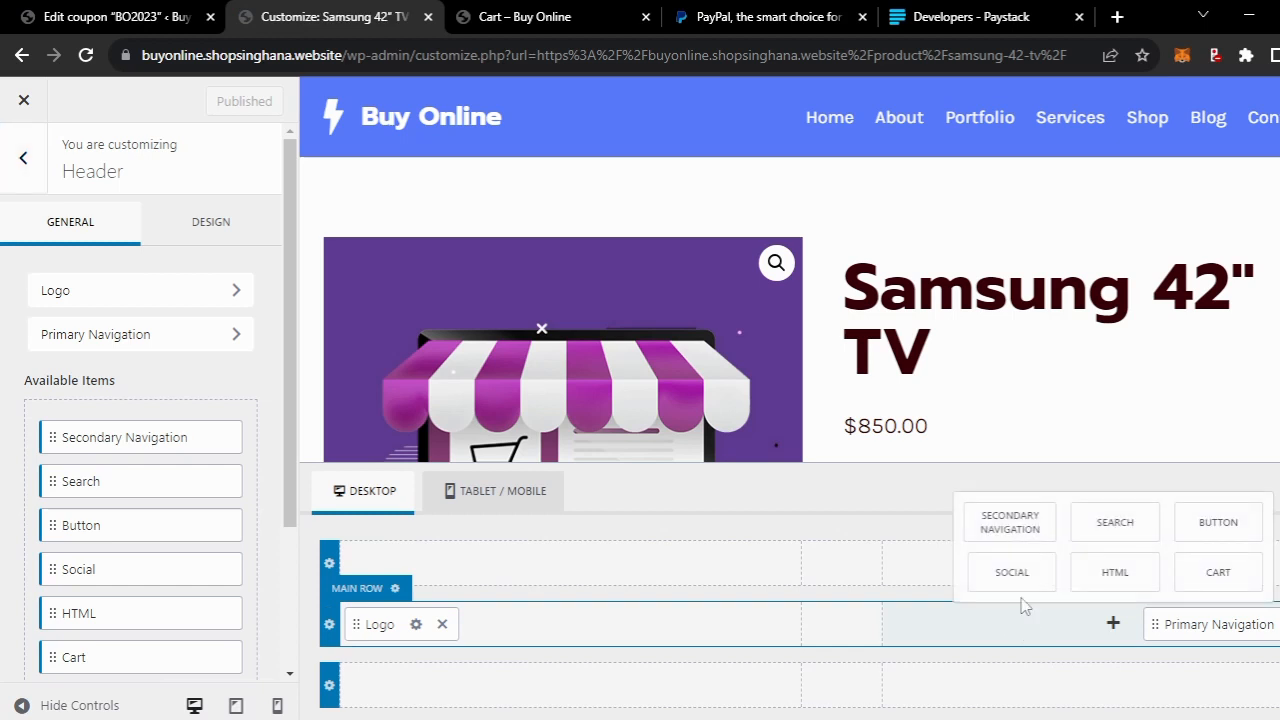
{"action": "left_click", "coordinate": [1216, 576]}
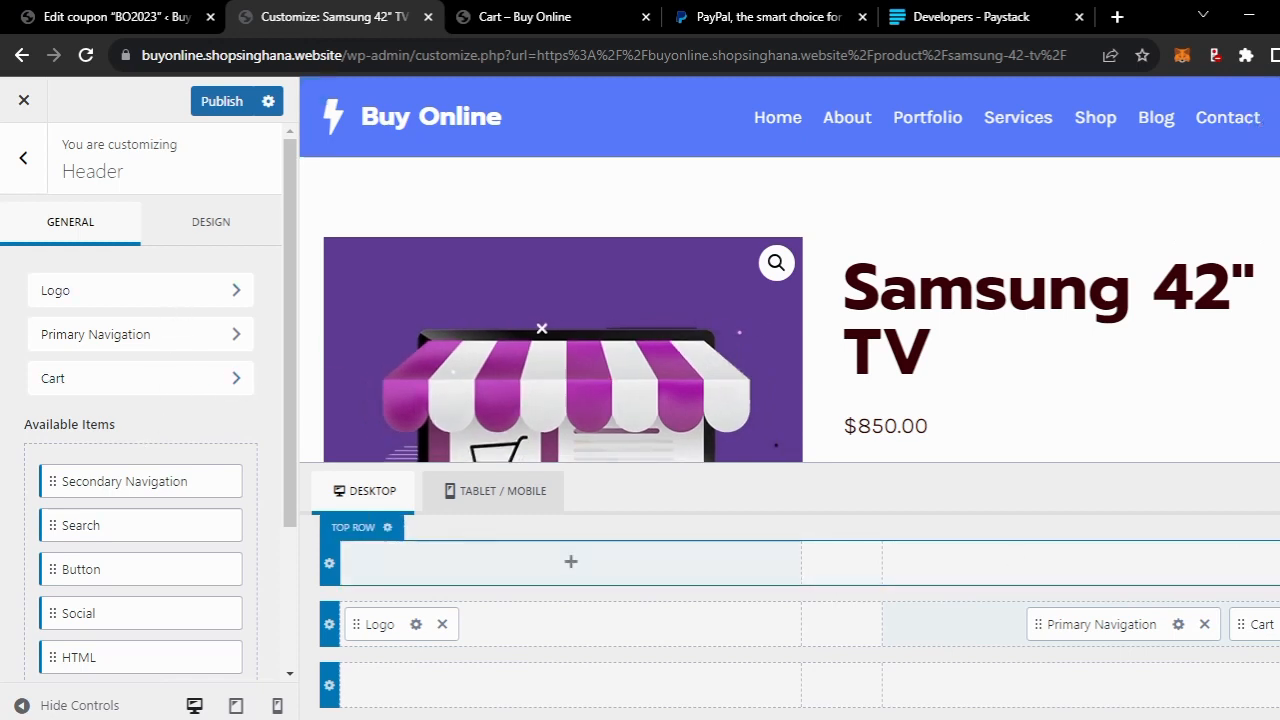
Set the header cart to the shopping cart icon and its click action to Popout Cart
{"action": "left_click", "coordinate": [1263, 624]}
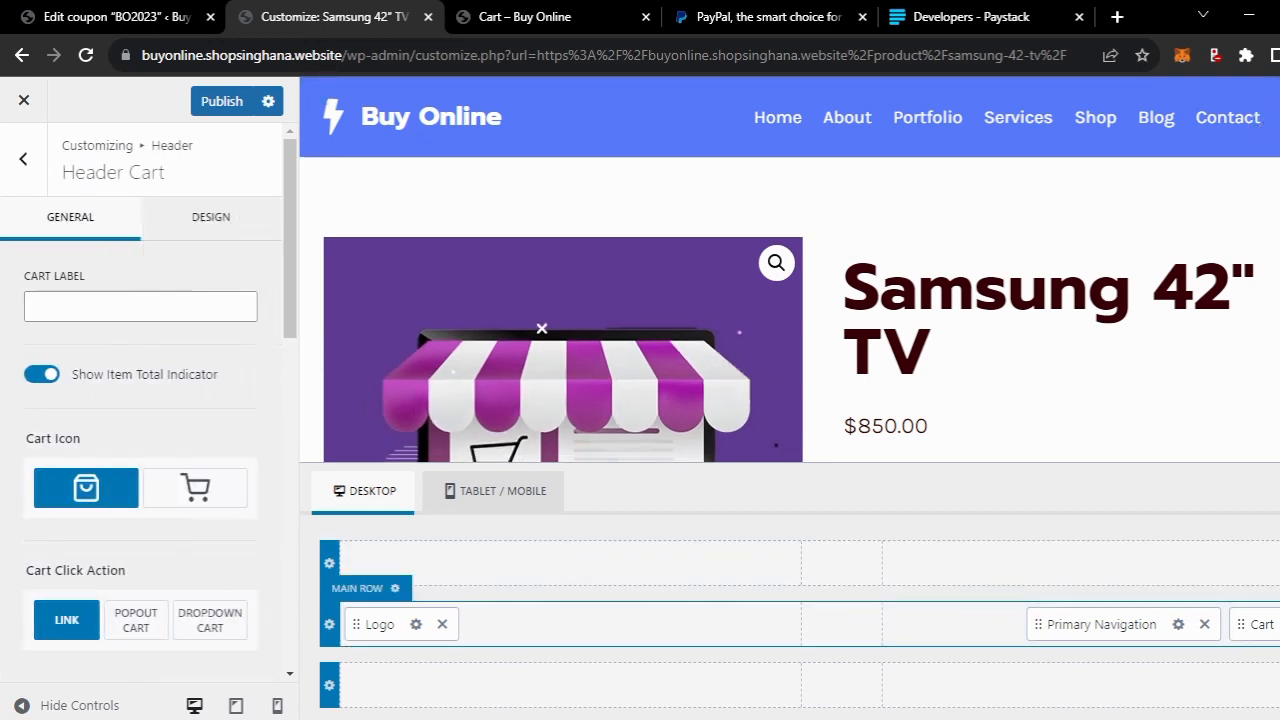
{"action": "left_click", "coordinate": [206, 493]}
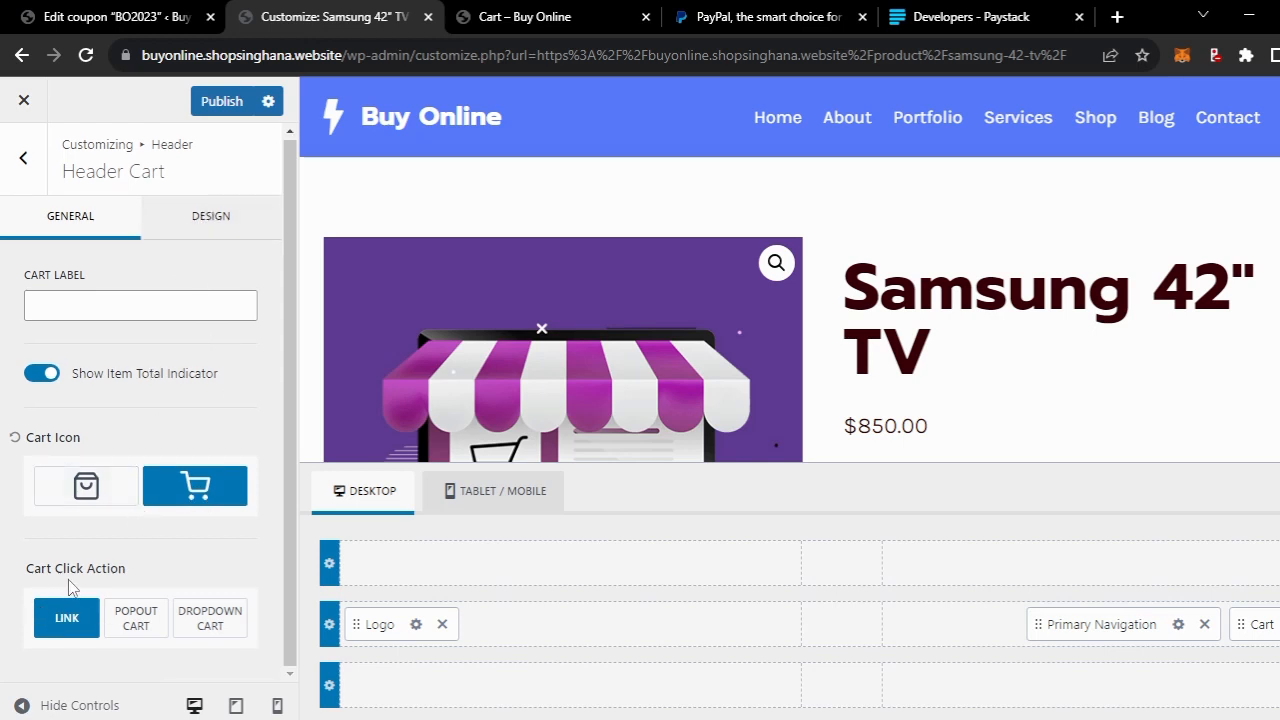
{"action": "left_click", "coordinate": [140, 620]}
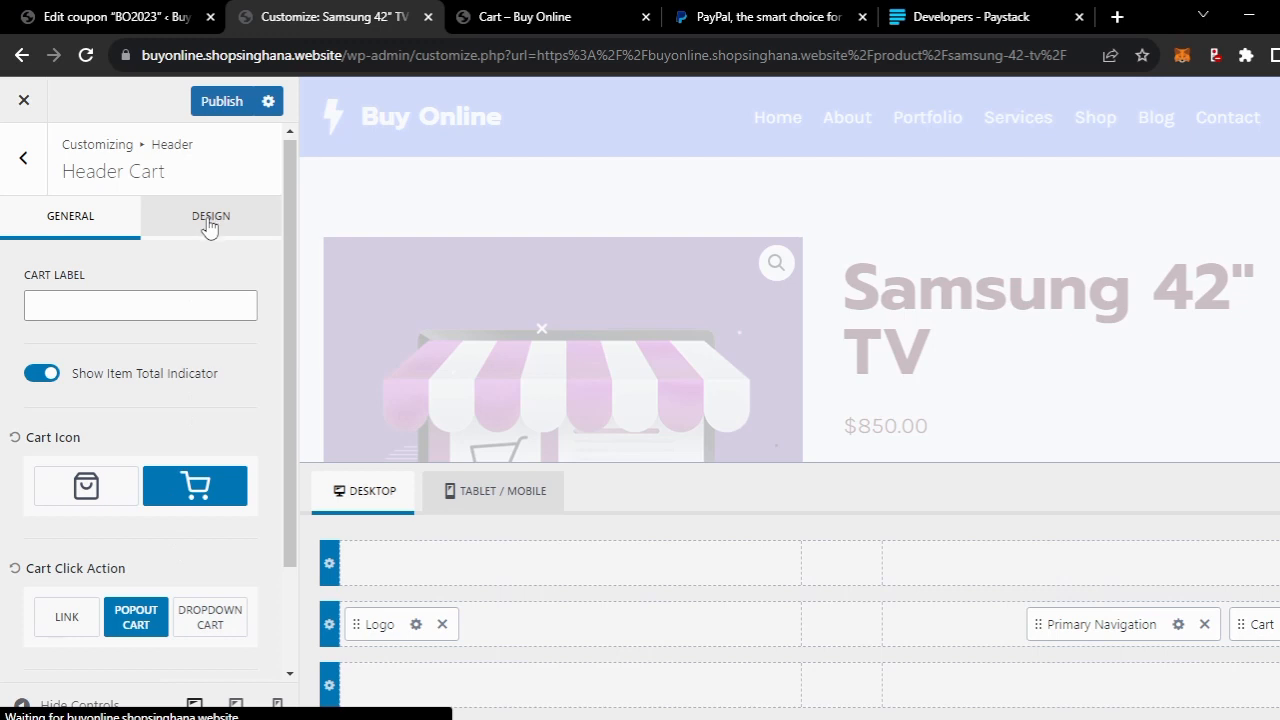
Set the header cart's initial color to white (FFFFFF) and publish the header changes
{"action": "left_click", "coordinate": [208, 227]}
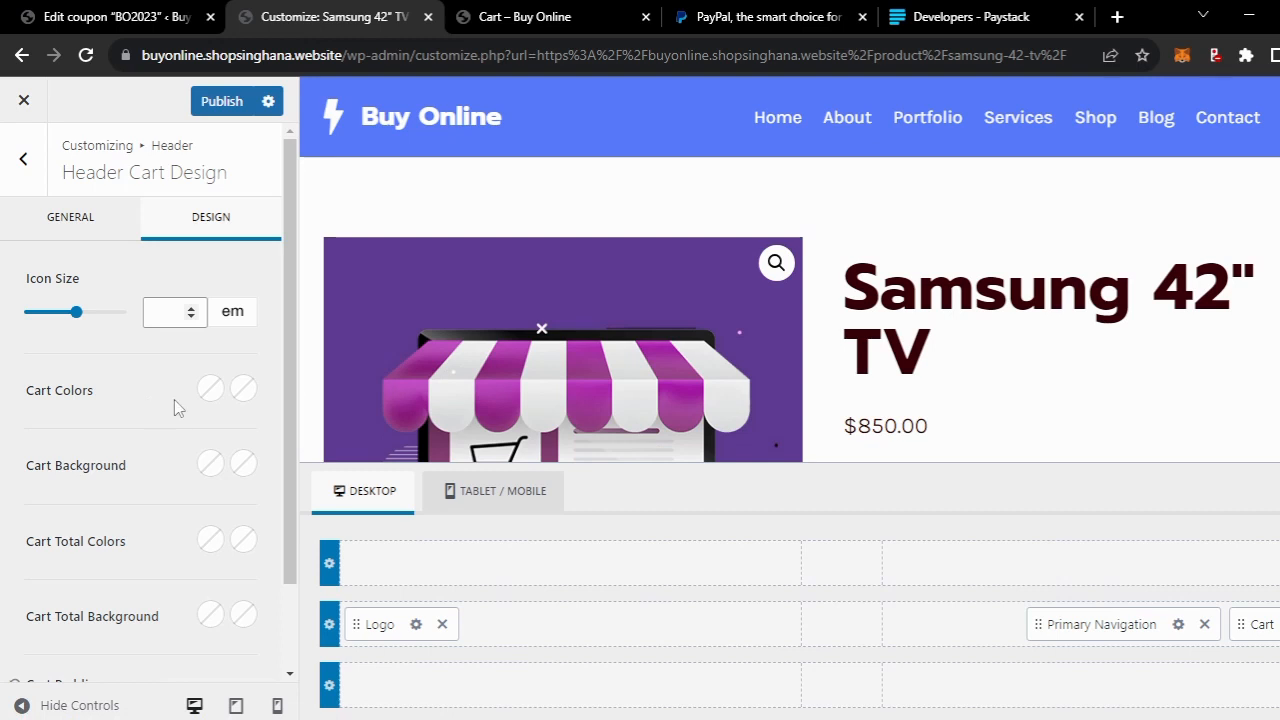
{"action": "left_click", "coordinate": [210, 389]}
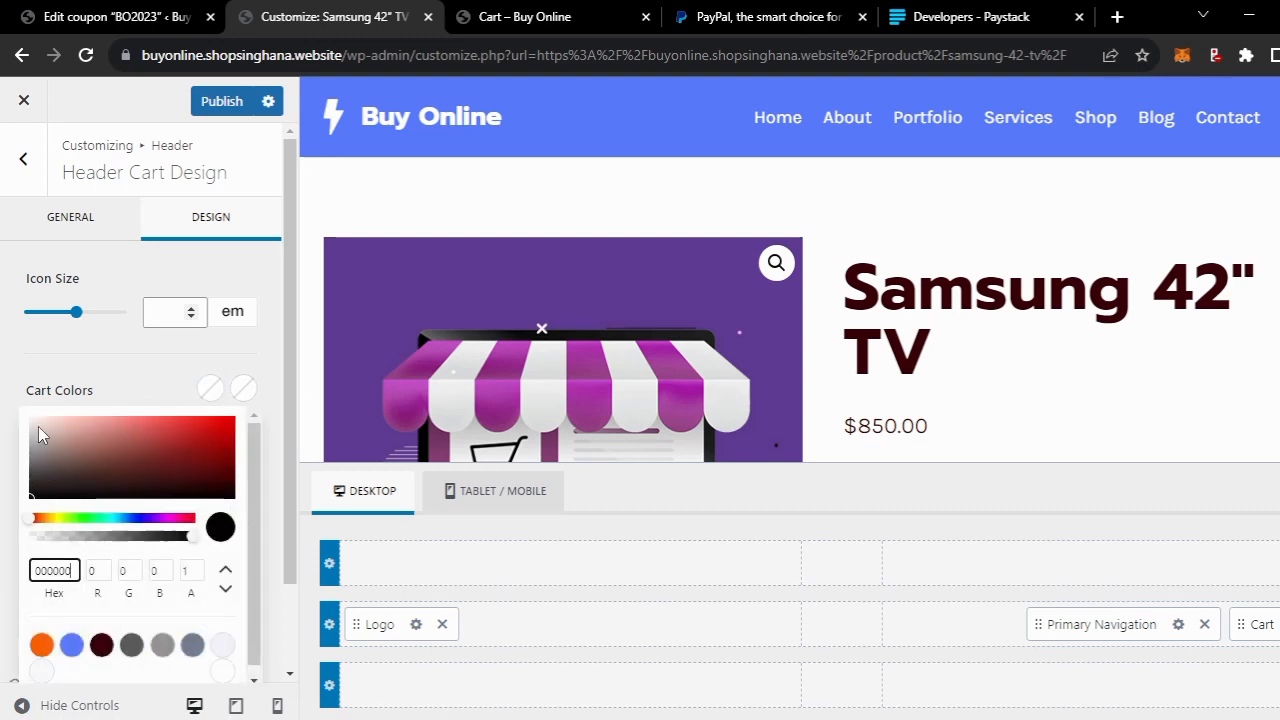
{"action": "left_click_drag", "start_coordinate": [38, 426], "coordinate": [25, 413]}
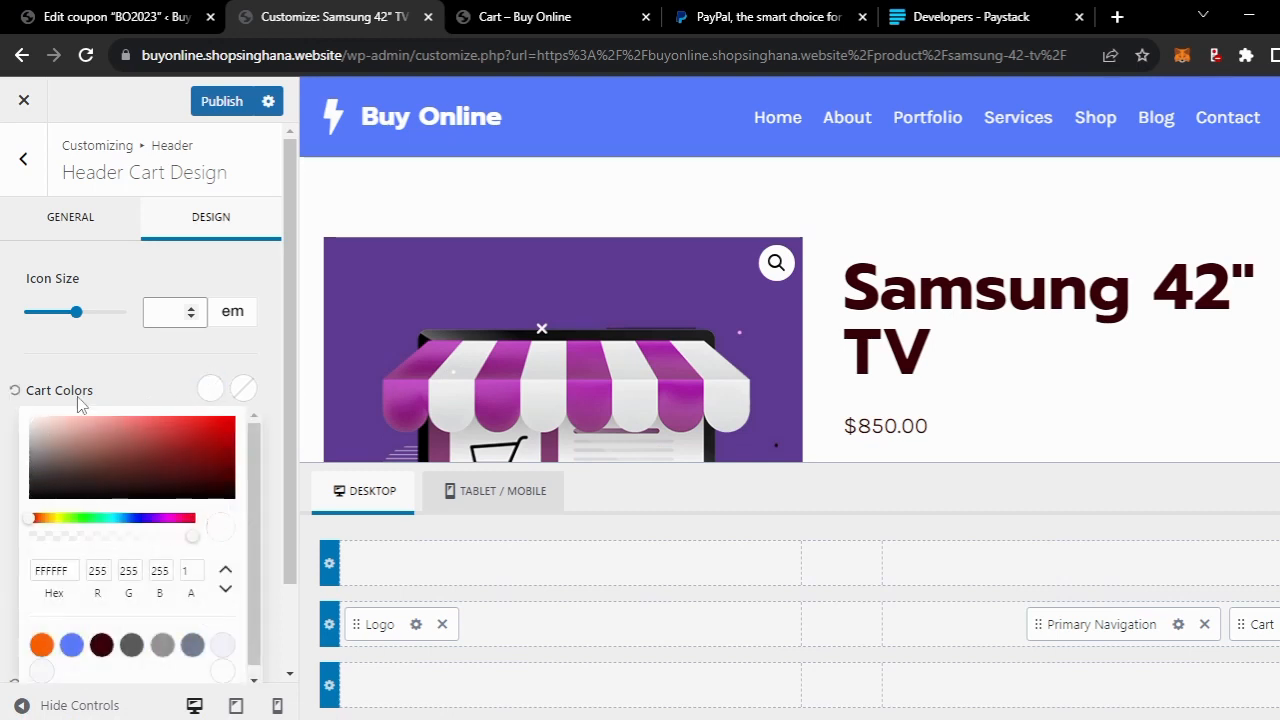
{"action": "left_click", "coordinate": [130, 372]}
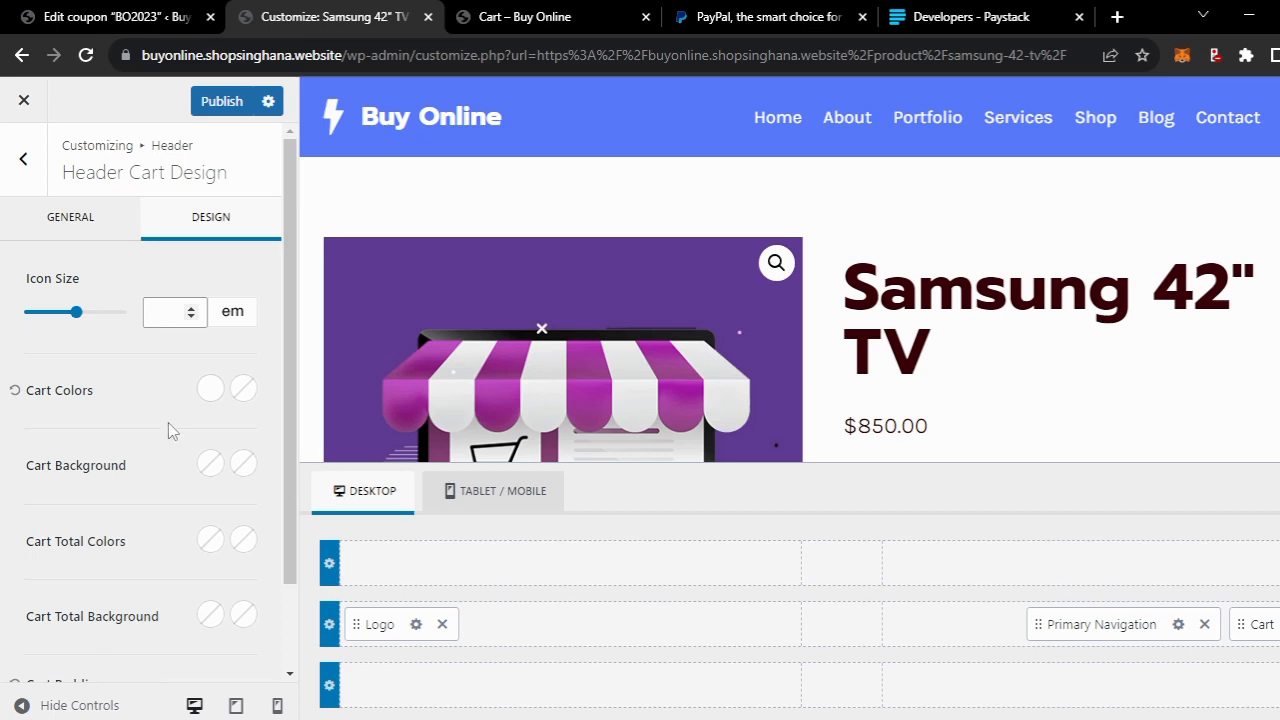
{"action": "left_click", "coordinate": [222, 101]}
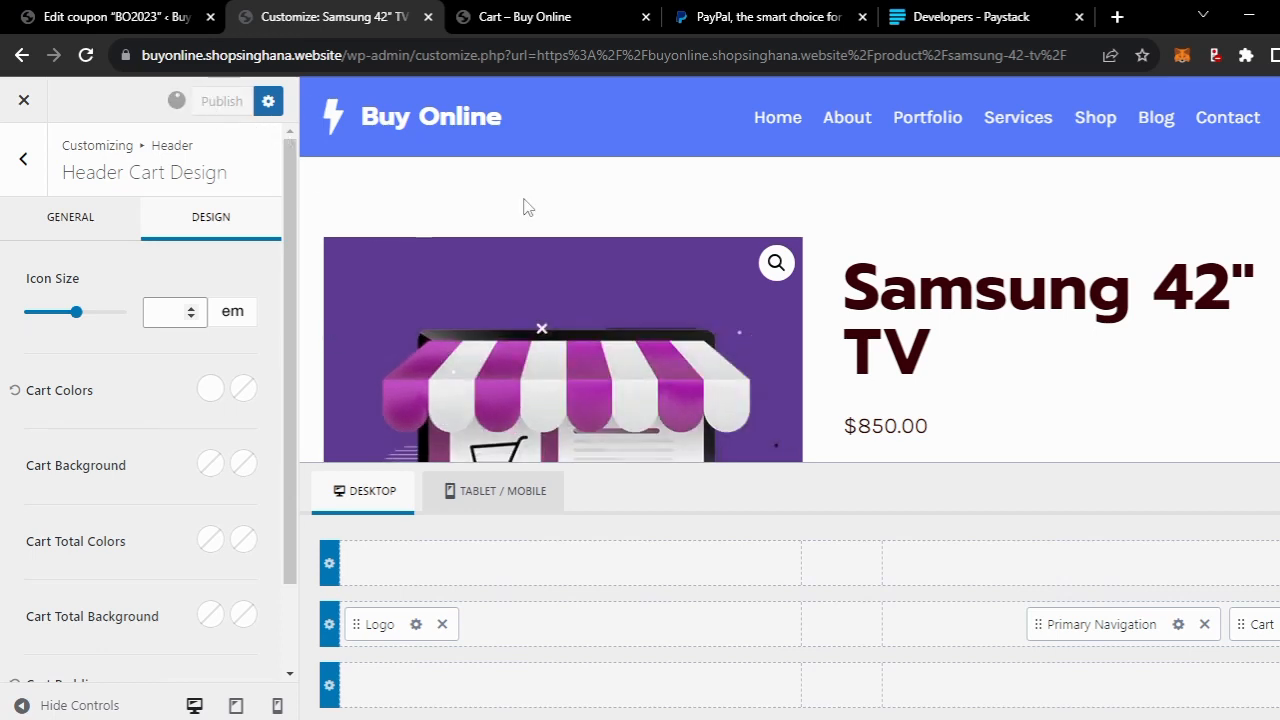
Reload the storefront's cart page, check the pop-out cart from the header's cart icon and close it
{"action": "left_click", "coordinate": [530, 18]}
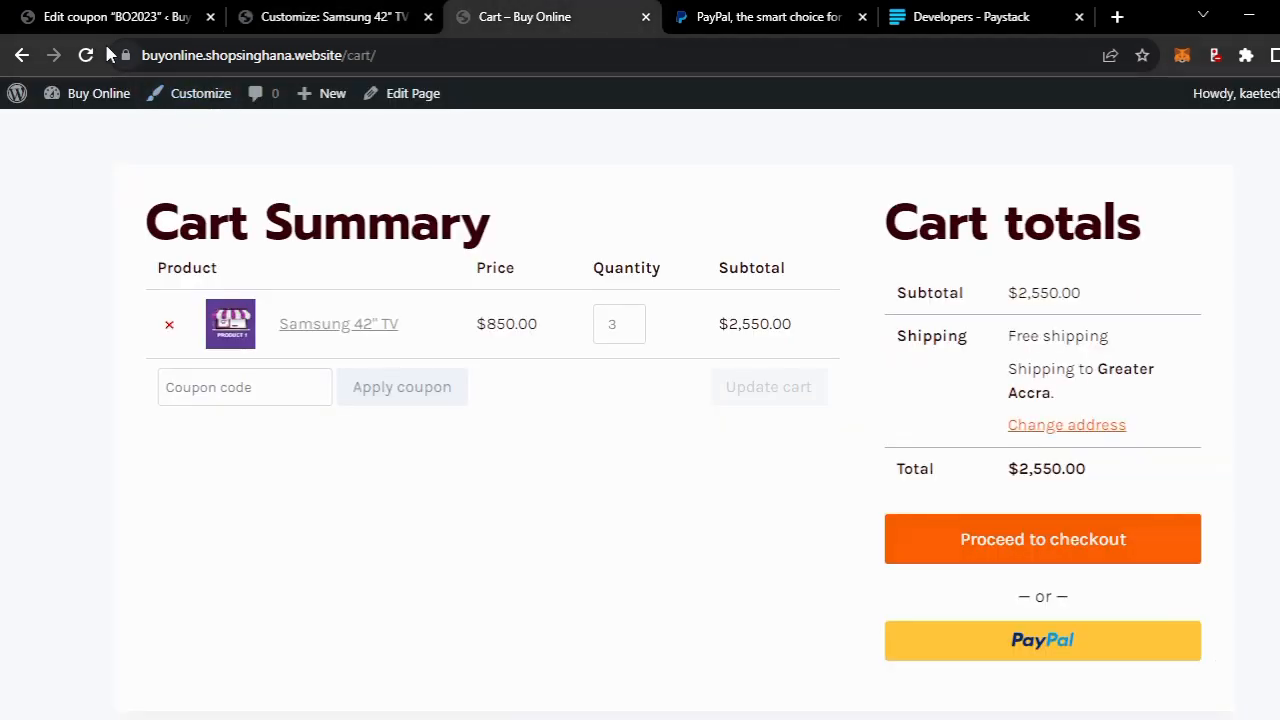
{"action": "left_click", "coordinate": [88, 55]}
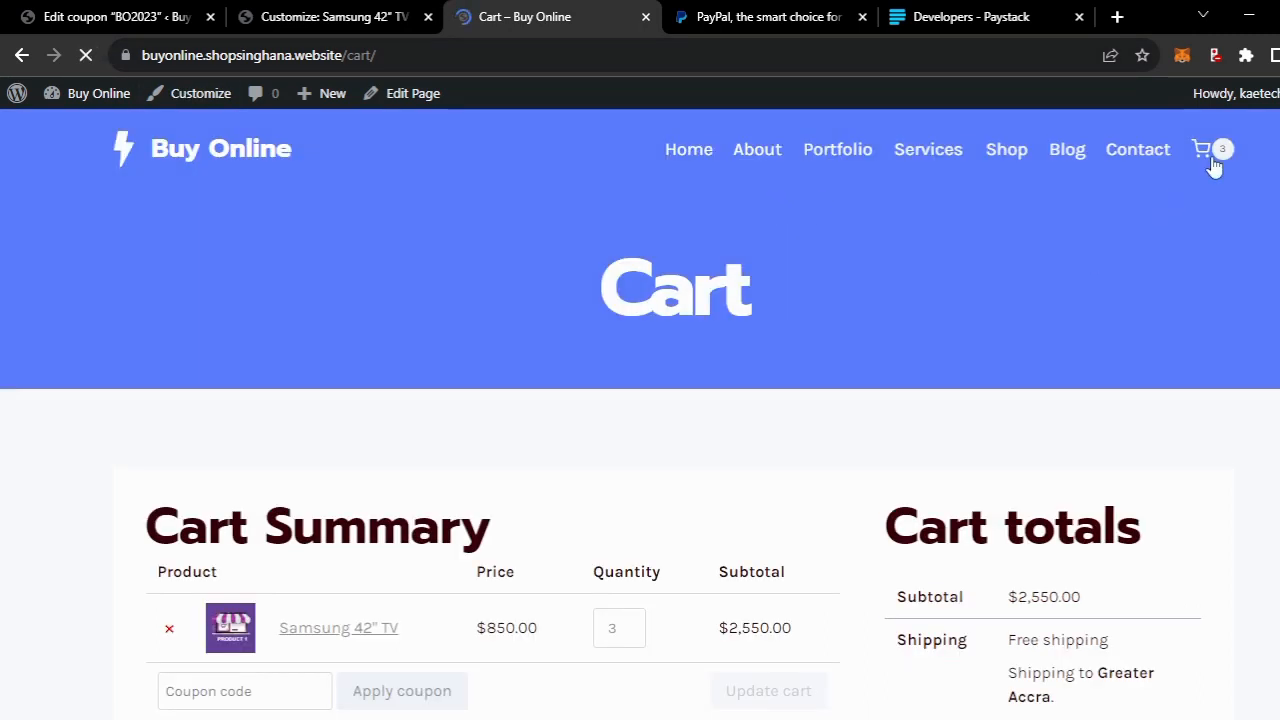
{"action": "left_click", "coordinate": [1214, 150]}
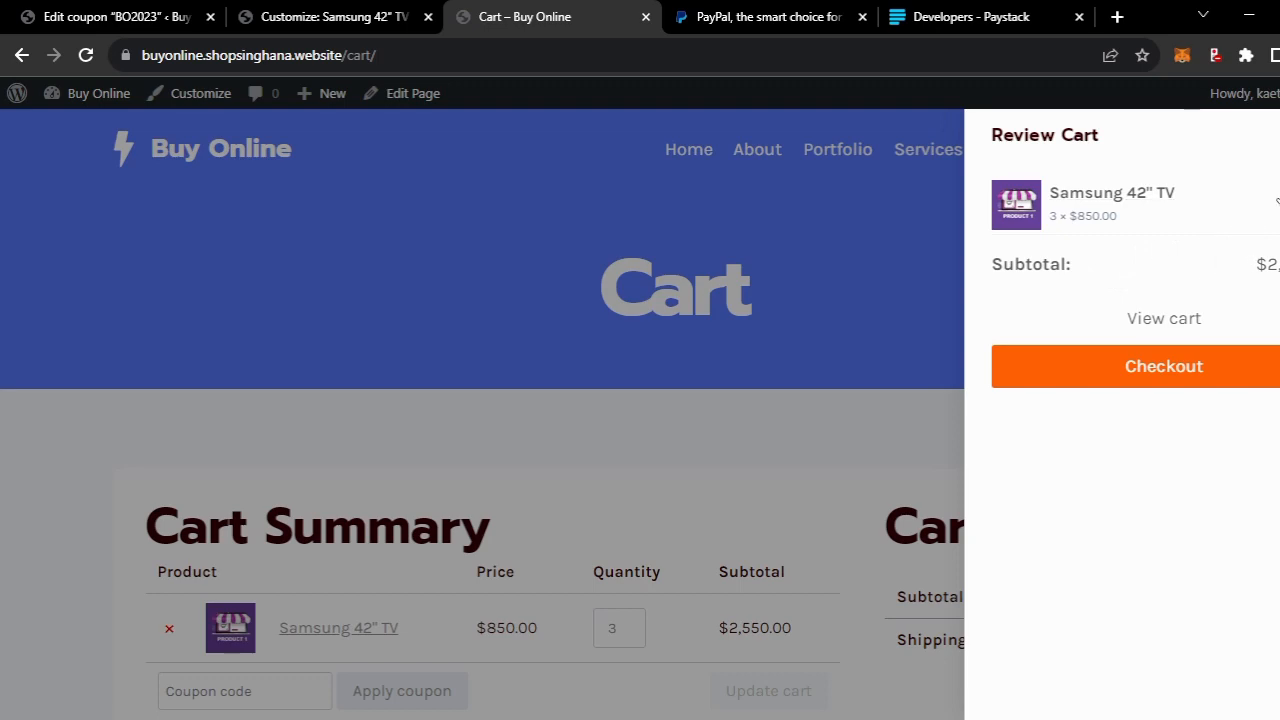
{"action": "left_click", "coordinate": [1258, 153]}
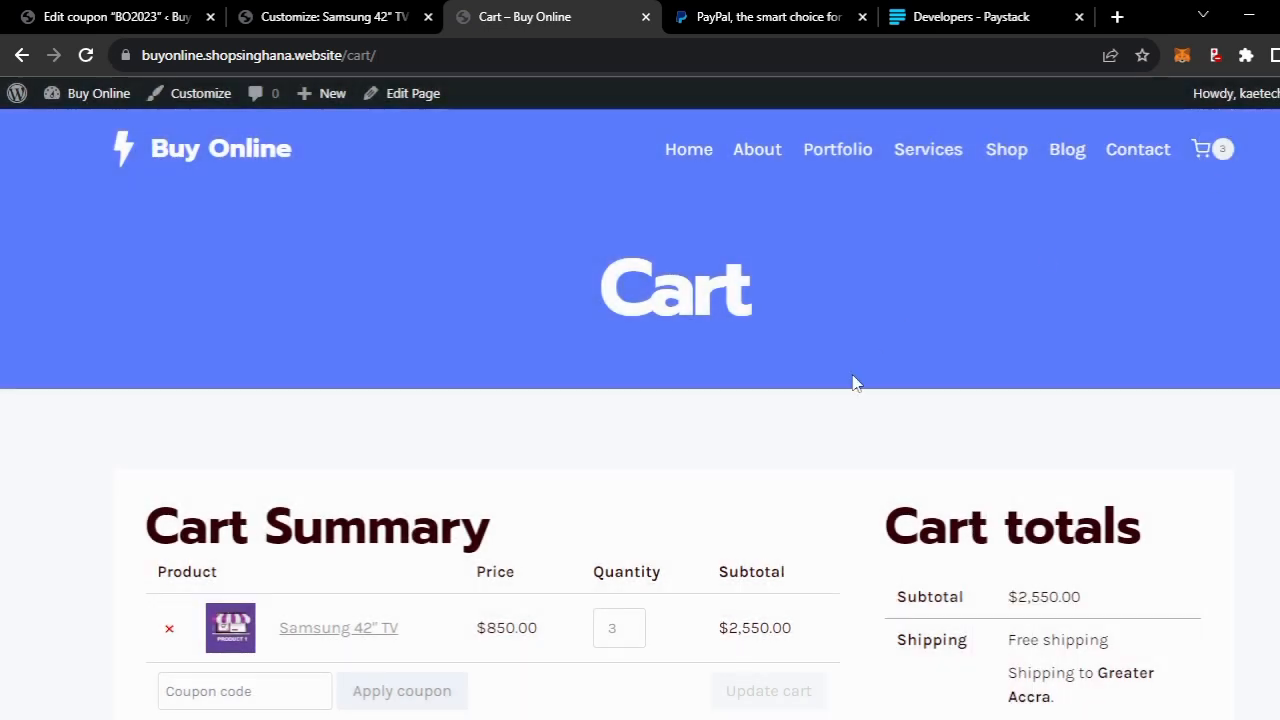
Apply the coupon code BO2023 to the cart and review the discounted cart totals
{"action": "scroll", "coordinate": [855, 381], "scroll_direction": "down", "scroll_amount": 1}
{"action": "scroll", "coordinate": [855, 381], "scroll_direction": "down", "scroll_amount": 2}
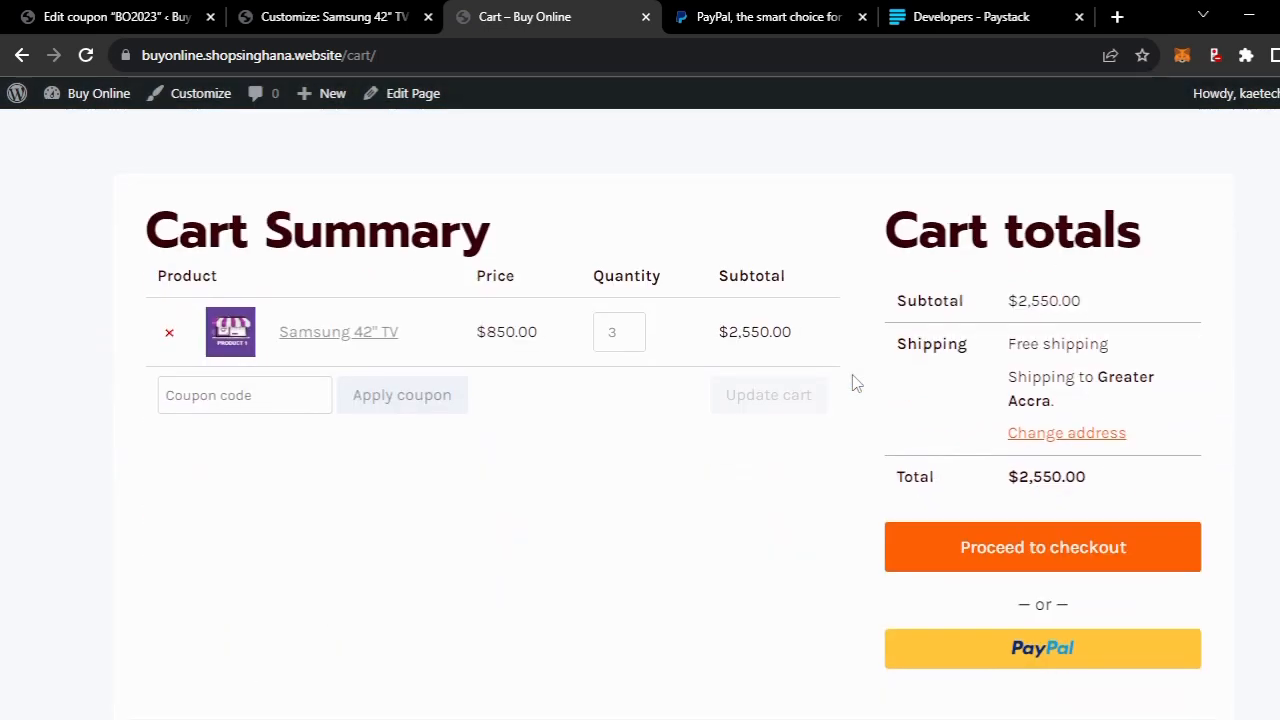
{"action": "left_click", "coordinate": [190, 400]}
{"action": "type", "text": "BO2023"}
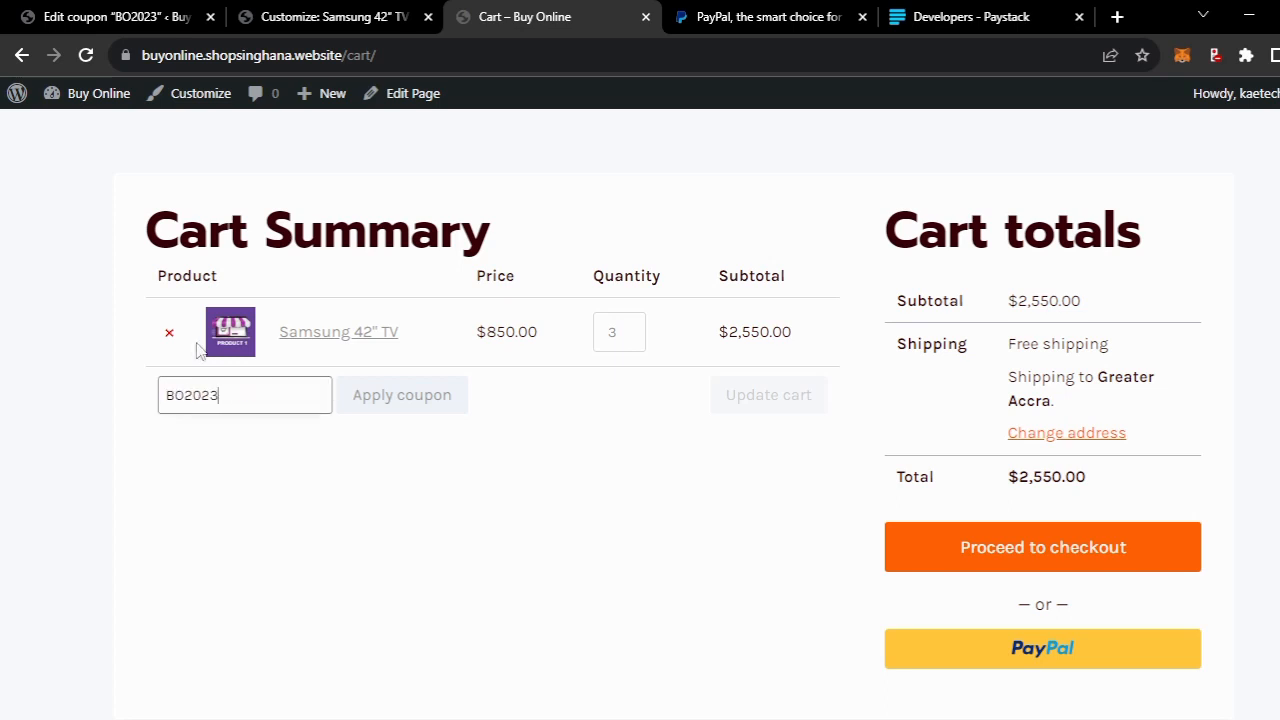
{"action": "left_click", "coordinate": [253, 471]}
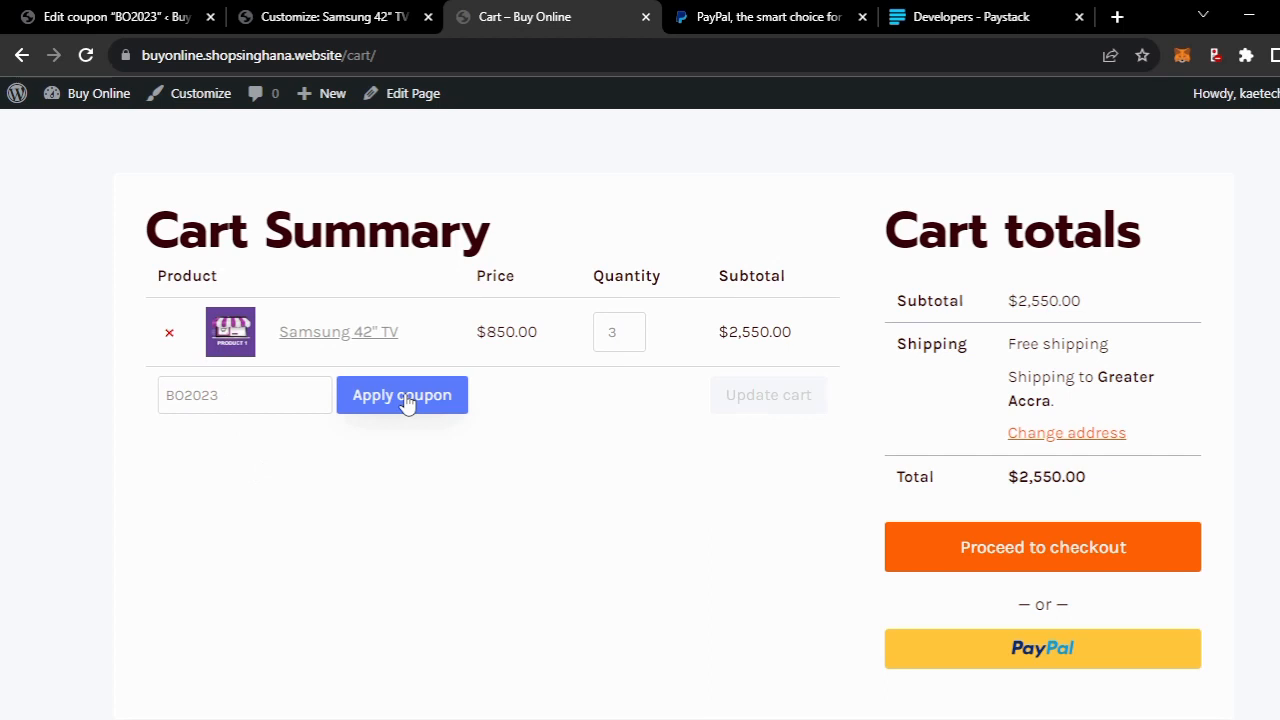
{"action": "left_click", "coordinate": [406, 402]}
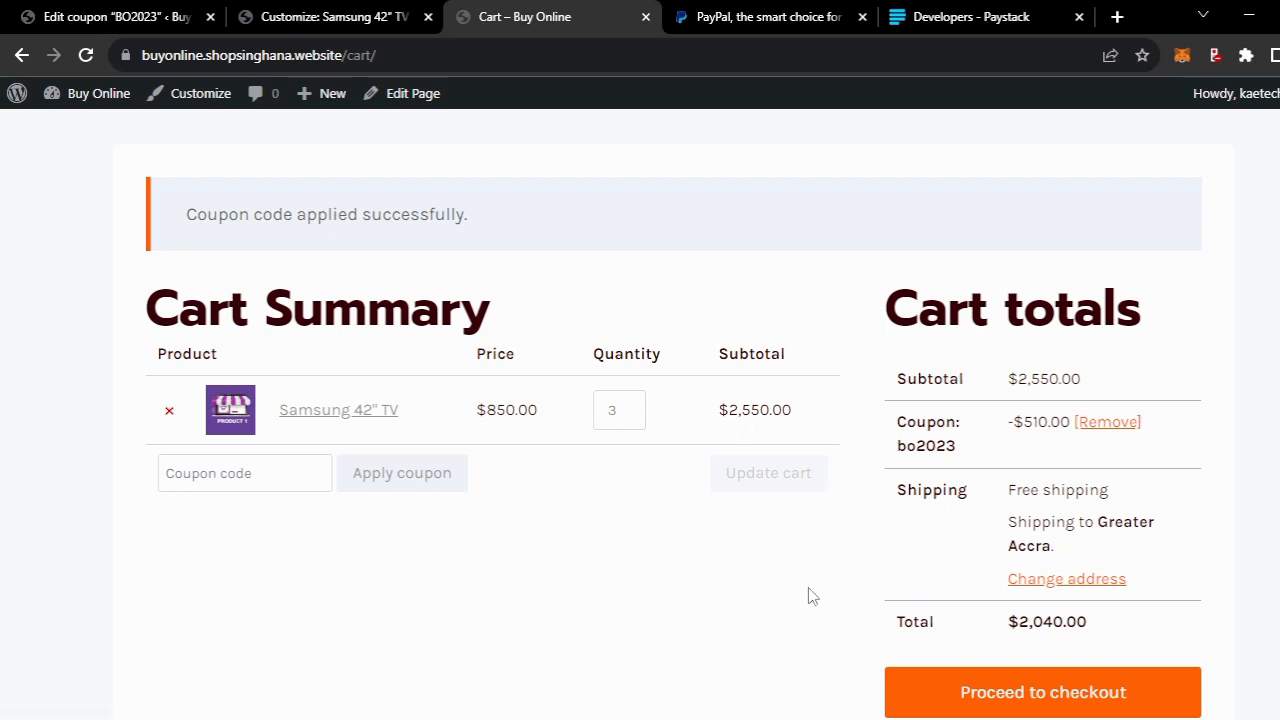
{"action": "scroll", "coordinate": [808, 594], "scroll_direction": "down", "scroll_amount": 1}
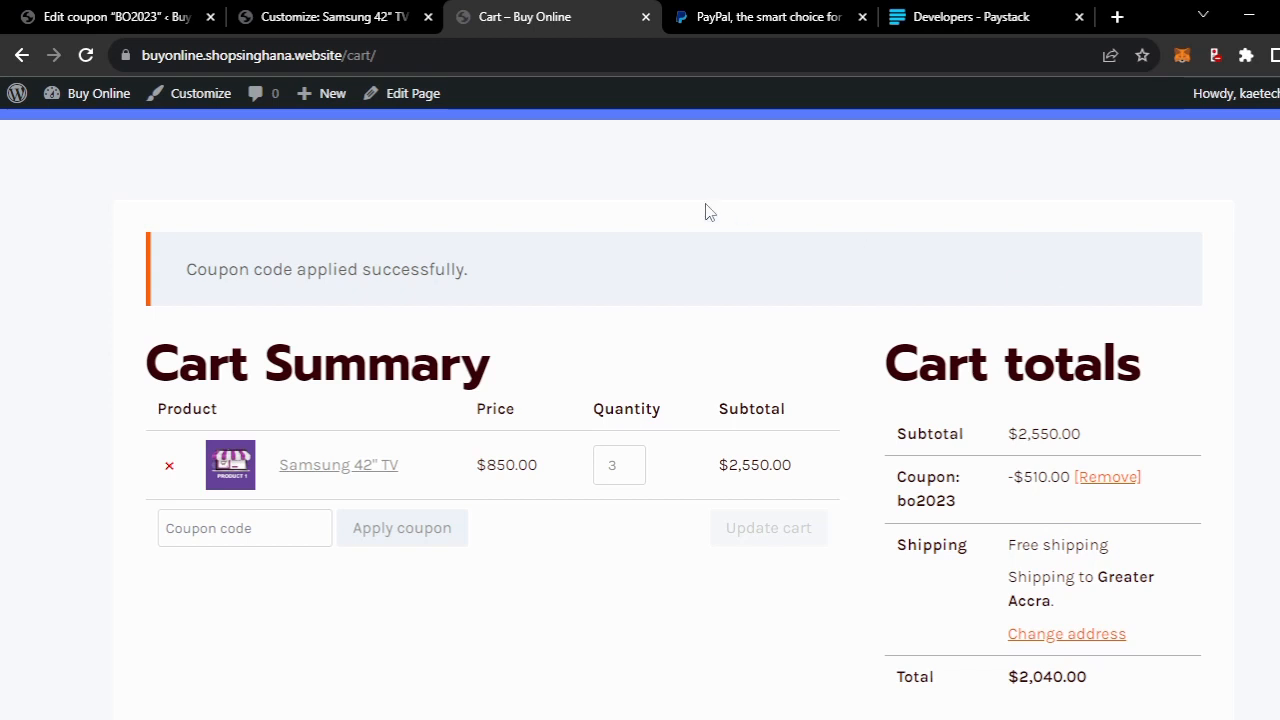
{"action": "scroll", "coordinate": [707, 211], "scroll_direction": "up", "scroll_amount": 3}
{"action": "scroll", "coordinate": [705, 205], "scroll_direction": "down", "scroll_amount": 5}
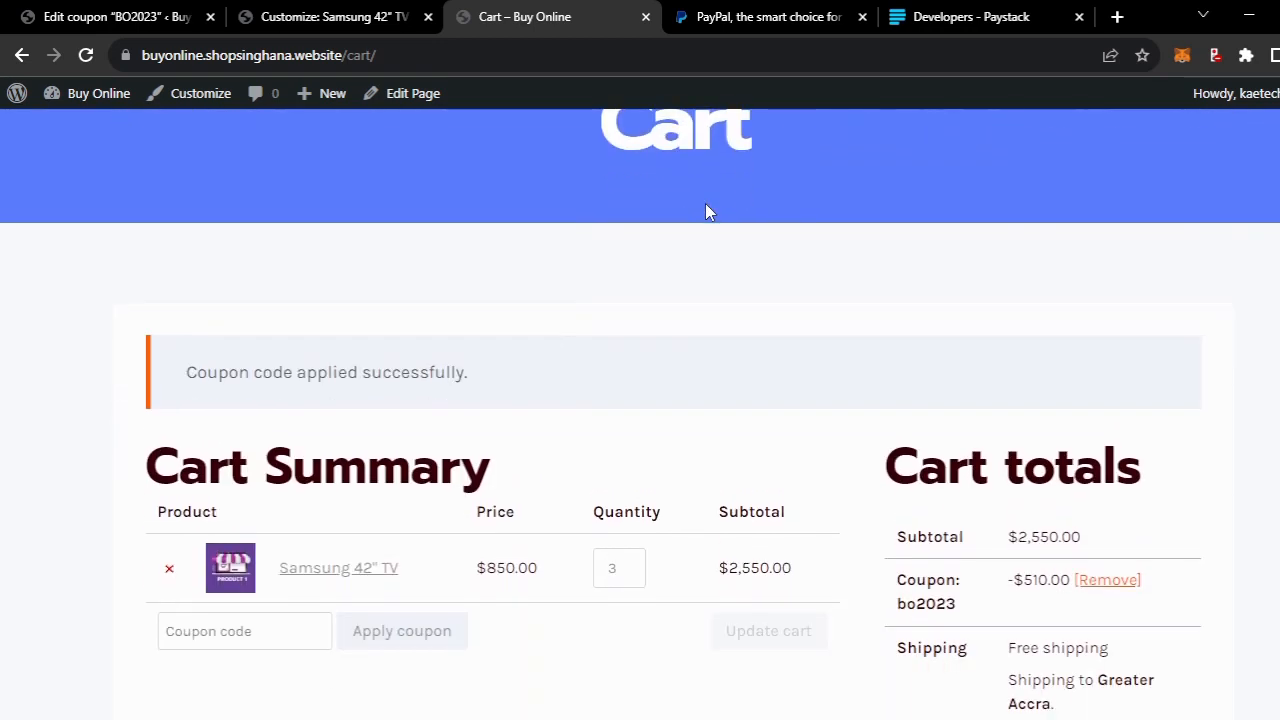
{"action": "scroll", "coordinate": [710, 212], "scroll_direction": "up", "scroll_amount": 1}
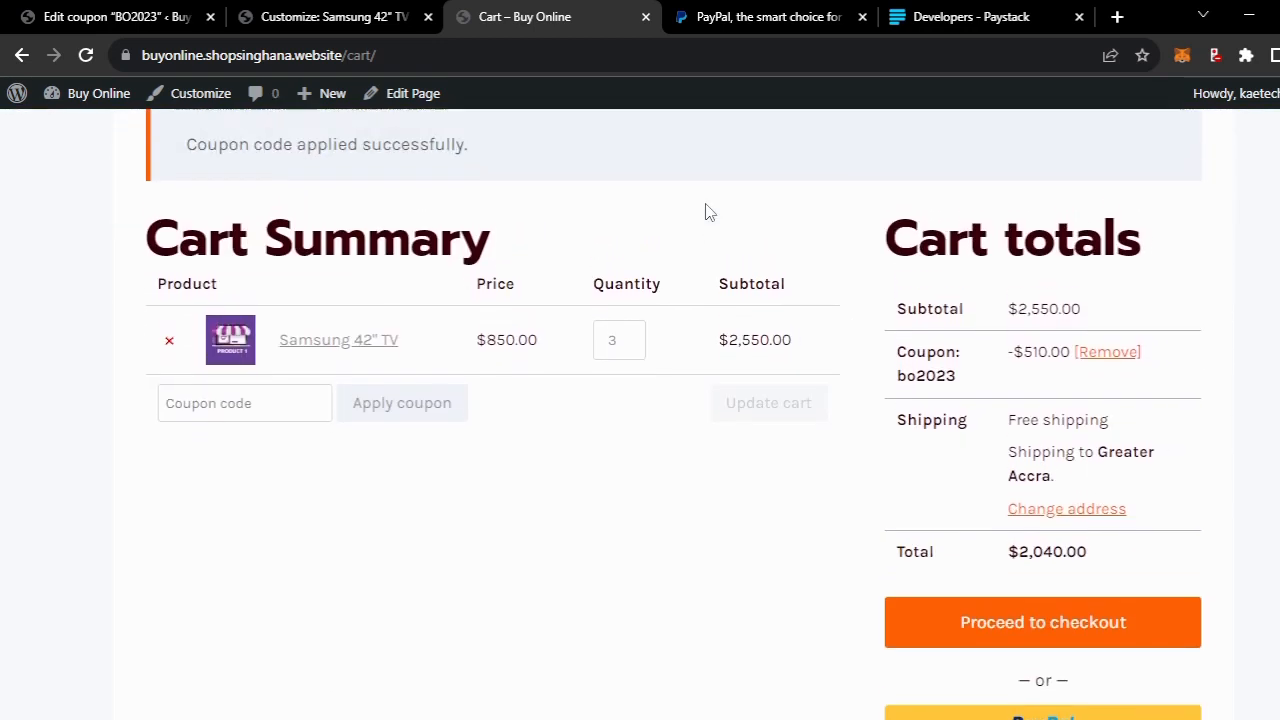
Set the minimum spend to 3000 in the BO2023 coupon's usage restrictions and update the coupon
{"action": "scroll", "coordinate": [710, 212], "scroll_direction": "down", "scroll_amount": 1}
{"action": "scroll", "coordinate": [706, 210], "scroll_direction": "down", "scroll_amount": 1}
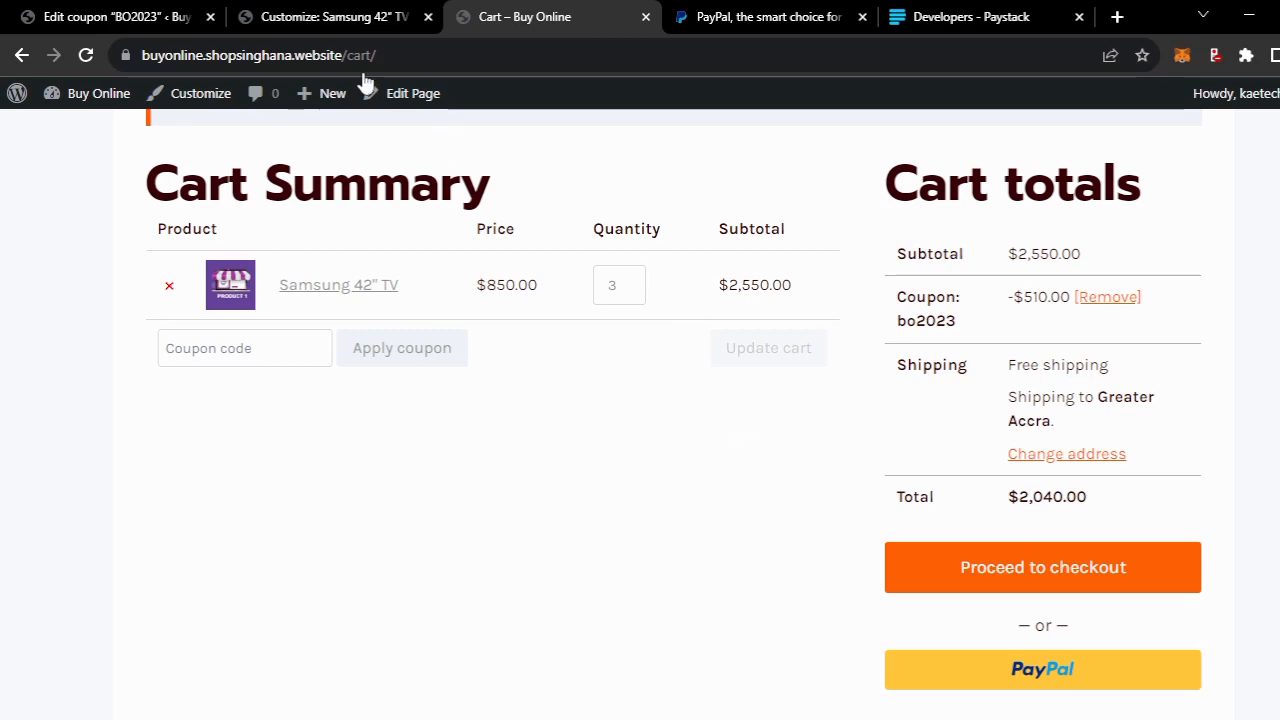
{"action": "left_click", "coordinate": [335, 18]}
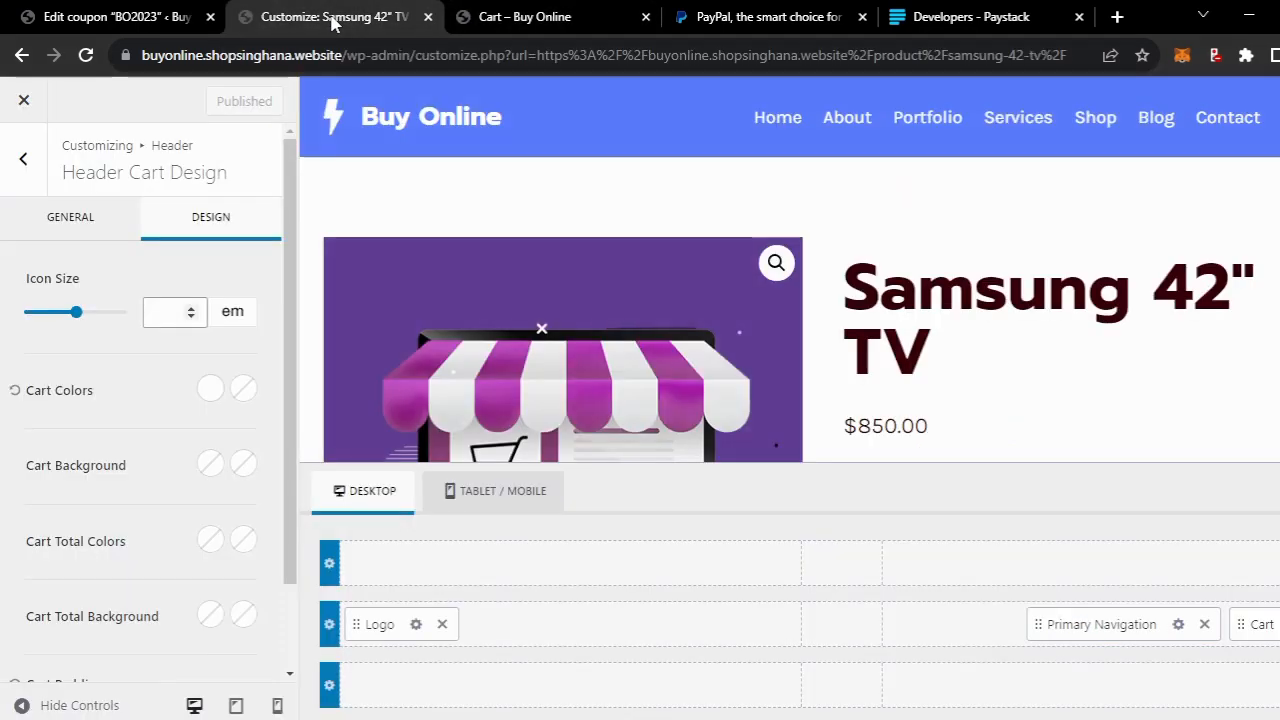
{"action": "left_click", "coordinate": [130, 12]}
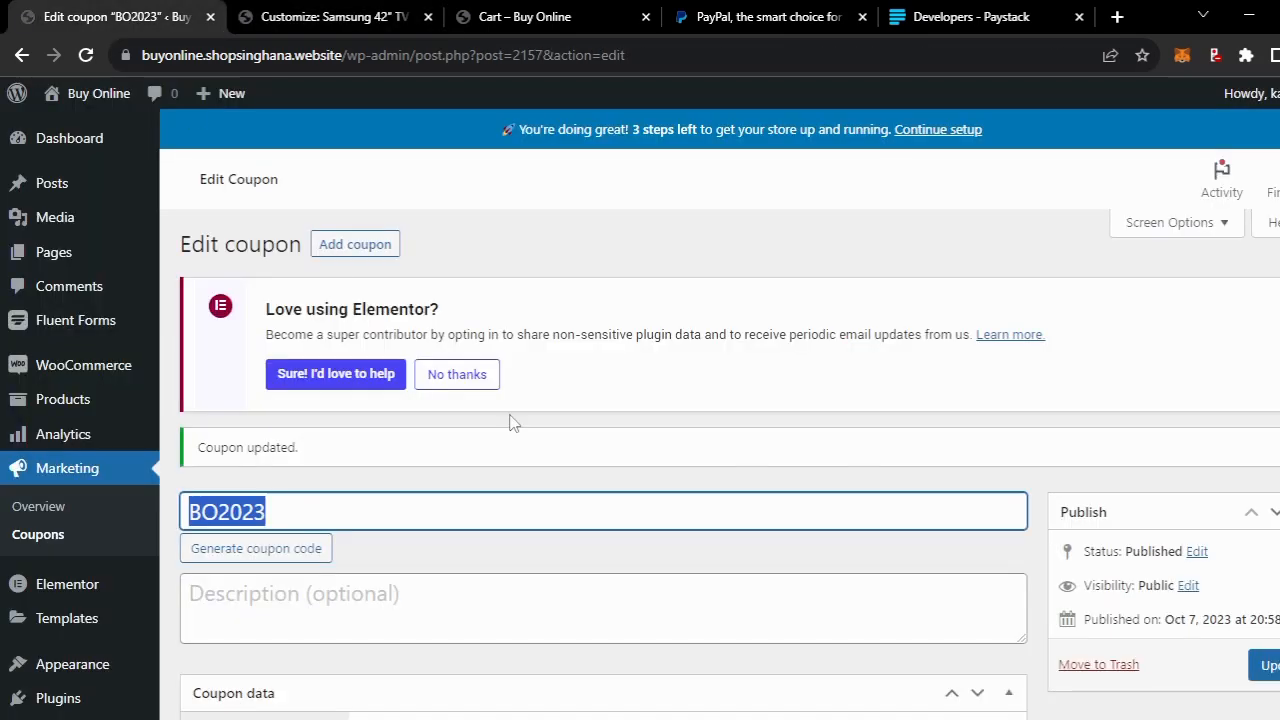
{"action": "scroll", "coordinate": [527, 447], "scroll_direction": "down", "scroll_amount": 3}
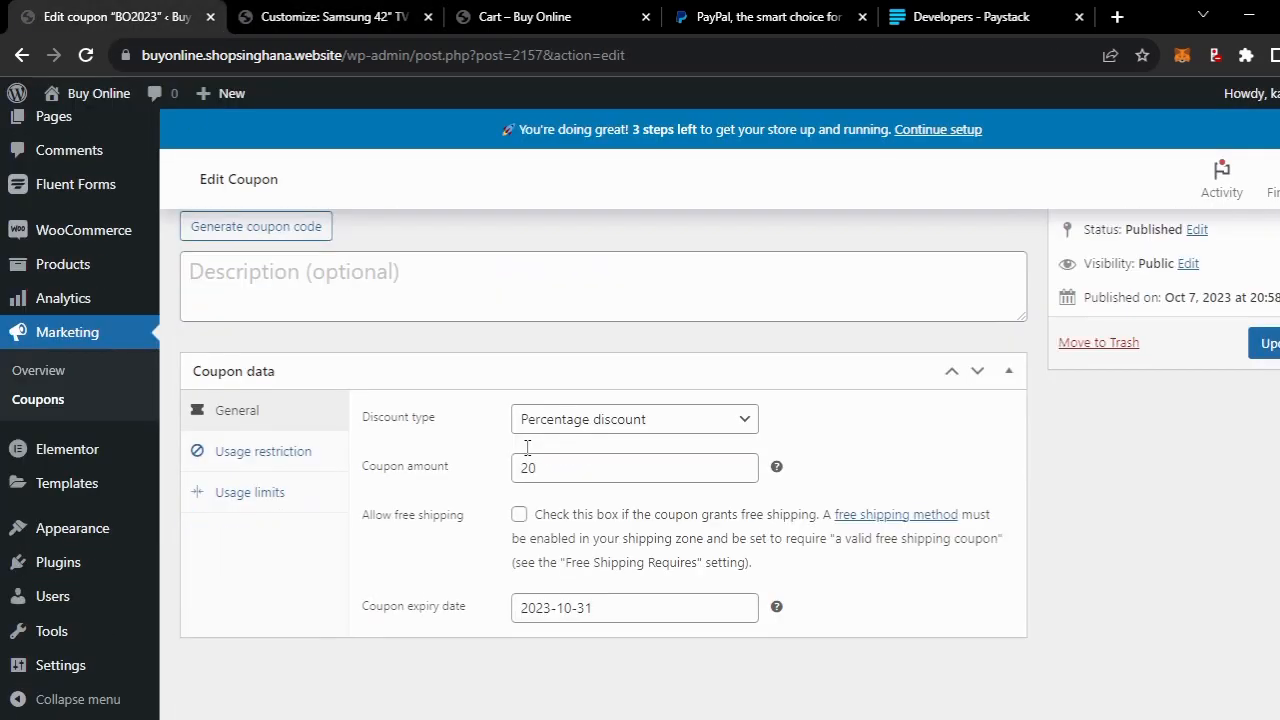
{"action": "left_click", "coordinate": [244, 463]}
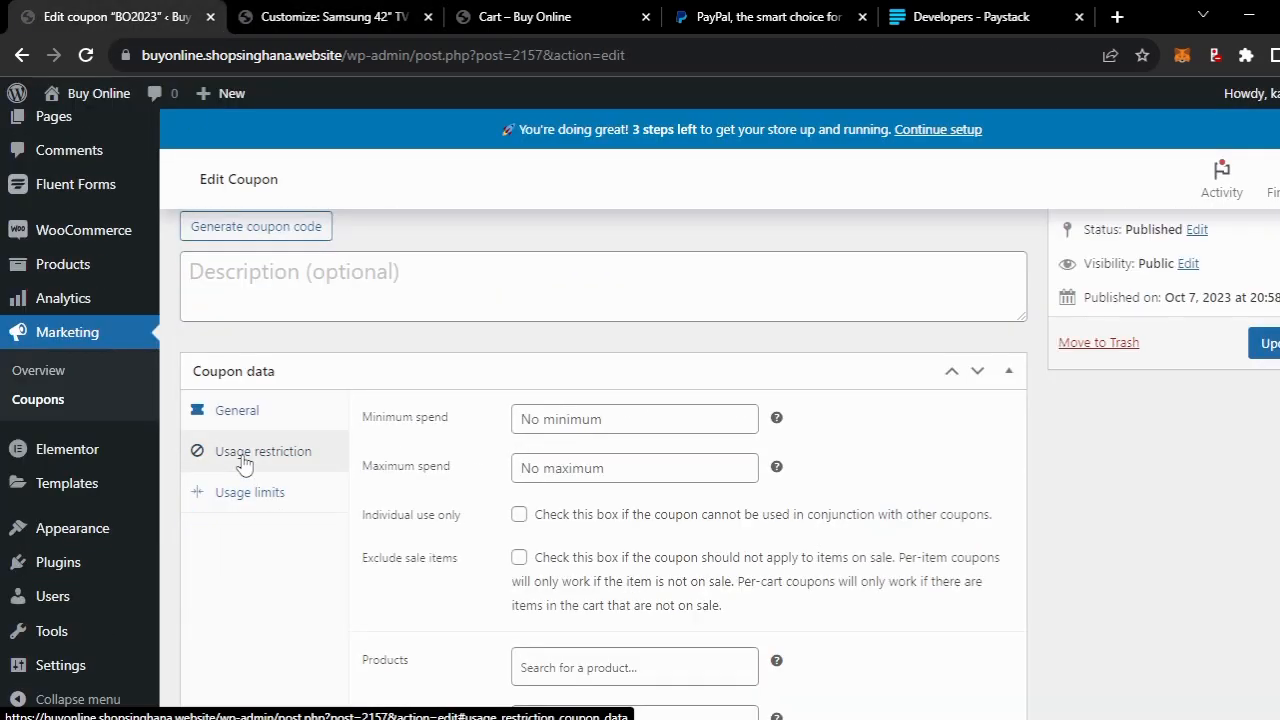
{"action": "scroll", "coordinate": [428, 510], "scroll_direction": "down", "scroll_amount": 2}
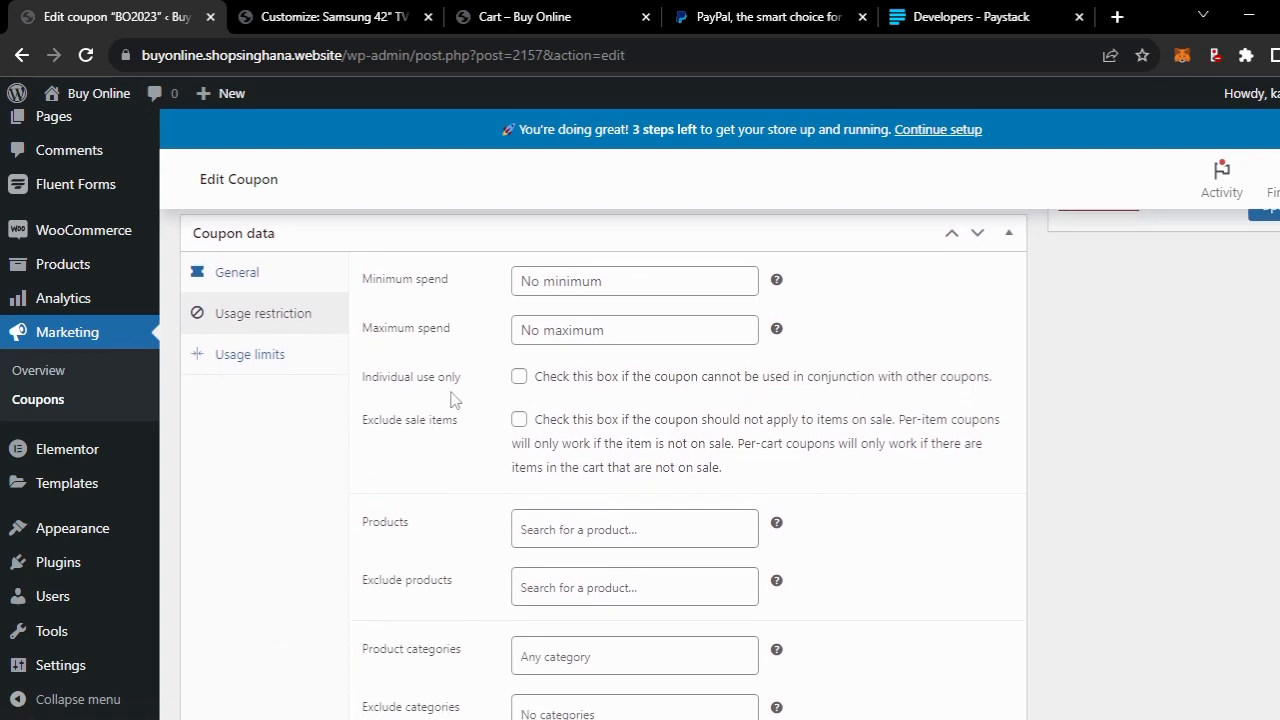
{"action": "left_click", "coordinate": [526, 283]}
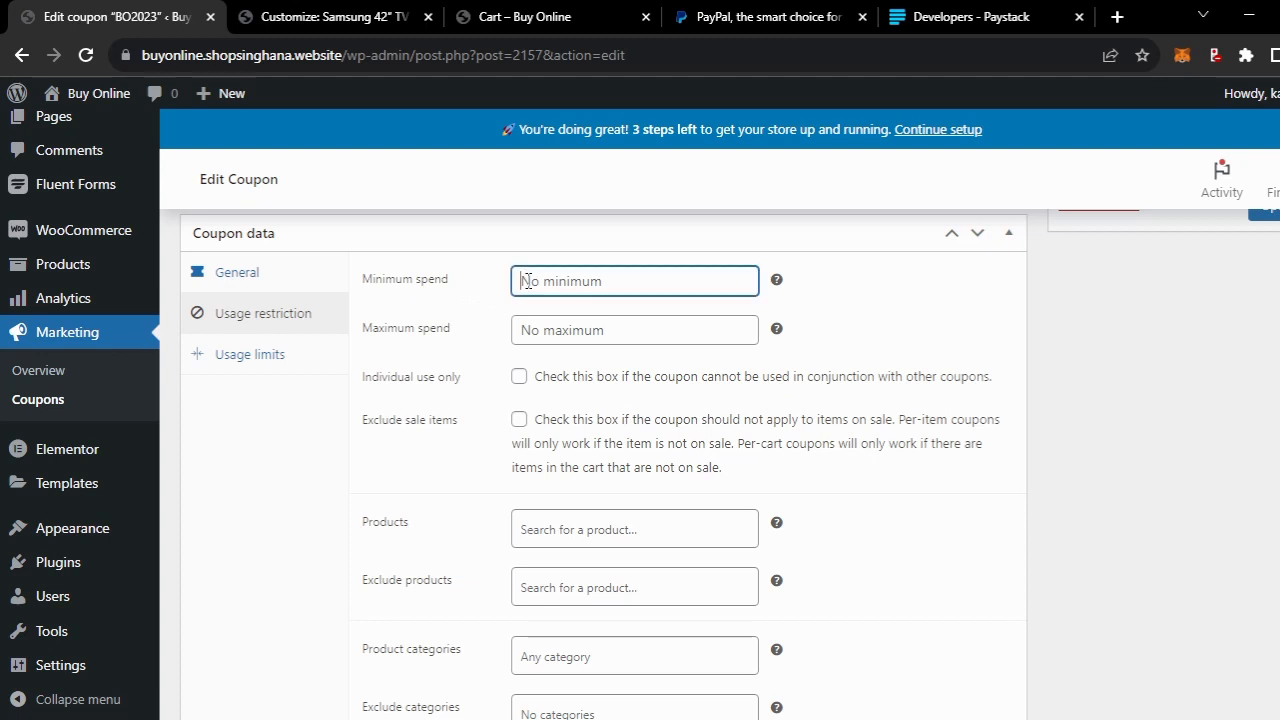
{"action": "type", "text": "3000"}
{"action": "scroll", "coordinate": [423, 486], "scroll_direction": "down", "scroll_amount": 3}
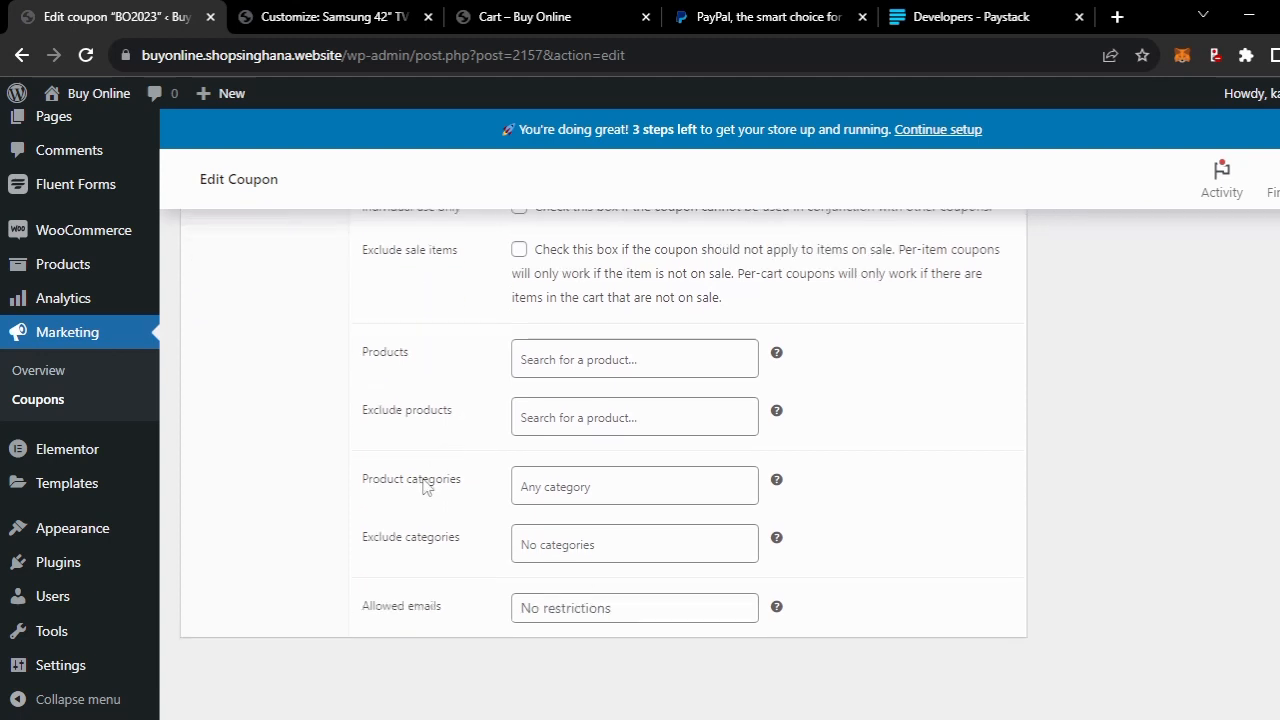
{"action": "scroll", "coordinate": [423, 486], "scroll_direction": "up", "scroll_amount": 2}
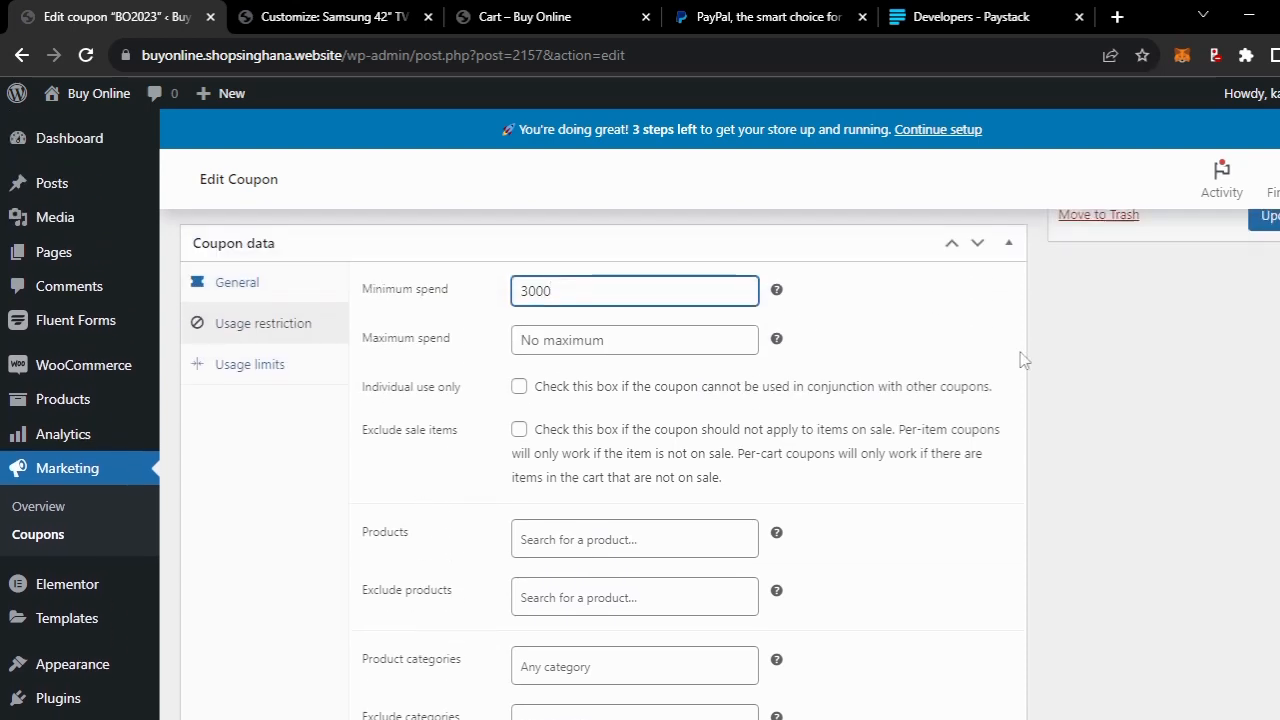
{"action": "left_click", "coordinate": [1252, 220]}
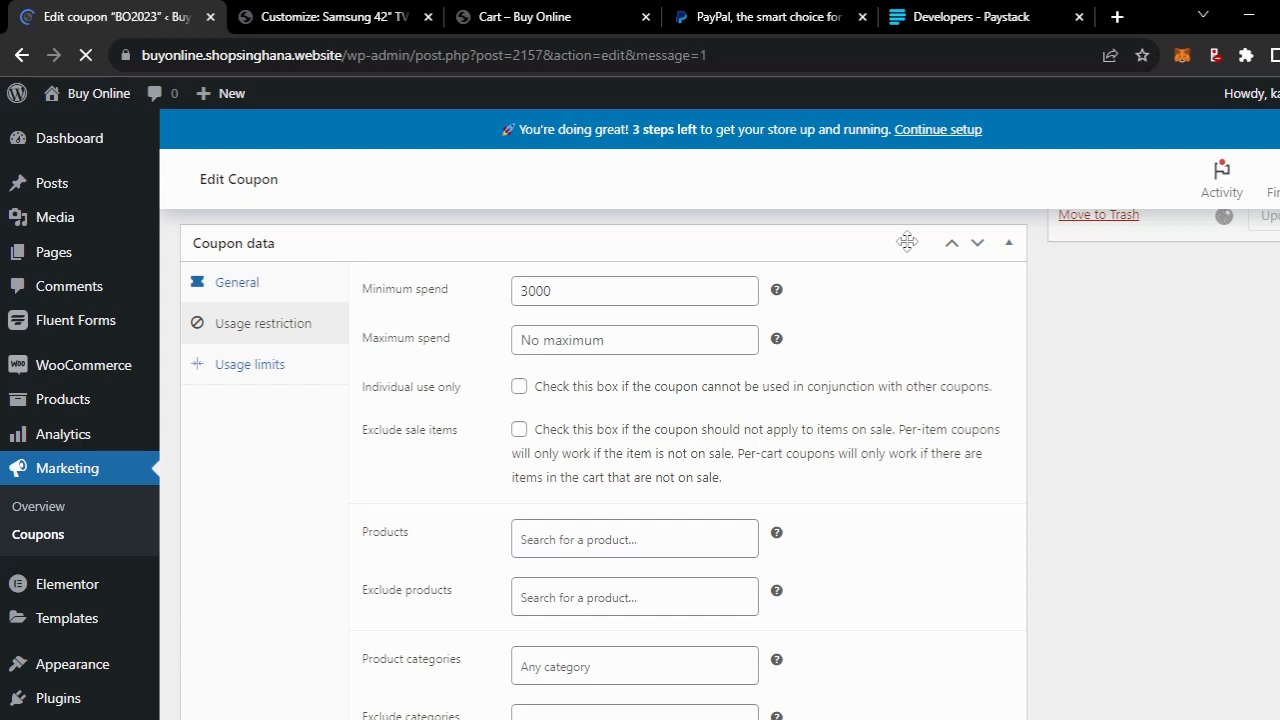
Reload the storefront's cart page and try to apply the coupon code BO2023 under the minimum spend restriction
{"action": "left_click", "coordinate": [551, 17]}
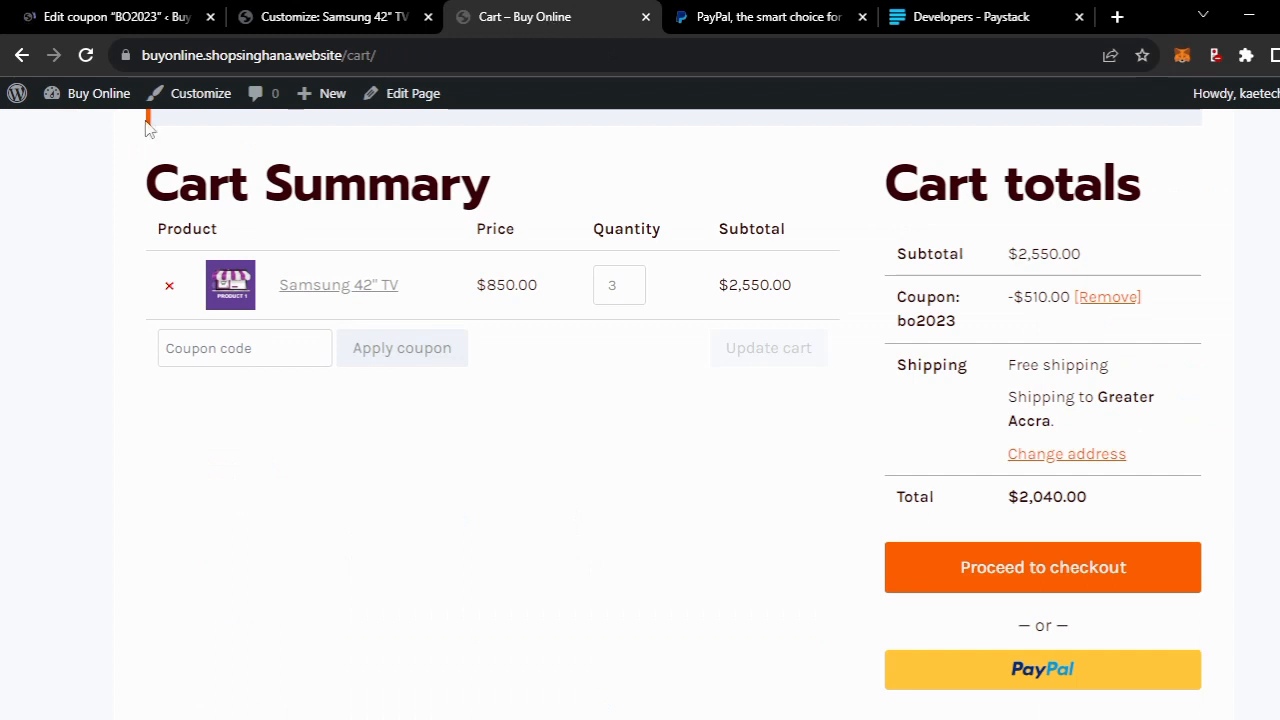
{"action": "left_click", "coordinate": [86, 55]}
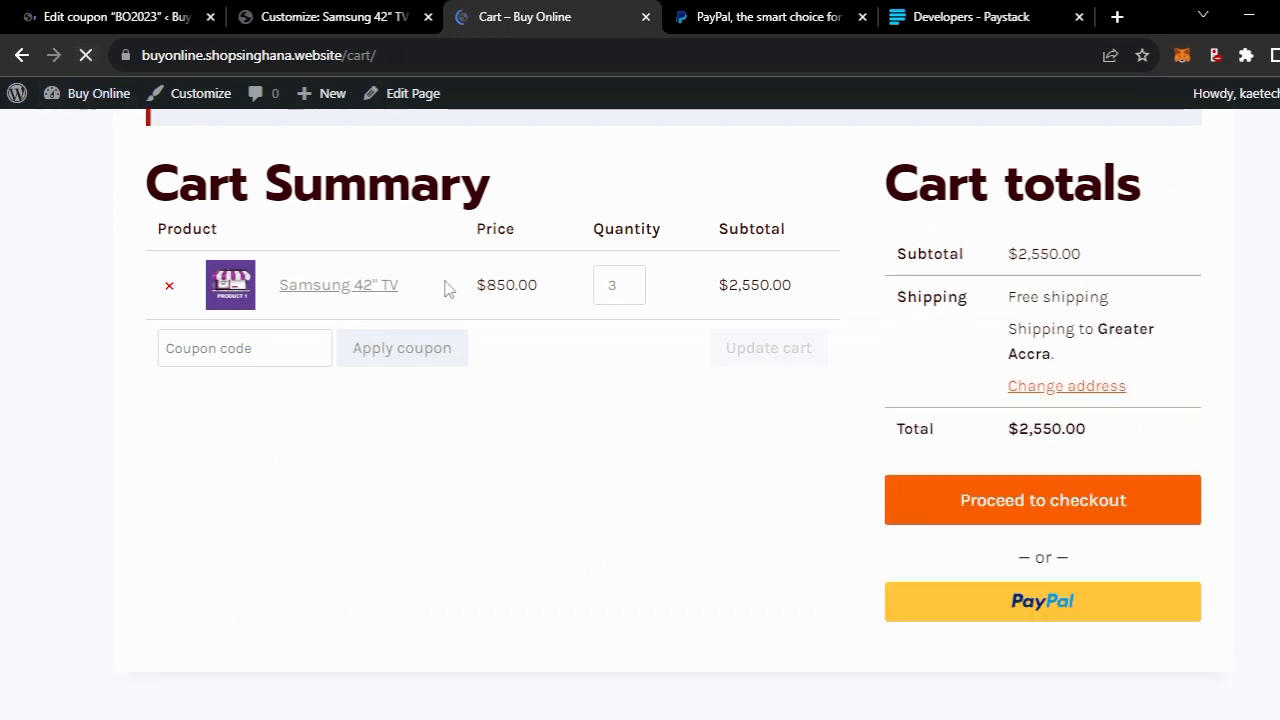
{"action": "left_click", "coordinate": [266, 351]}
{"action": "type", "text": "BO2023"}
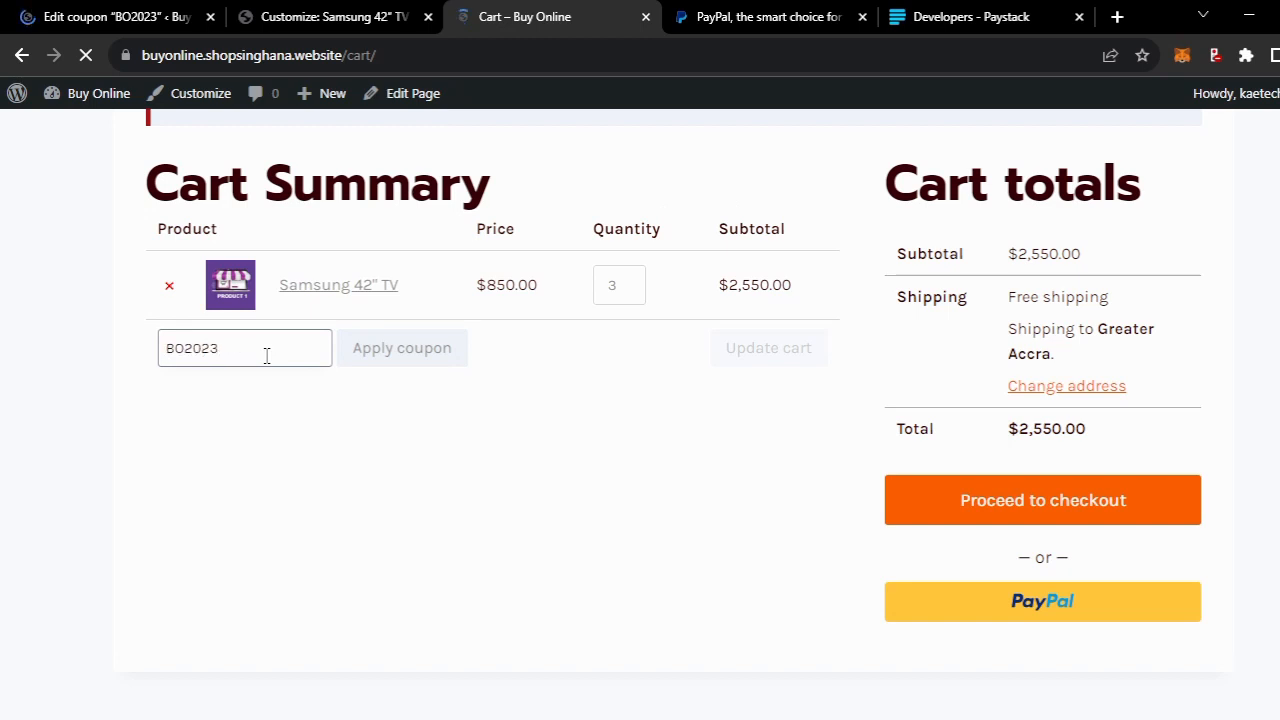
{"action": "left_click", "coordinate": [420, 358]}
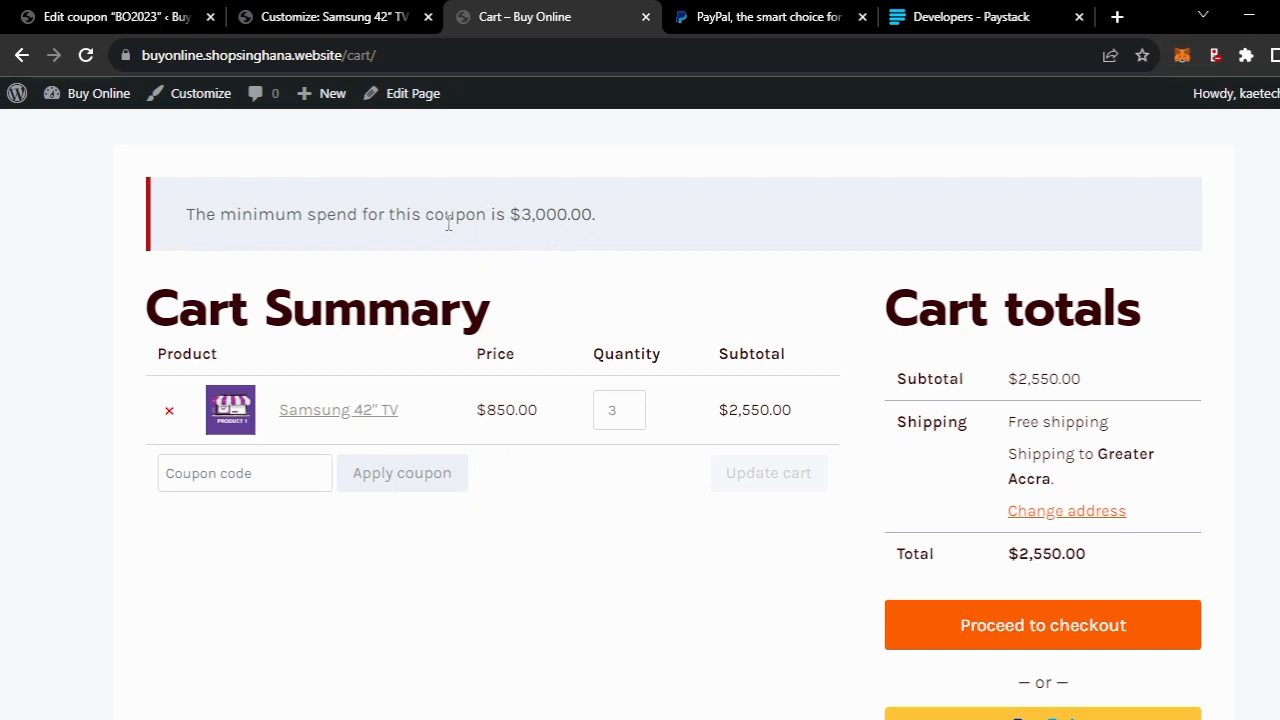
Restrict the BO2023 coupon to the product iPhone 15 (#2141) in its usage restrictions and update the coupon
{"action": "left_click", "coordinate": [103, 20]}
{"action": "scroll", "coordinate": [475, 517], "scroll_direction": "down", "scroll_amount": 3}
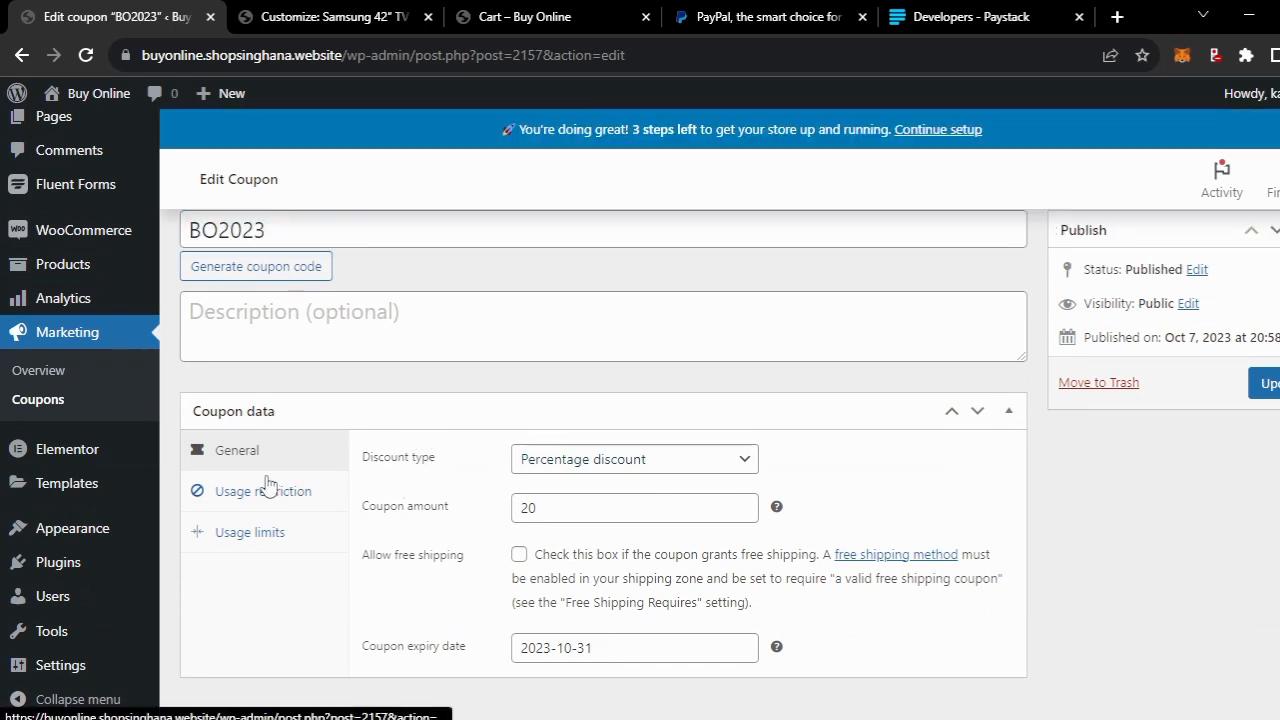
{"action": "scroll", "coordinate": [405, 505], "scroll_direction": "down", "scroll_amount": 1}
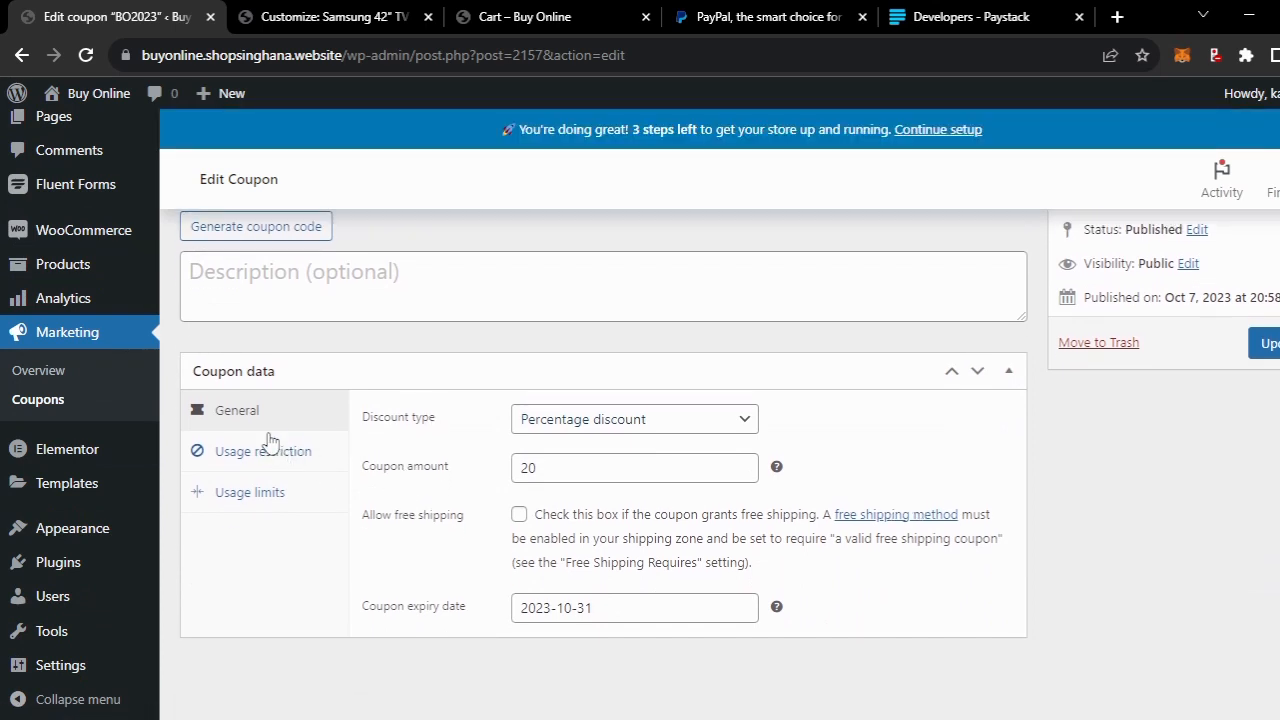
{"action": "left_click", "coordinate": [250, 459]}
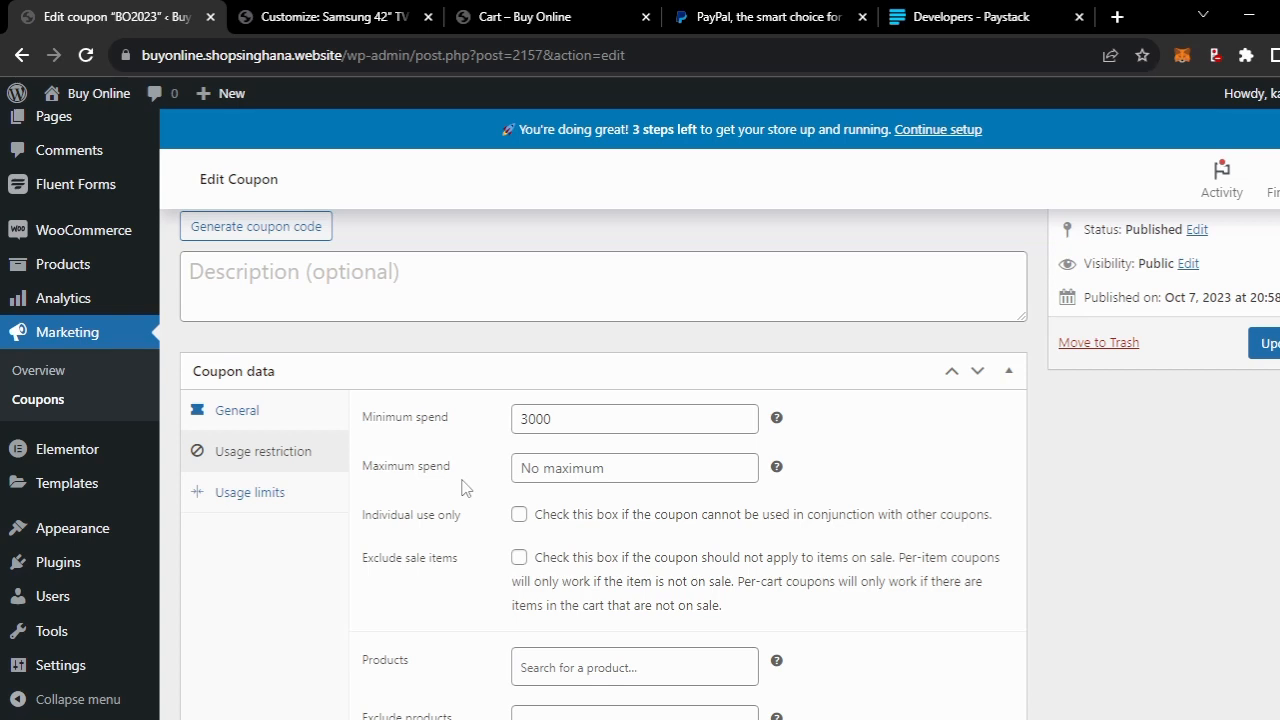
{"action": "scroll", "coordinate": [462, 487], "scroll_direction": "down", "scroll_amount": 2}
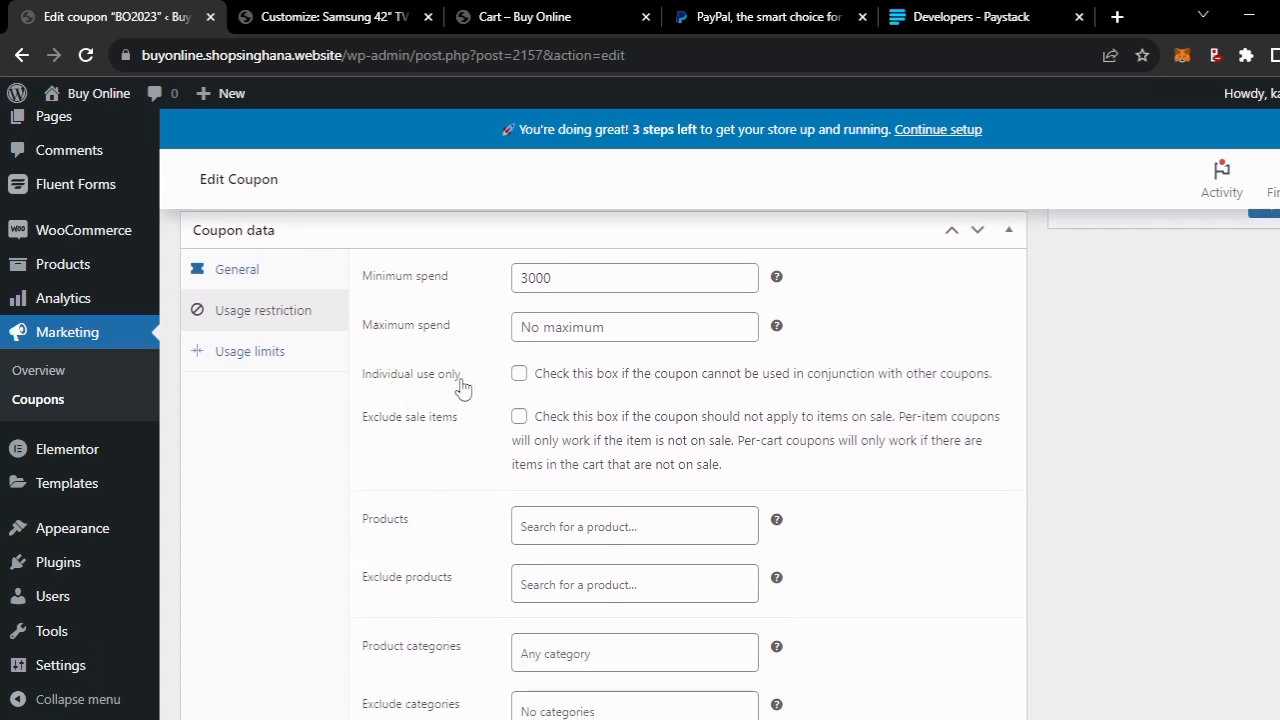
{"action": "scroll", "coordinate": [412, 493], "scroll_direction": "down", "scroll_amount": 1}
{"action": "scroll", "coordinate": [412, 493], "scroll_direction": "down", "scroll_amount": 3}
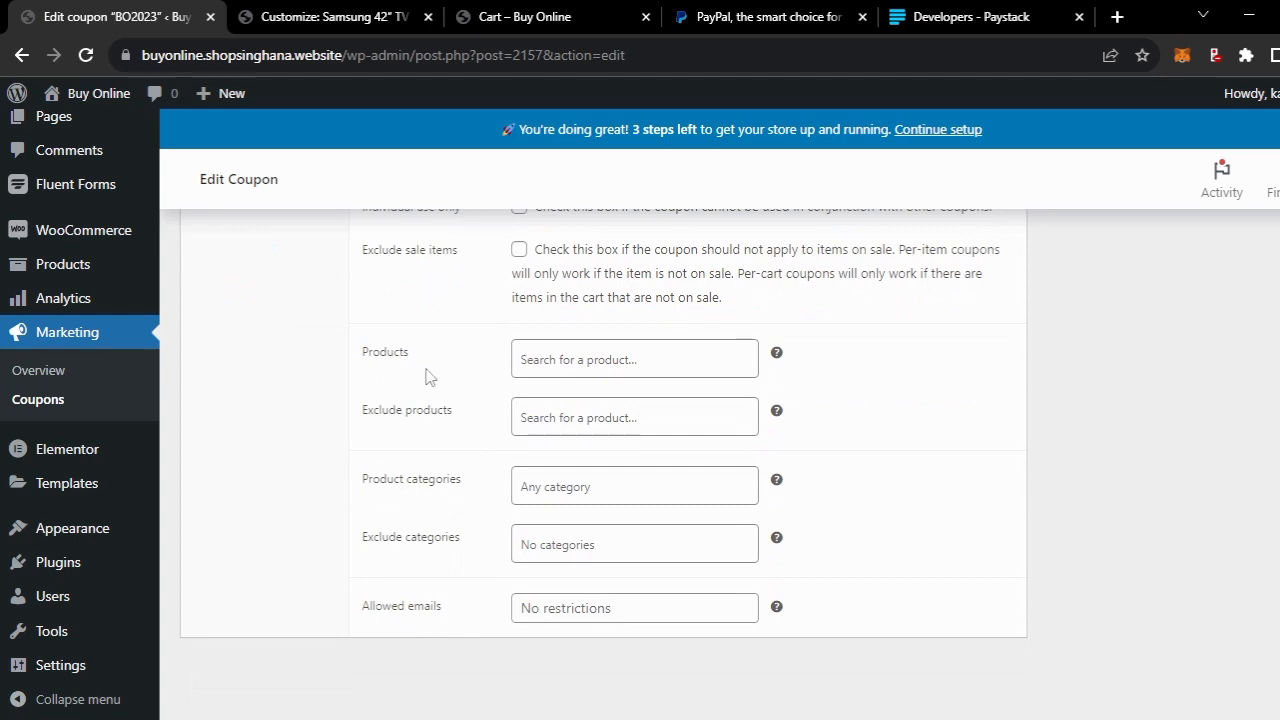
{"action": "left_click", "coordinate": [577, 367]}
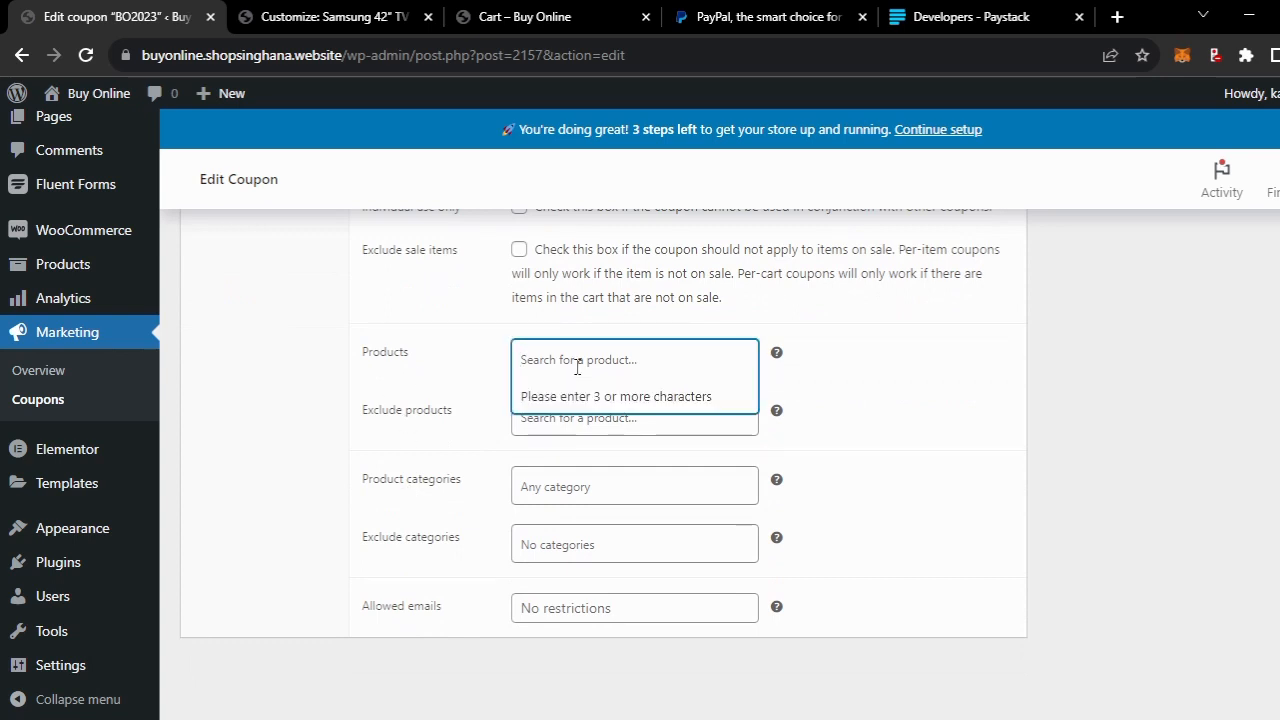
{"action": "left_click", "coordinate": [509, 18]}
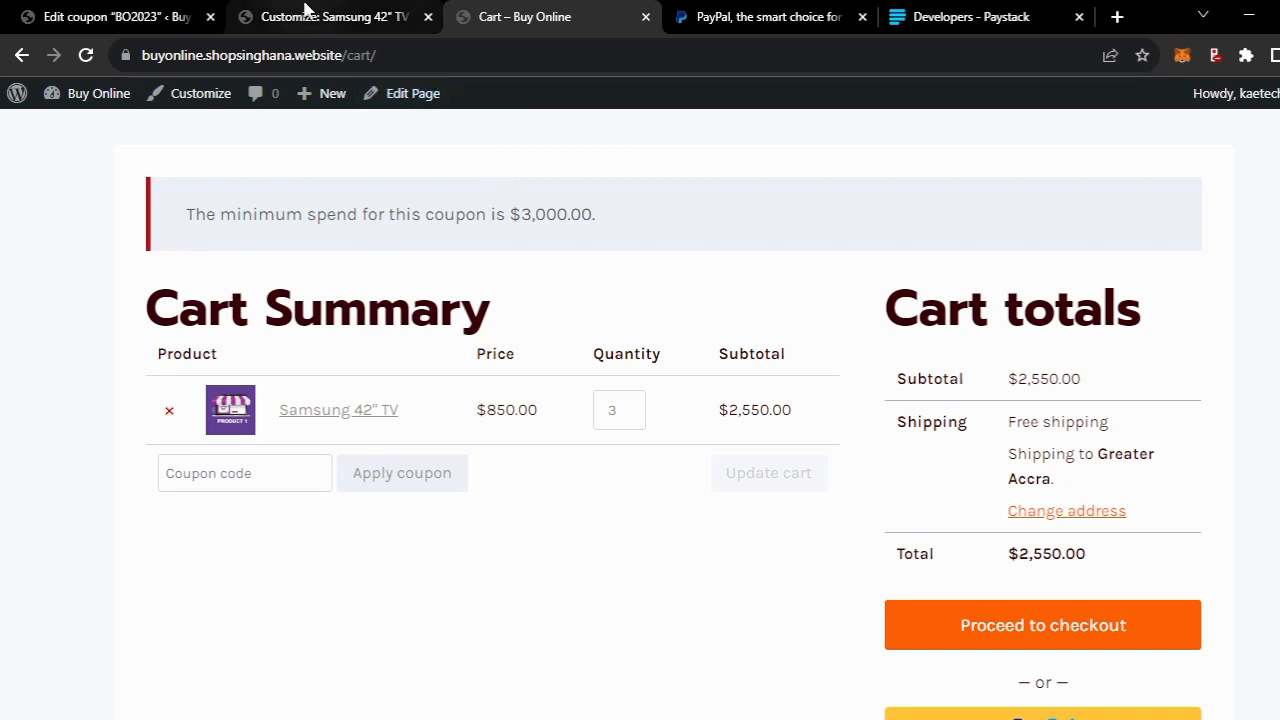
{"action": "left_click", "coordinate": [88, 16]}
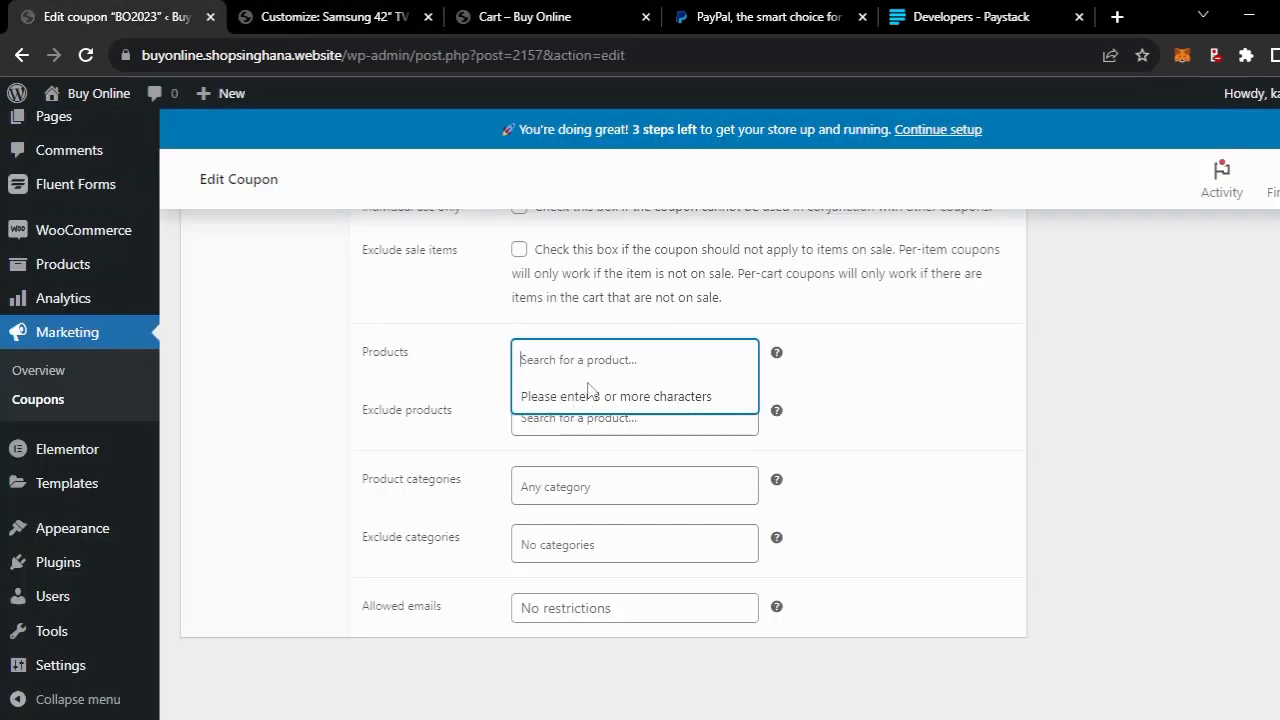
{"action": "type", "text": "iphone"}
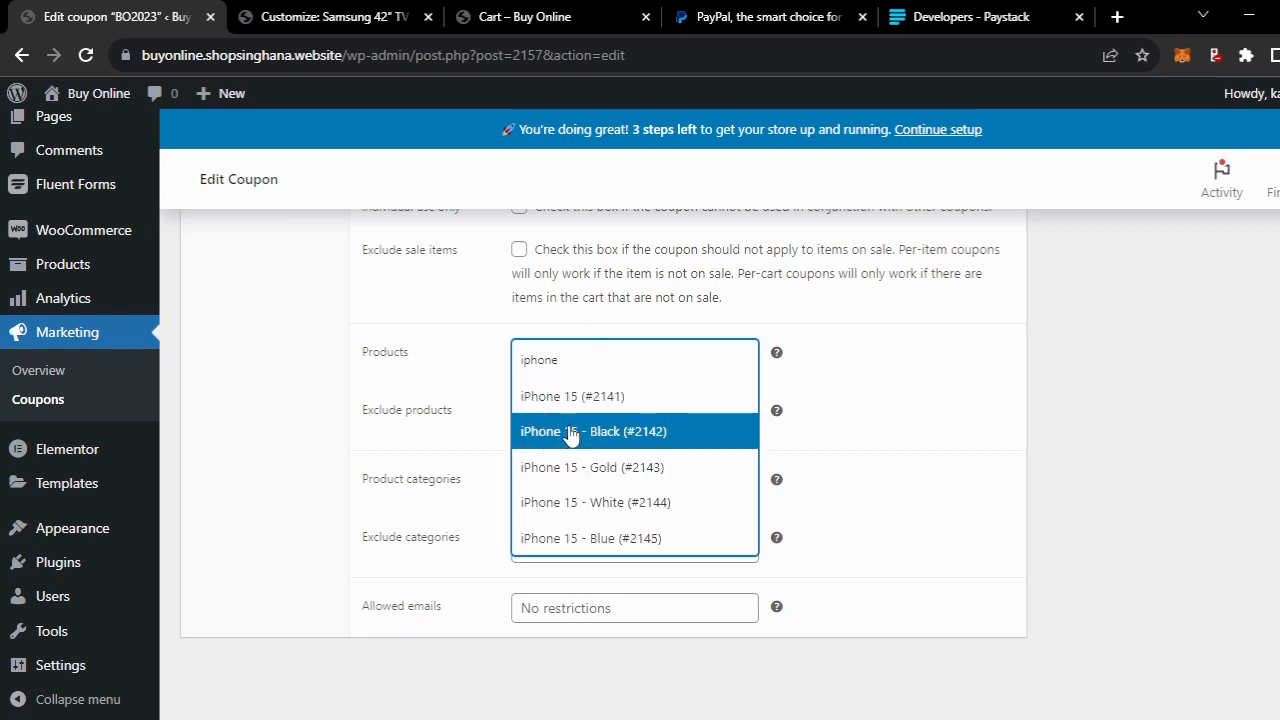
{"action": "left_click", "coordinate": [577, 399]}
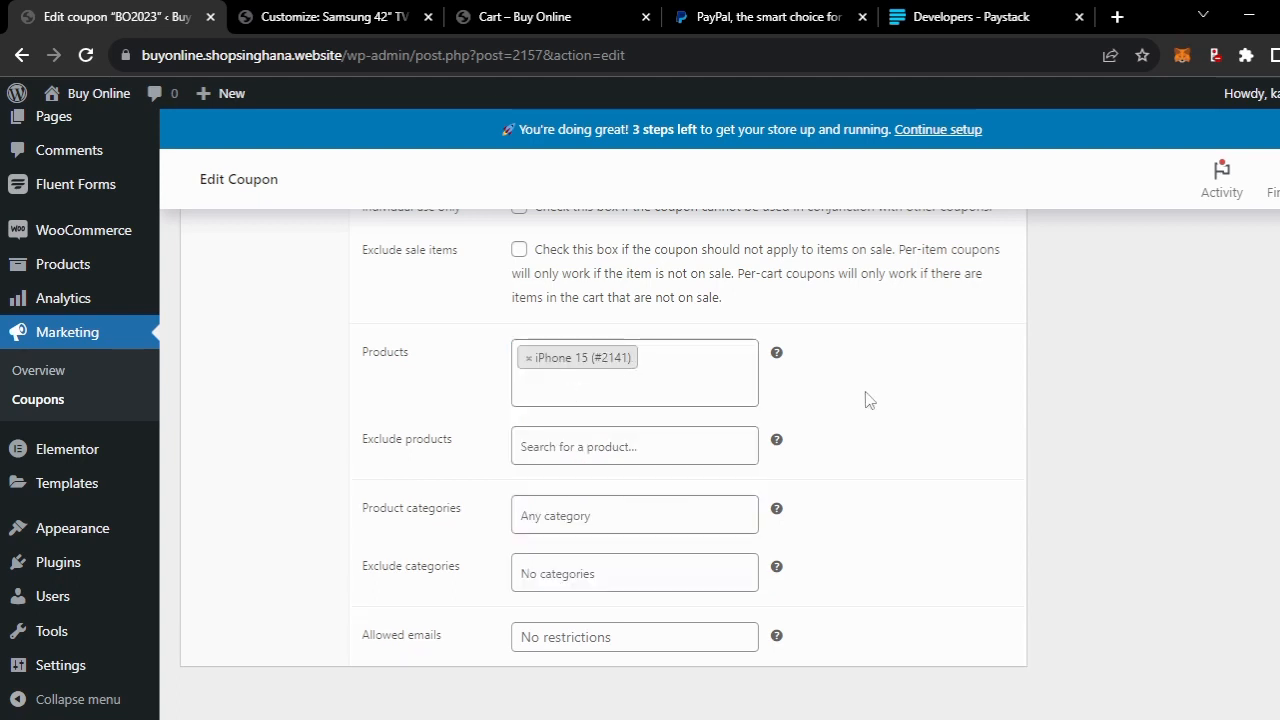
{"action": "scroll", "coordinate": [866, 399], "scroll_direction": "down", "scroll_amount": 1}
{"action": "scroll", "coordinate": [866, 399], "scroll_direction": "up", "scroll_amount": 2}
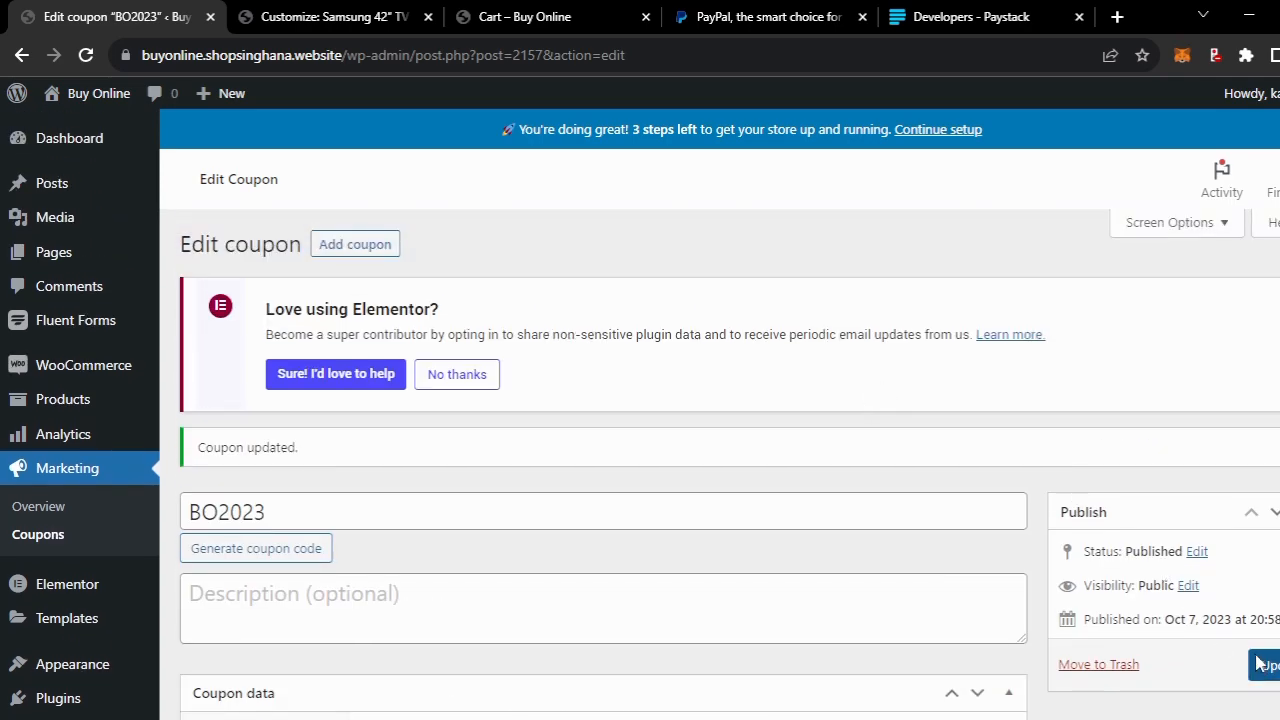
{"action": "left_click", "coordinate": [1263, 664]}
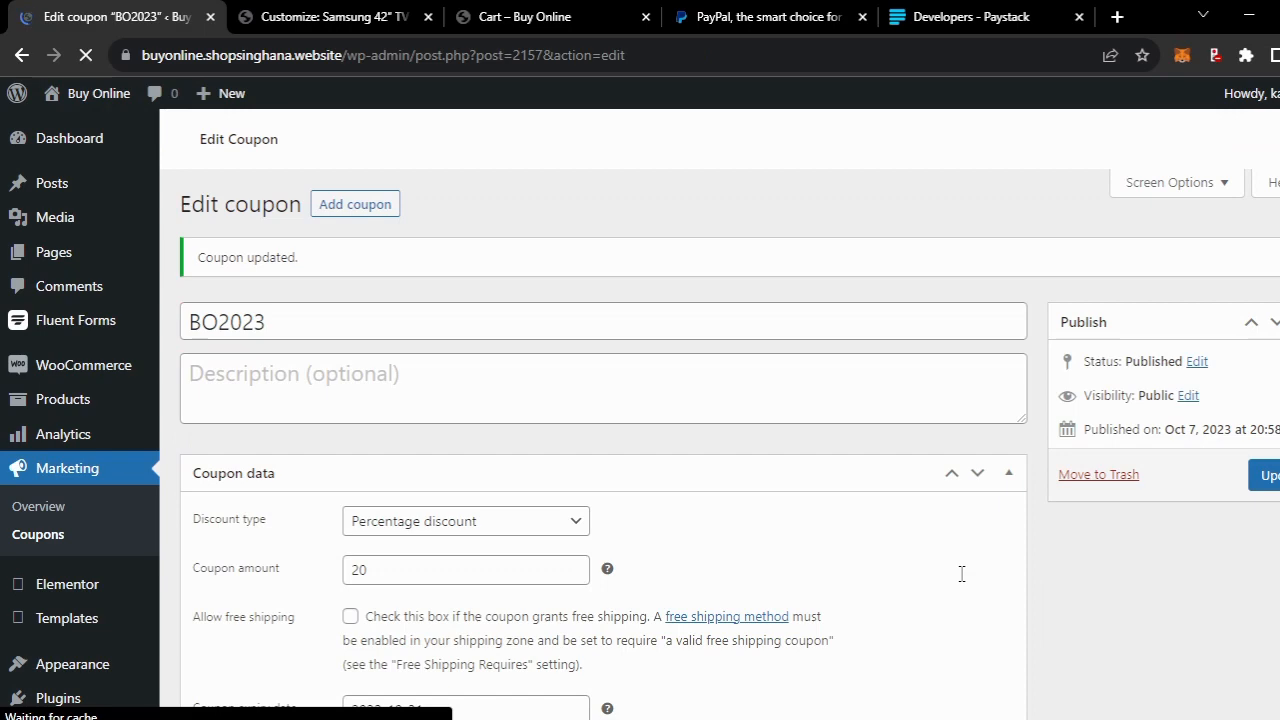
Clear the minimum spend from the BO2023 coupon's usage restrictions and update the coupon
{"action": "scroll", "coordinate": [961, 574], "scroll_direction": "down", "scroll_amount": 4}
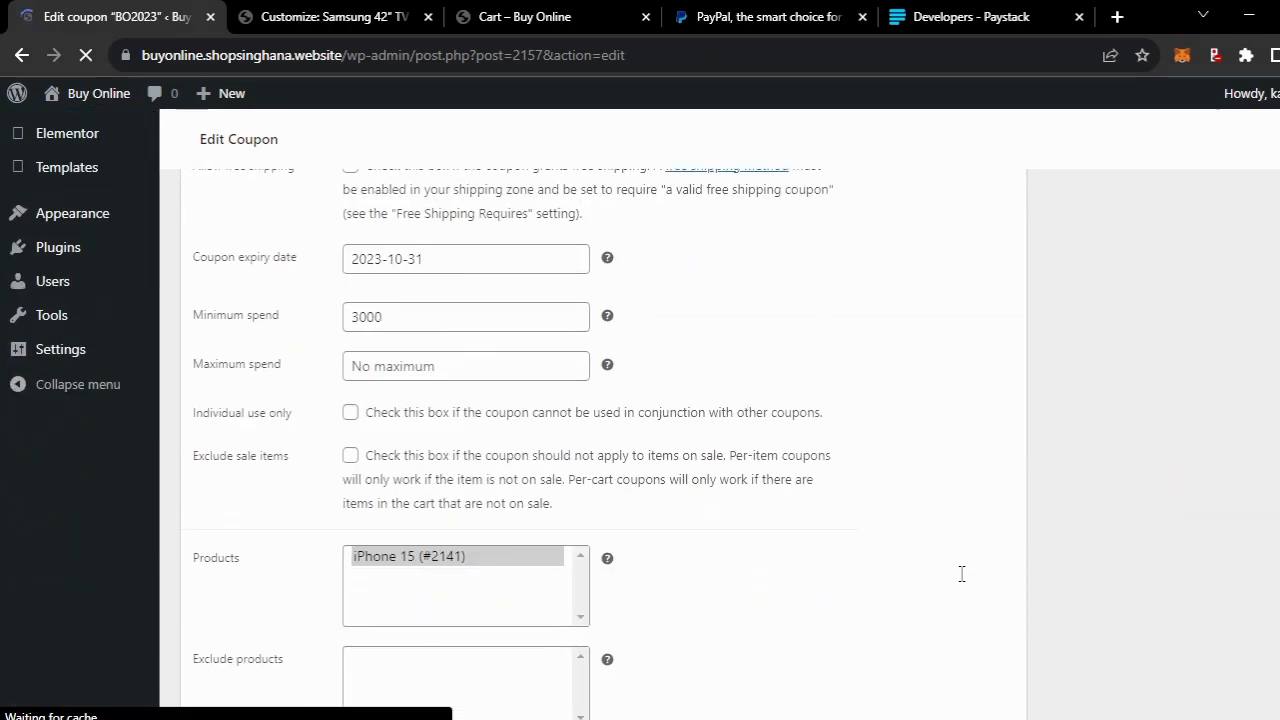
{"action": "scroll", "coordinate": [961, 574], "scroll_direction": "up", "scroll_amount": 1}
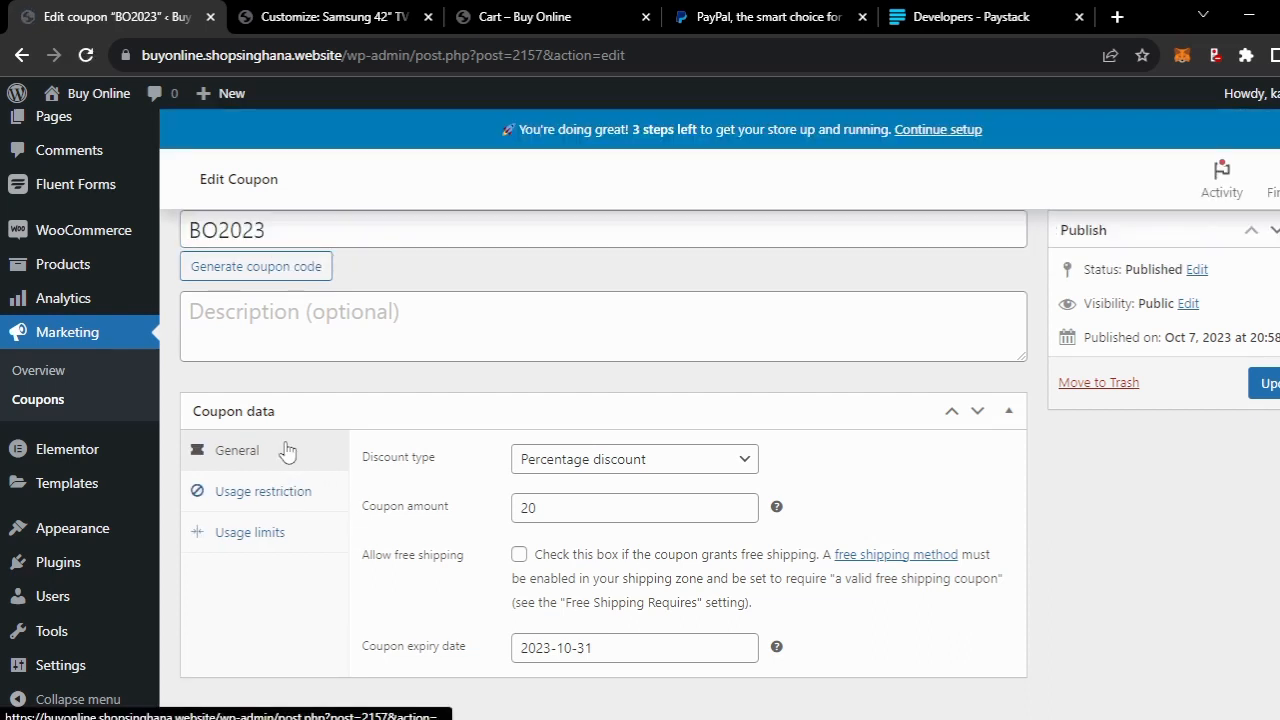
{"action": "left_click", "coordinate": [290, 495]}
{"action": "left_click_drag", "start_coordinate": [570, 455], "coordinate": [482, 460]}
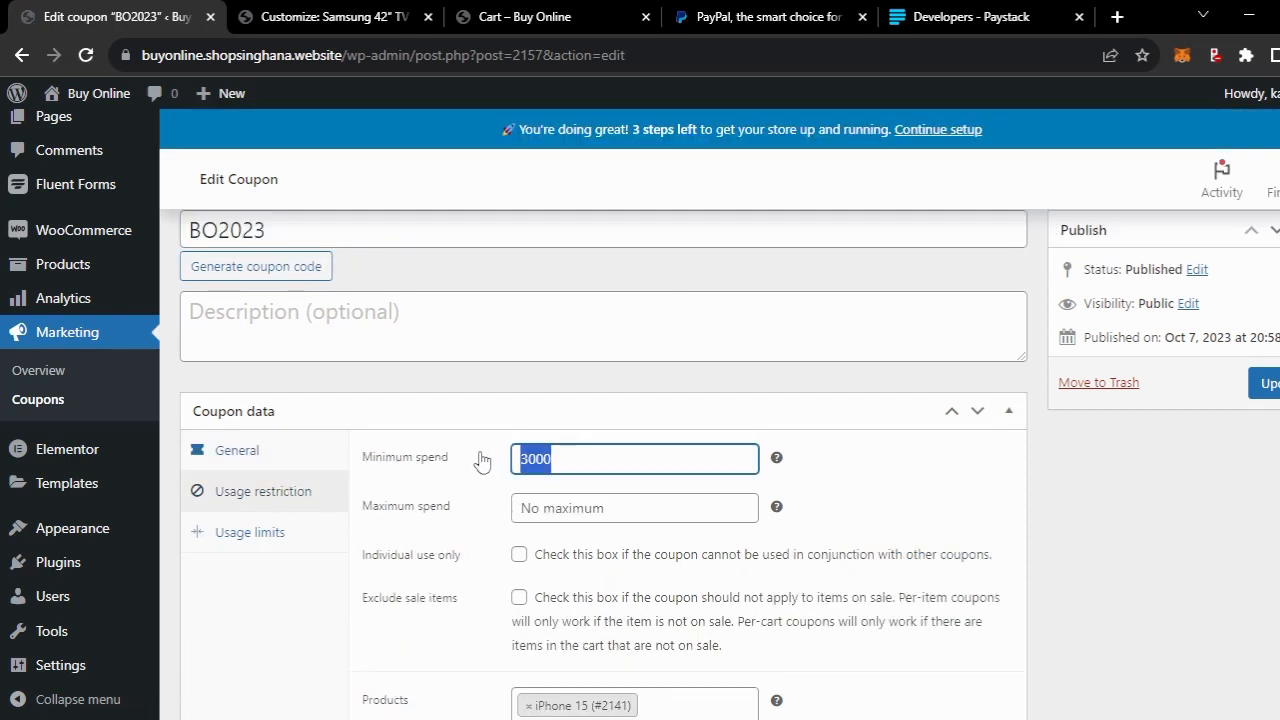
{"action": "key", "text": "BackSpace"}
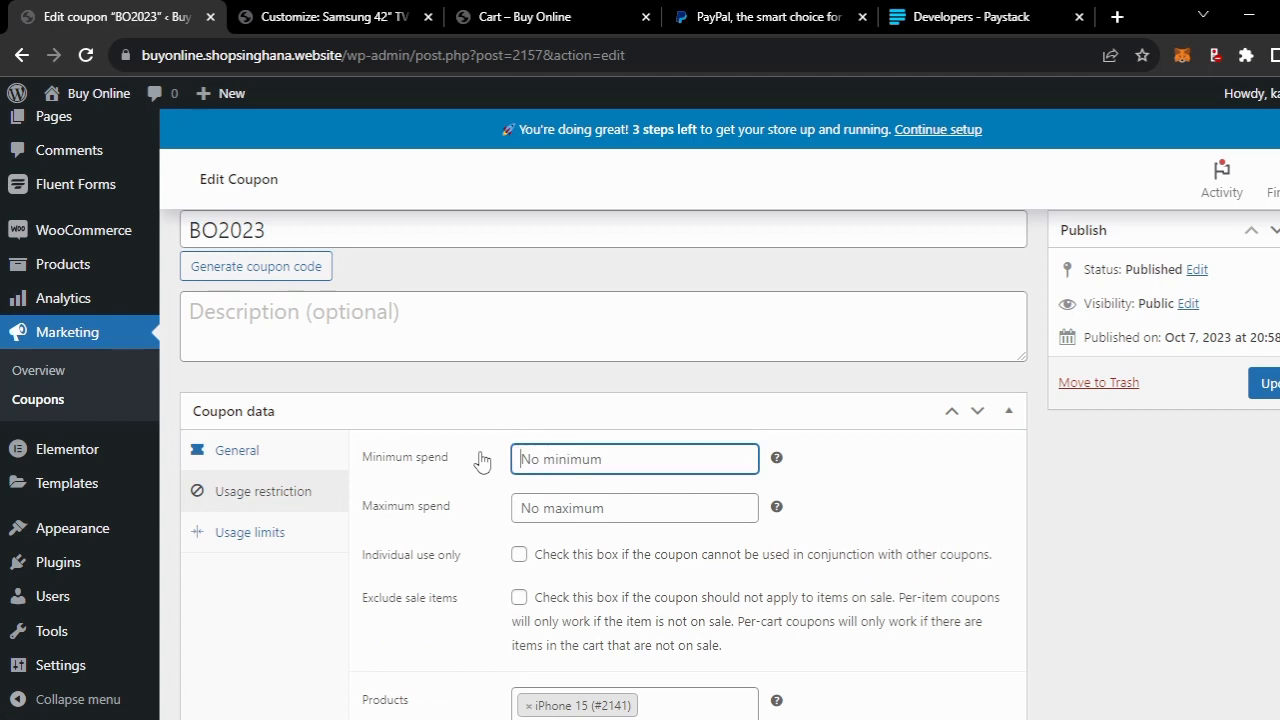
{"action": "left_click", "coordinate": [1265, 383]}
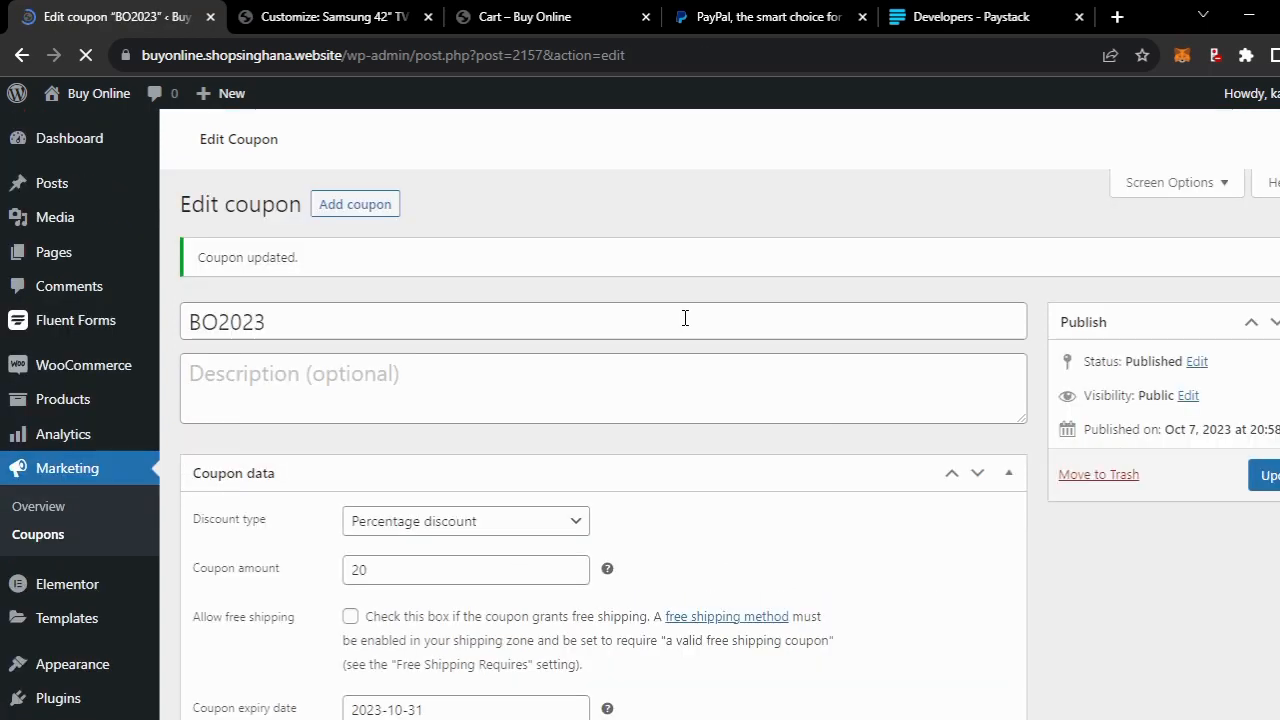
Reload the cart containing the Samsung 42" TV and try the coupon code BO2023 against the product restriction
{"action": "left_click", "coordinate": [535, 18]}
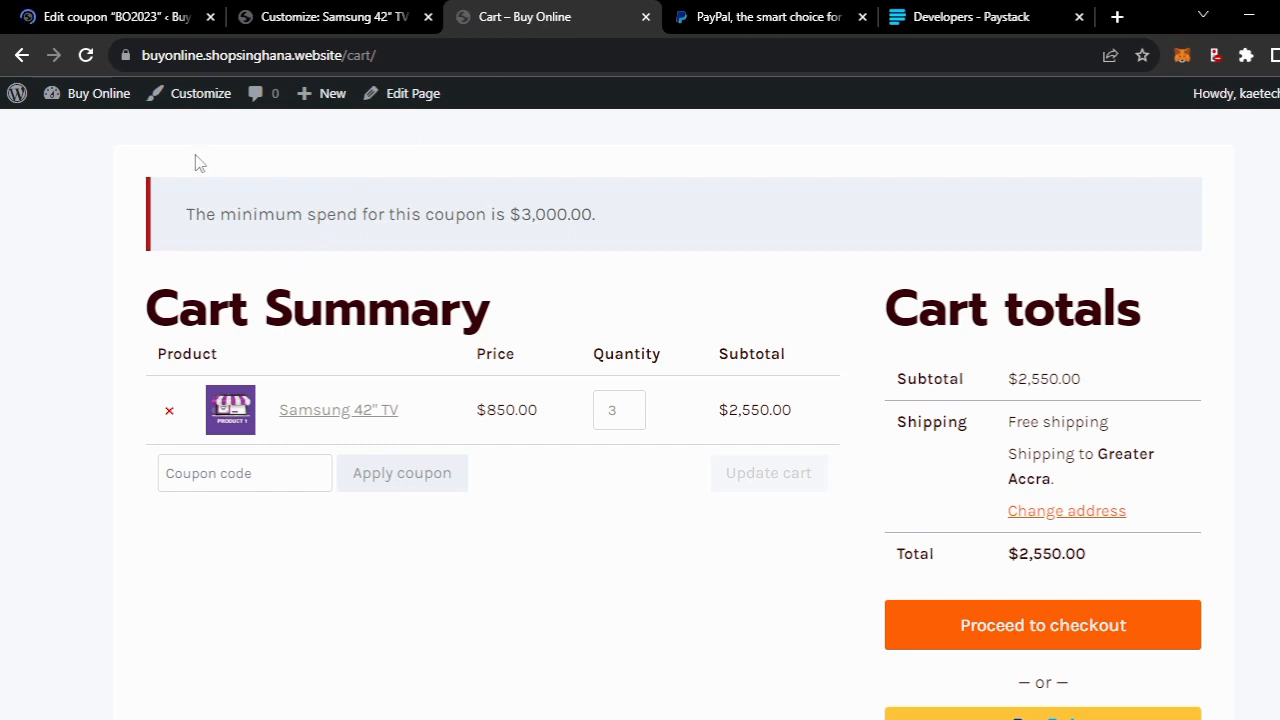
{"action": "left_click", "coordinate": [86, 55]}
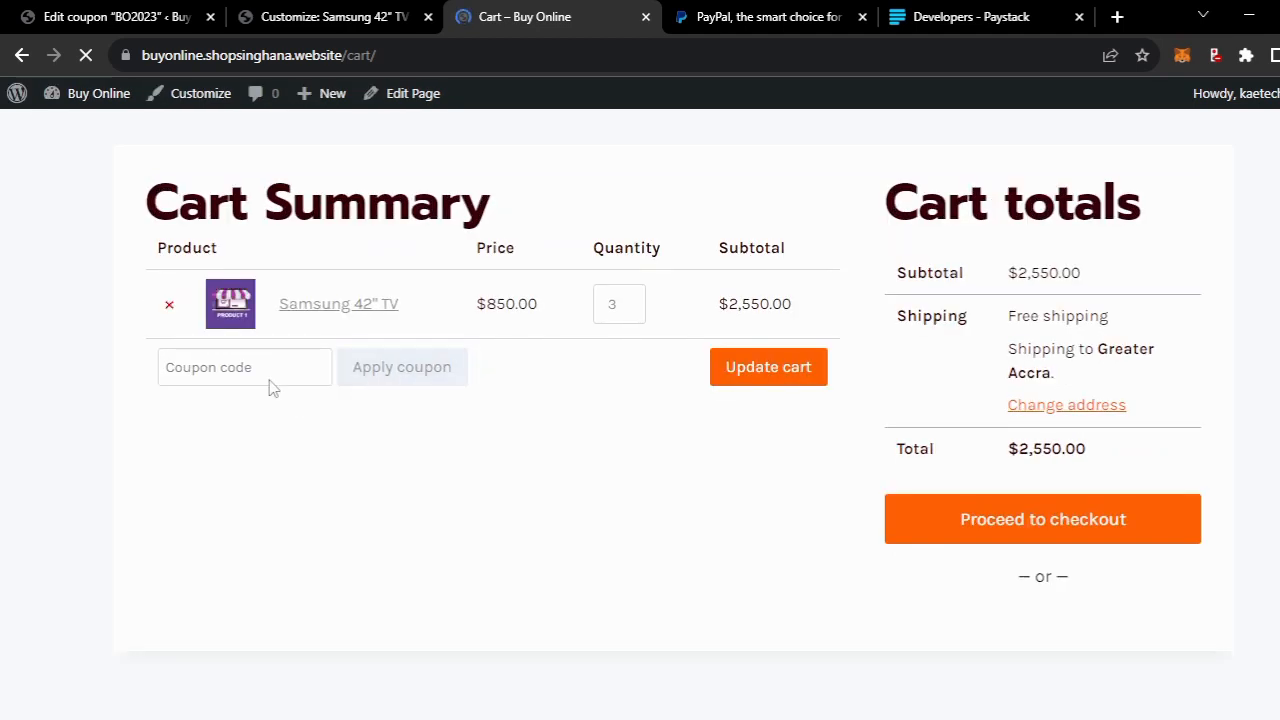
{"action": "left_click", "coordinate": [273, 365]}
{"action": "type", "text": "BO2023"}
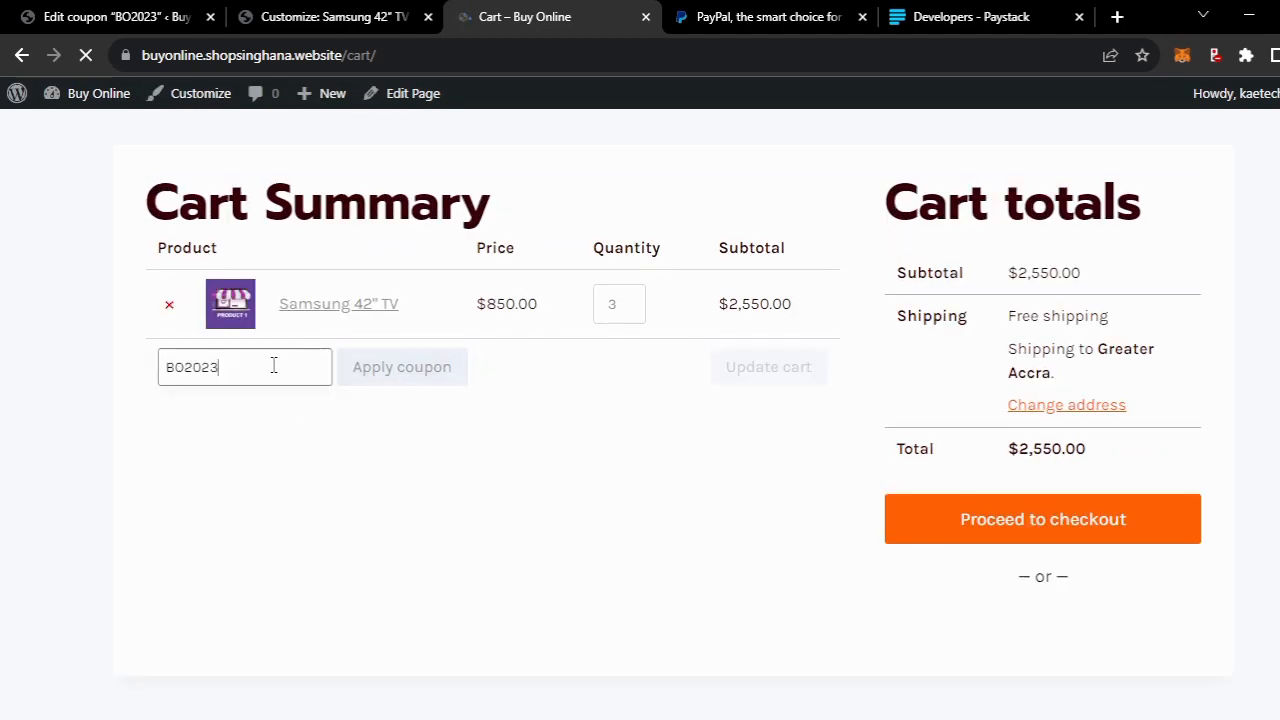
{"action": "left_click", "coordinate": [397, 370]}
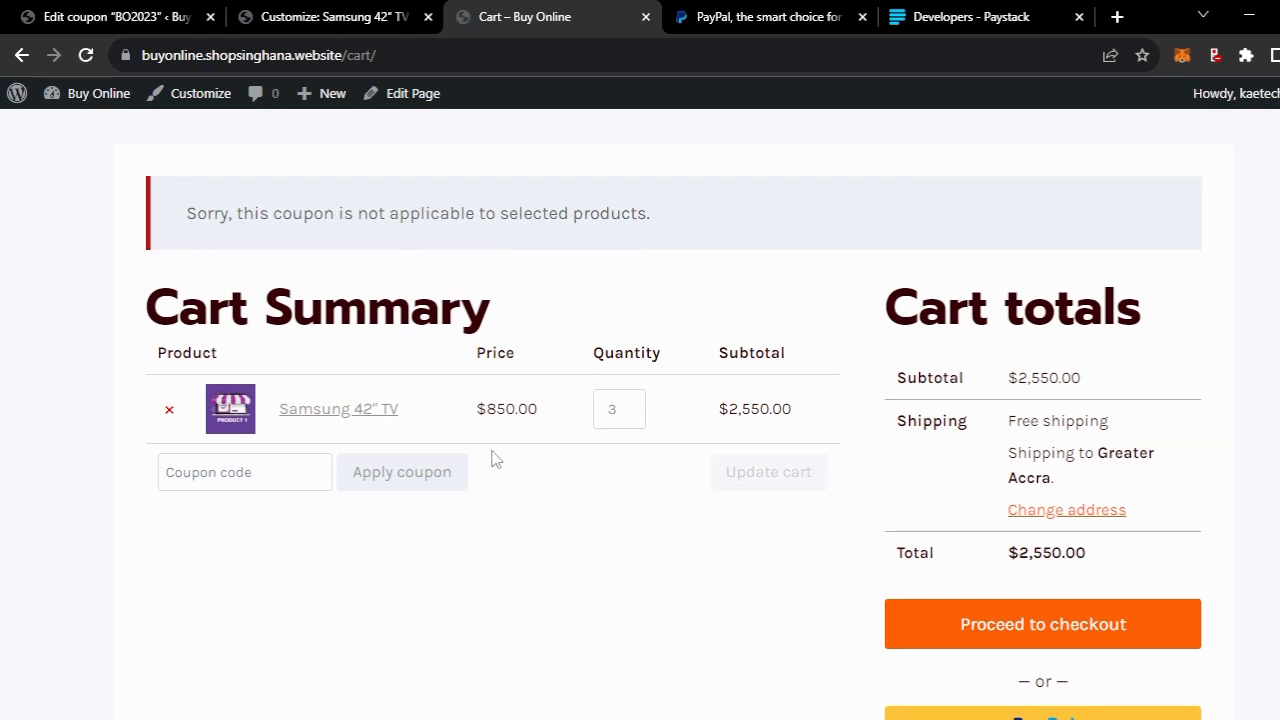
Open the iPhone 15 product page from the storefront's shop page
{"action": "scroll", "coordinate": [508, 461], "scroll_direction": "up", "scroll_amount": 3}
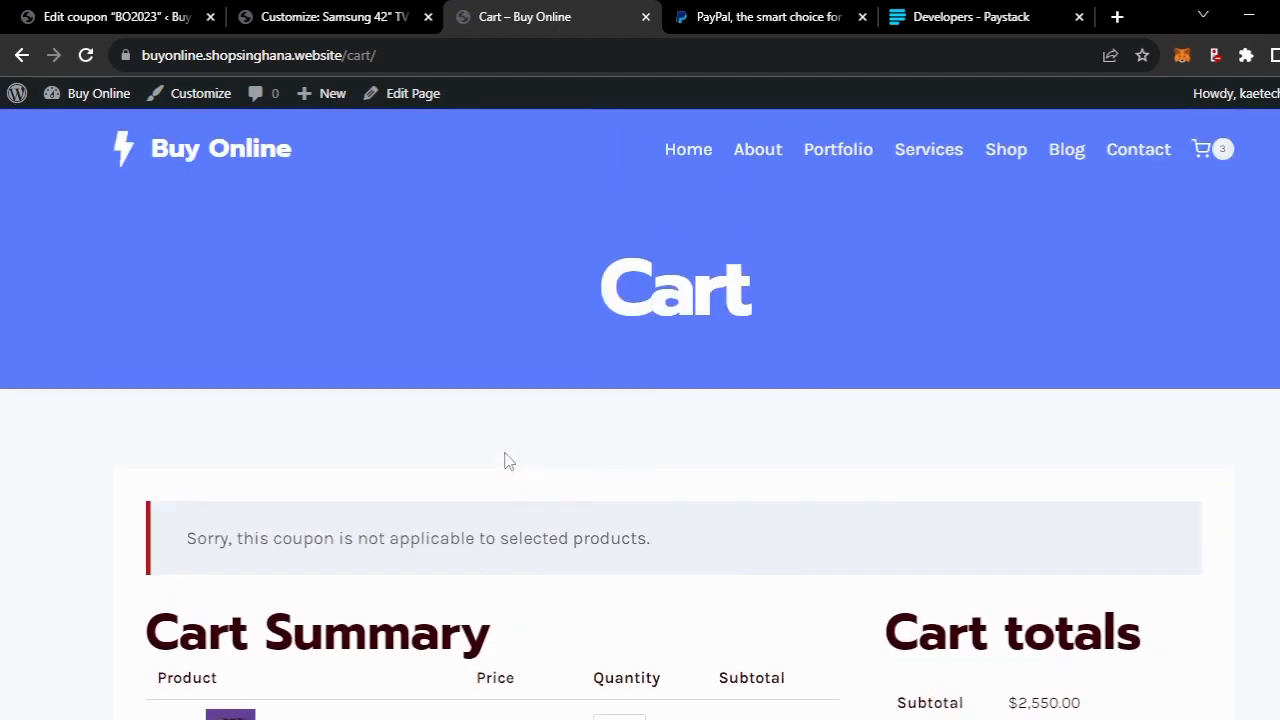
{"action": "left_click", "coordinate": [1007, 151]}
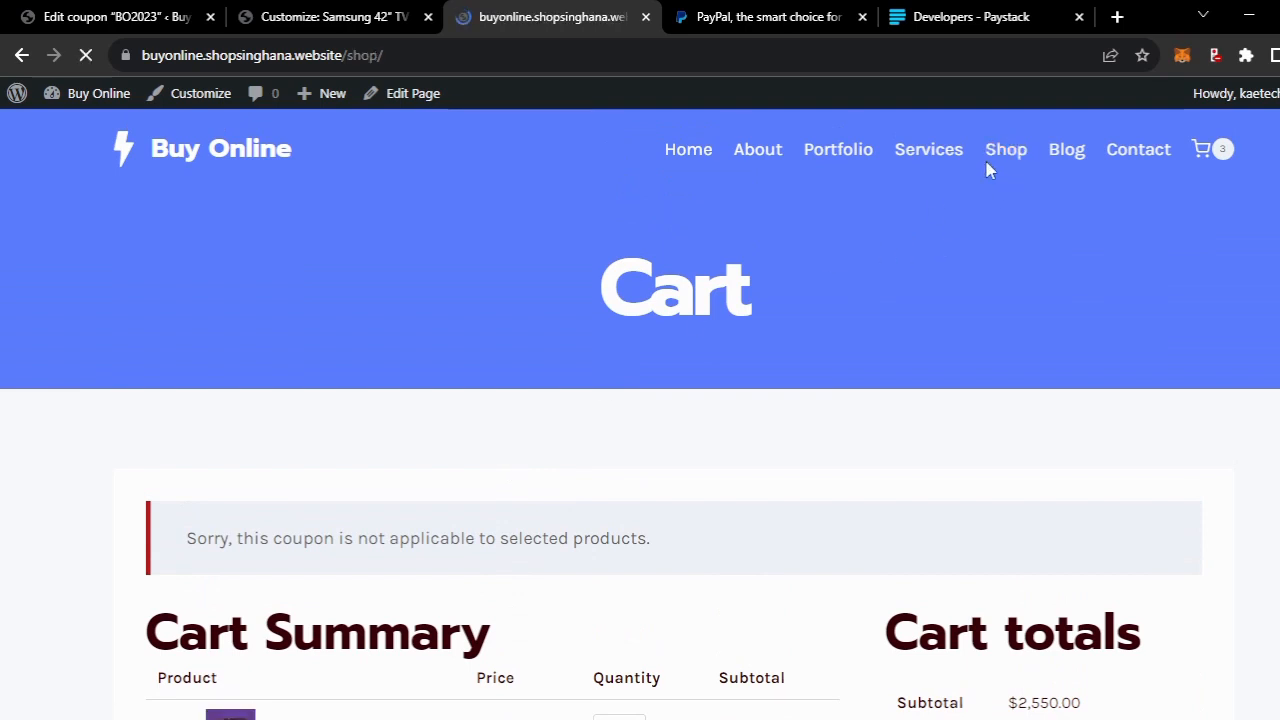
{"action": "scroll", "coordinate": [877, 274], "scroll_direction": "down", "scroll_amount": 9}
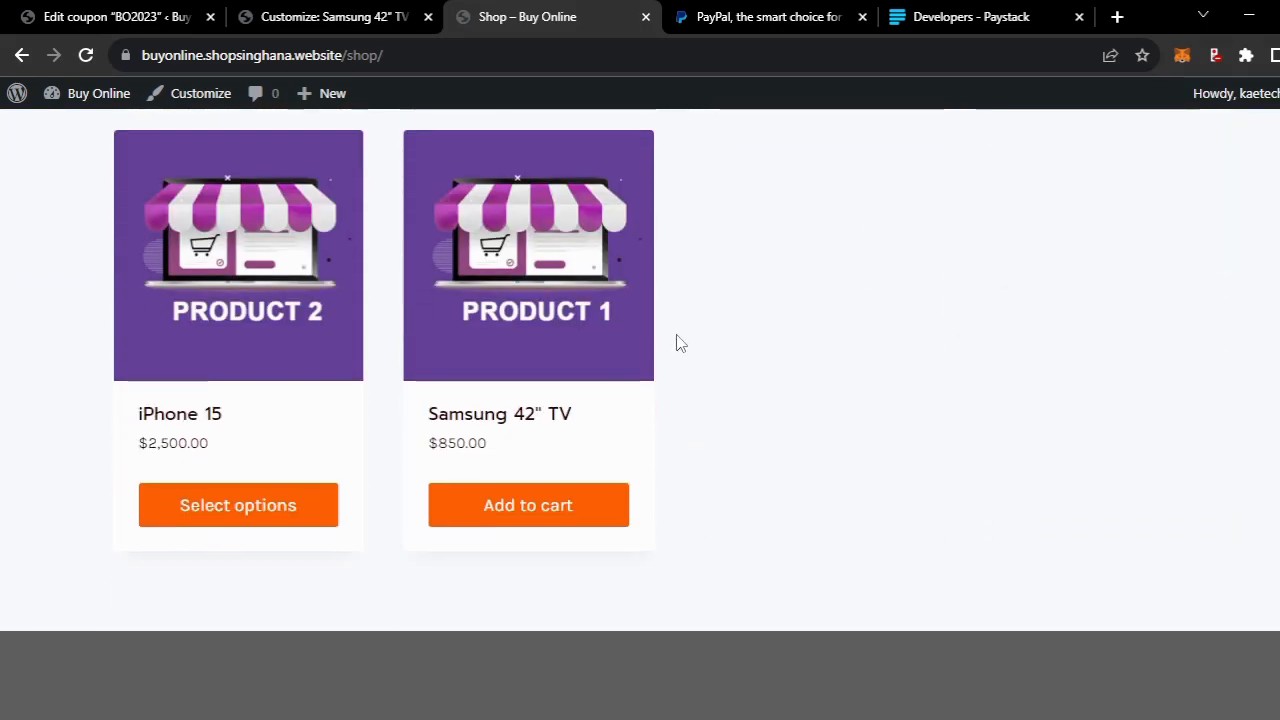
{"action": "left_click", "coordinate": [263, 503]}
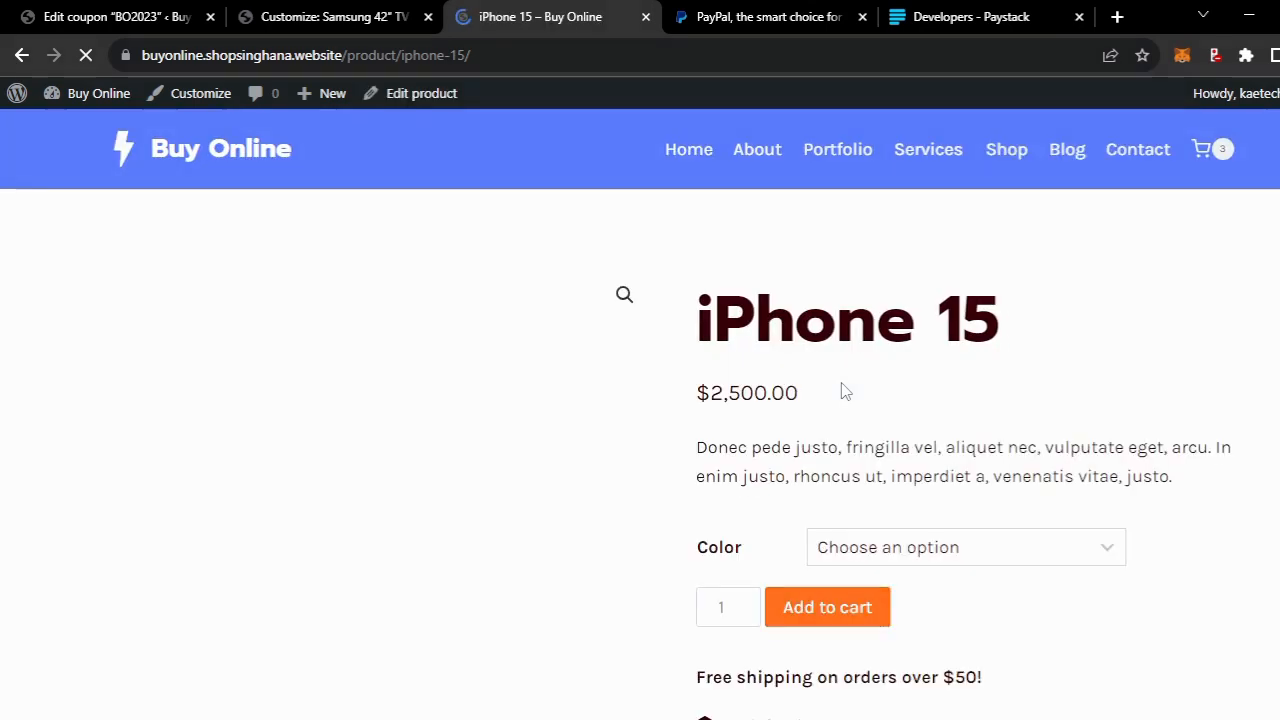
Choose the color Black for the iPhone 15 and add one to the cart
{"action": "scroll", "coordinate": [845, 392], "scroll_direction": "down", "scroll_amount": 3}
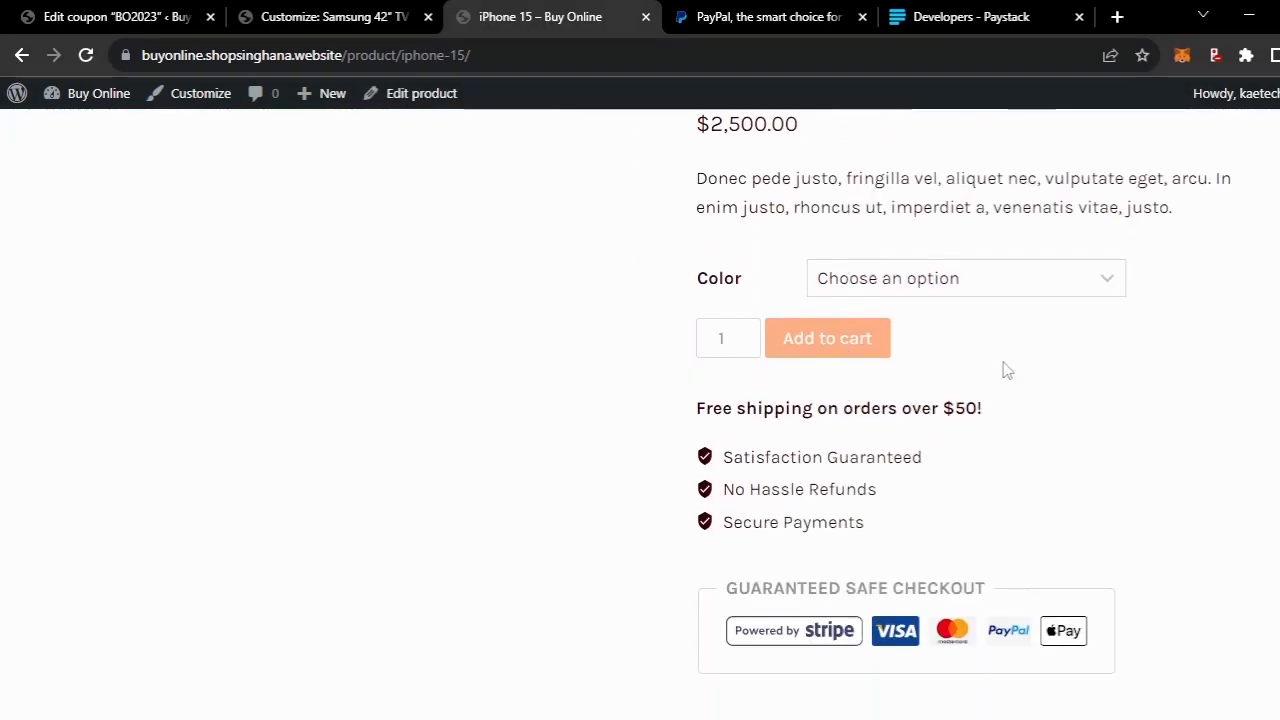
{"action": "scroll", "coordinate": [1007, 371], "scroll_direction": "up", "scroll_amount": 2}
{"action": "scroll", "coordinate": [1007, 371], "scroll_direction": "down", "scroll_amount": 1}
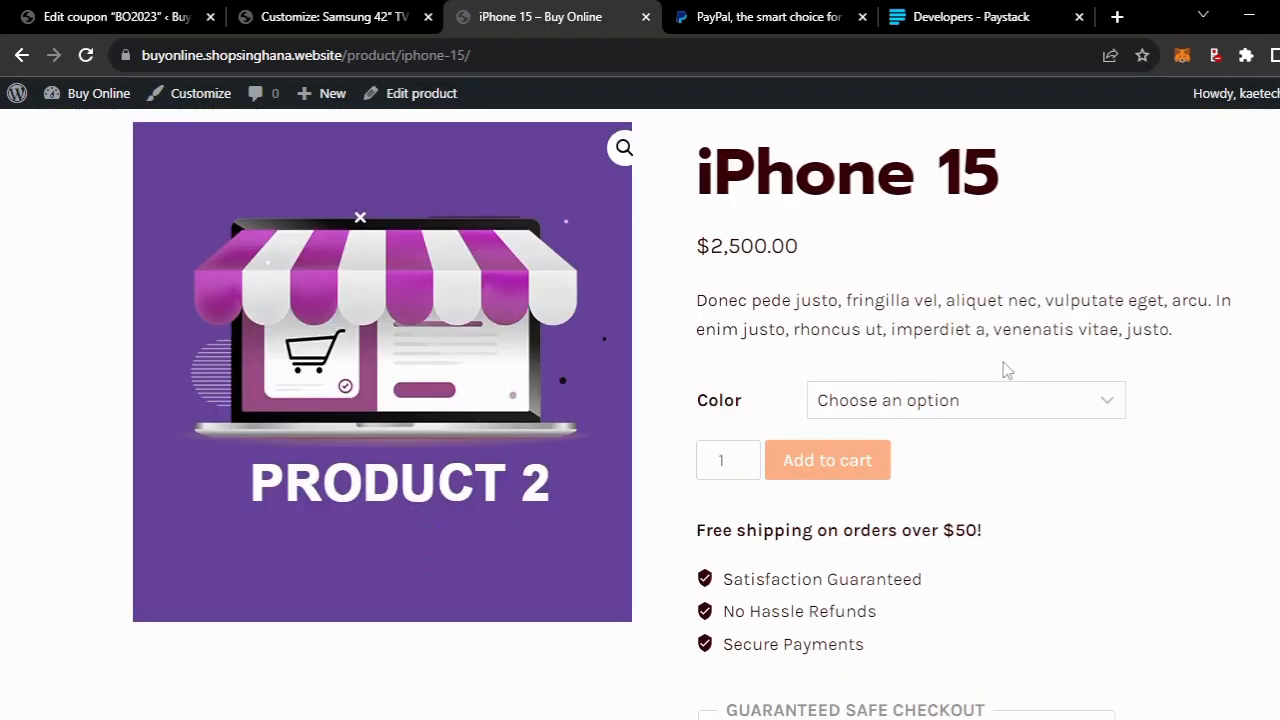
{"action": "scroll", "coordinate": [990, 360], "scroll_direction": "down", "scroll_amount": 1}
{"action": "left_click", "coordinate": [975, 310]}
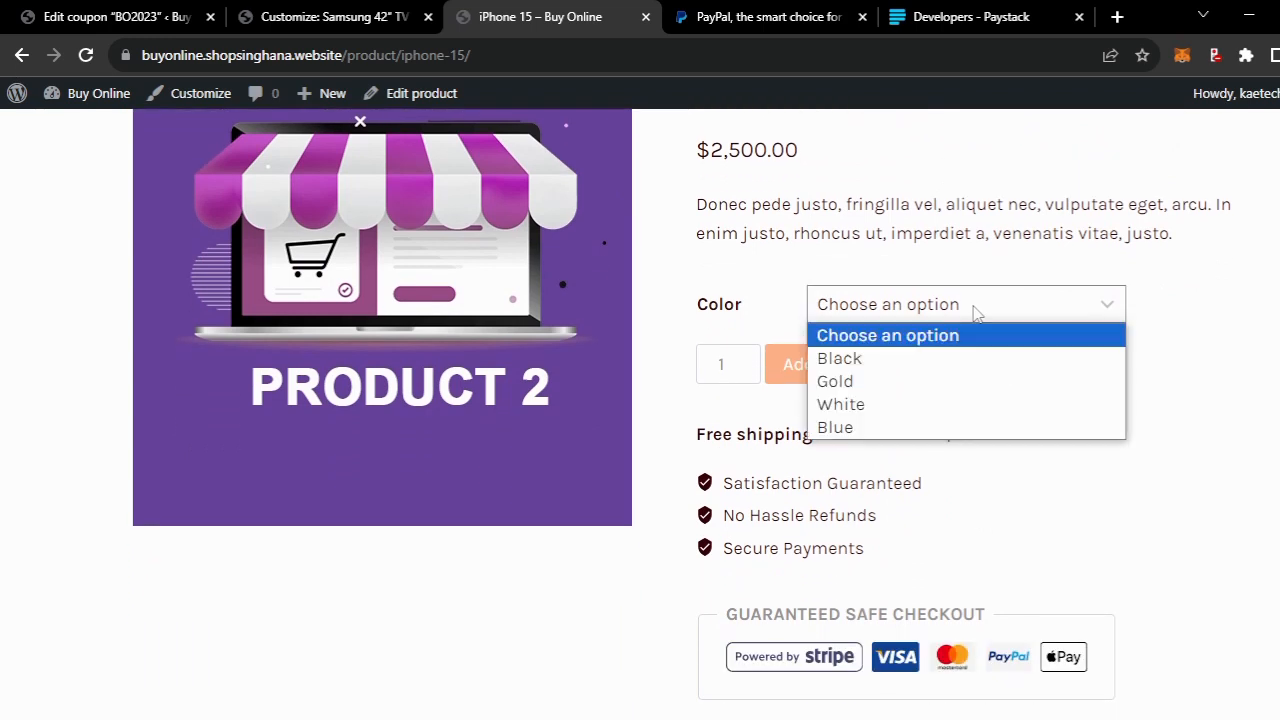
{"action": "left_click", "coordinate": [922, 358]}
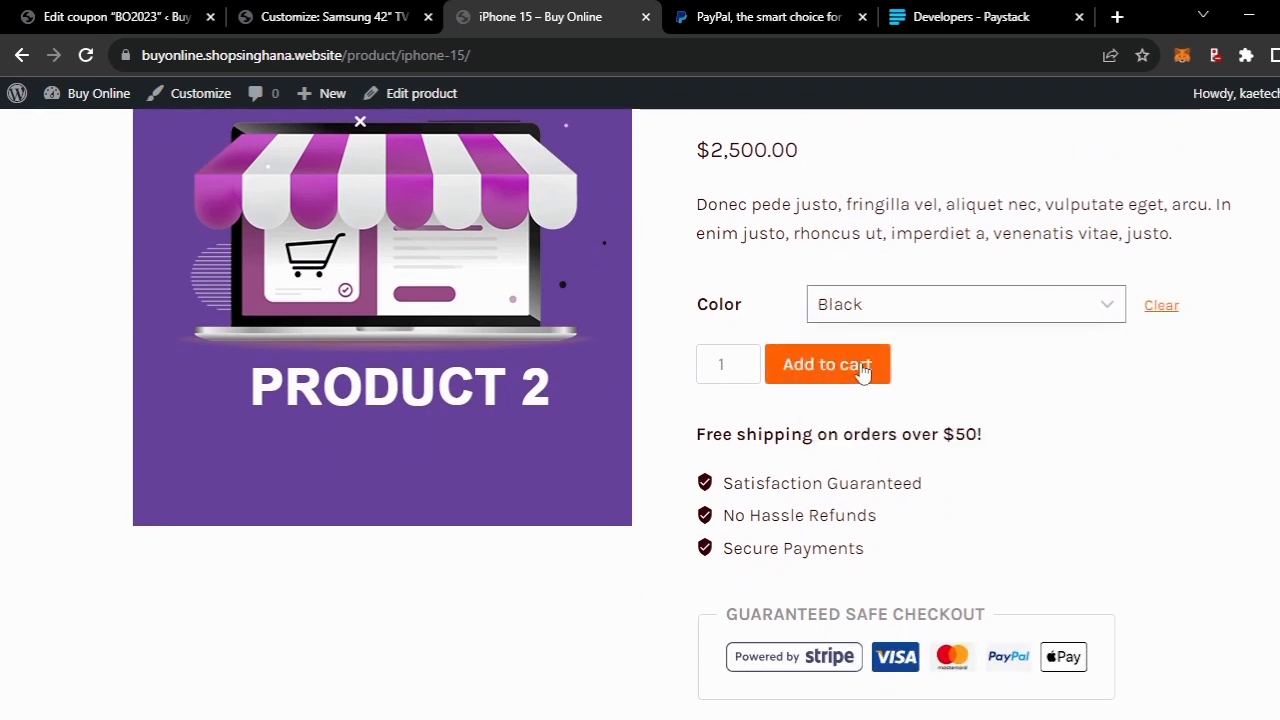
{"action": "left_click", "coordinate": [836, 366]}
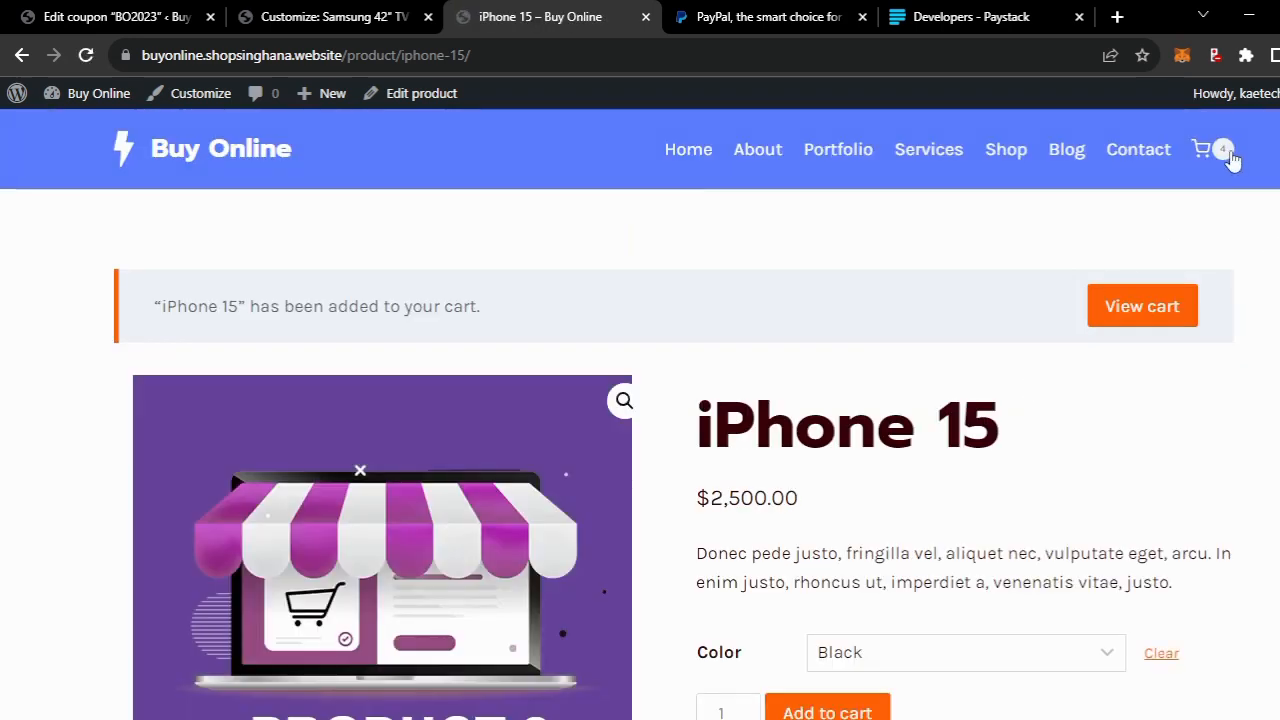
View the cart and apply the coupon code BO2023 with the iPhone 15 included
{"action": "left_click", "coordinate": [1155, 301]}
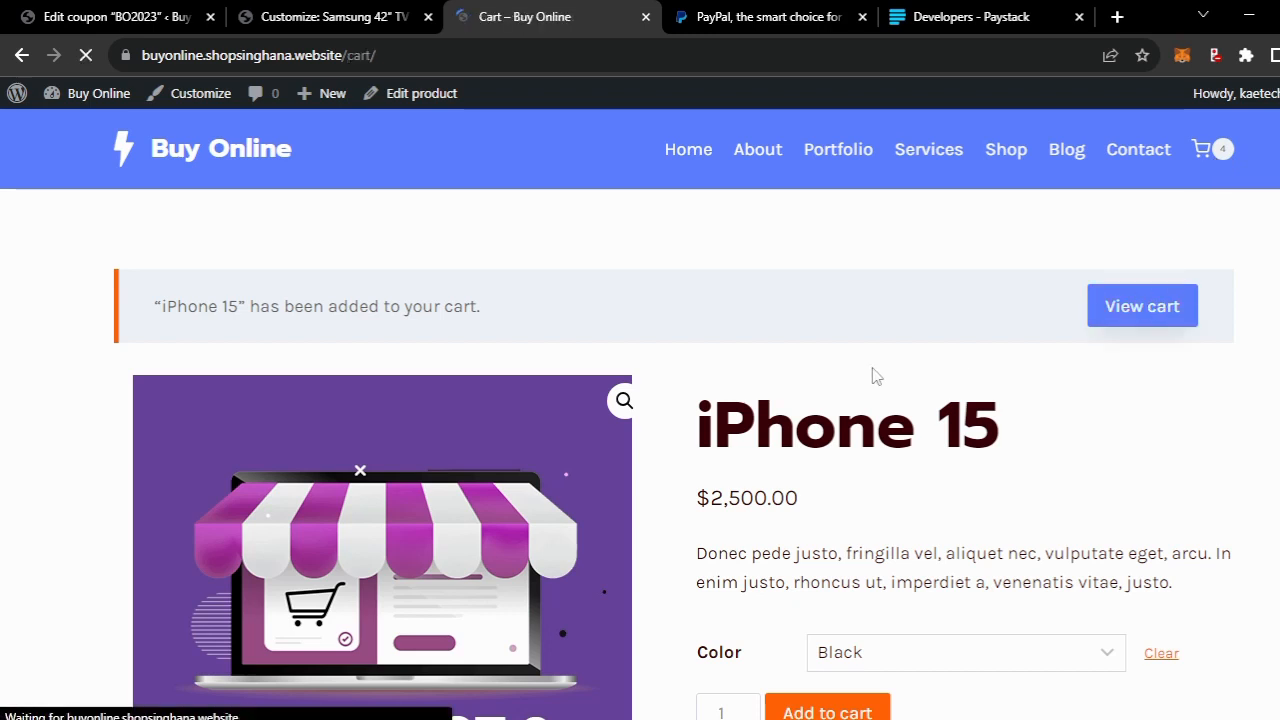
{"action": "scroll", "coordinate": [686, 629], "scroll_direction": "down", "scroll_amount": 3}
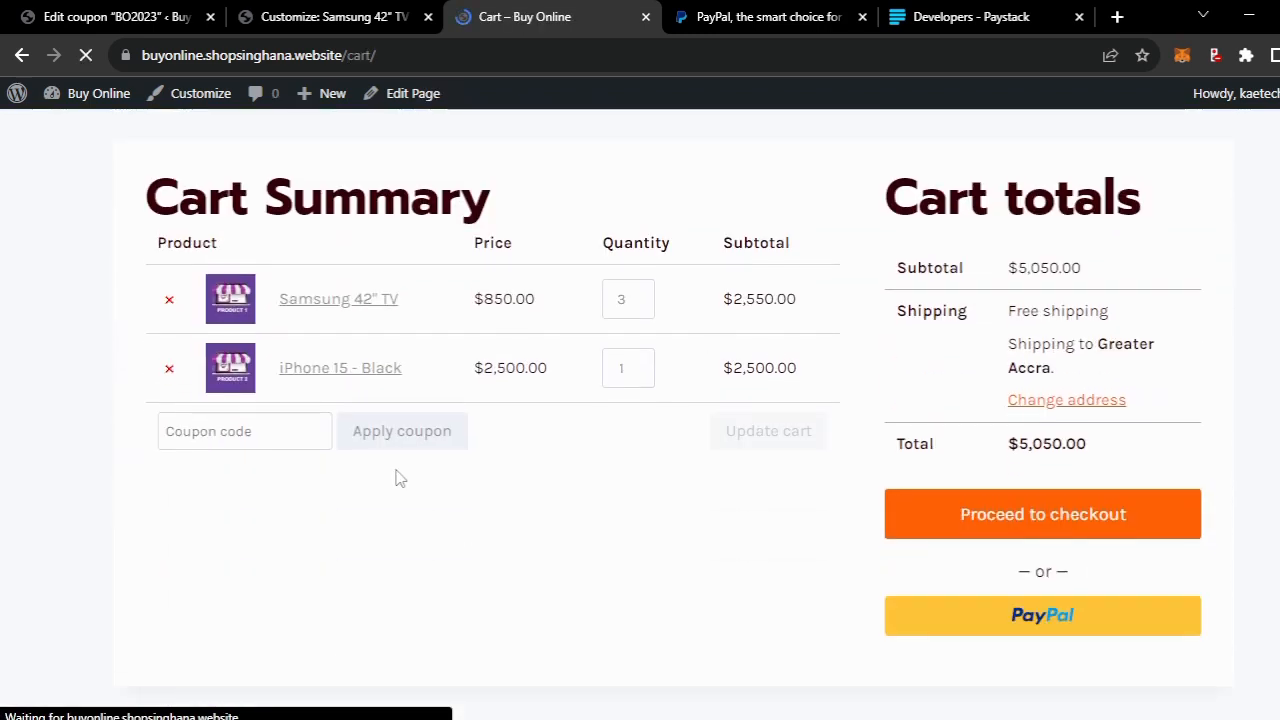
{"action": "left_click", "coordinate": [183, 426]}
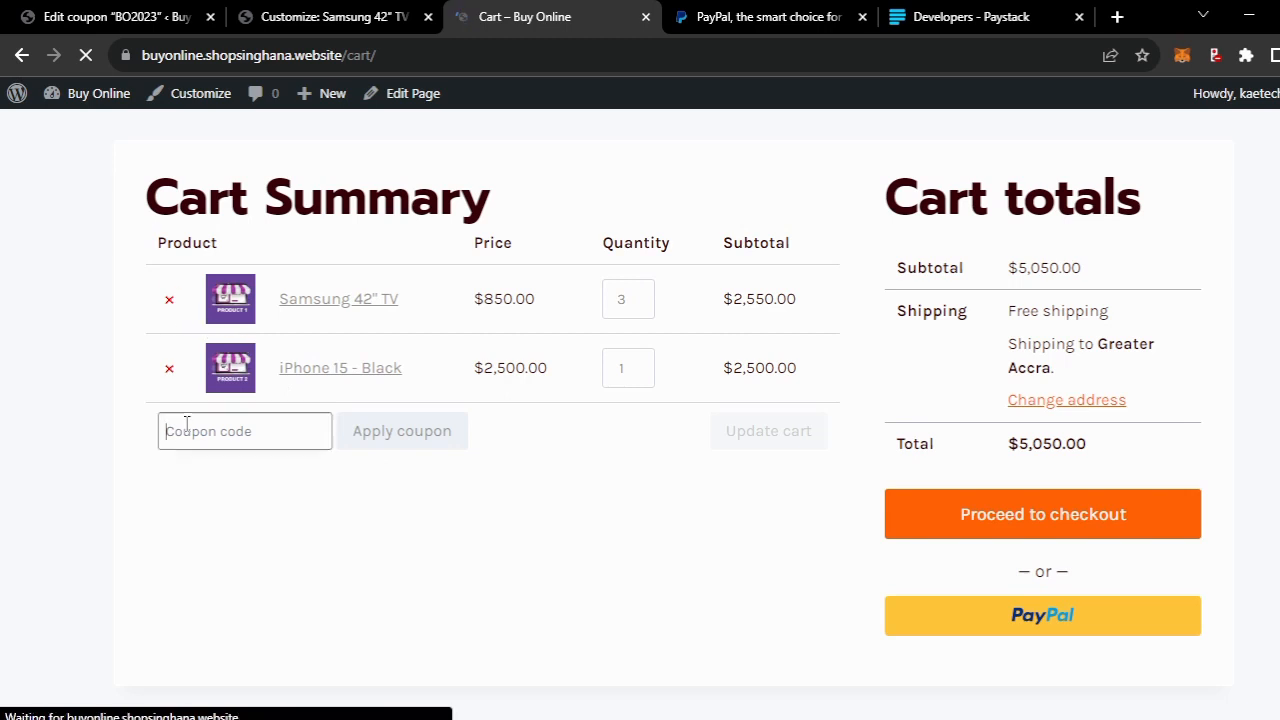
{"action": "type", "text": "BO2023"}
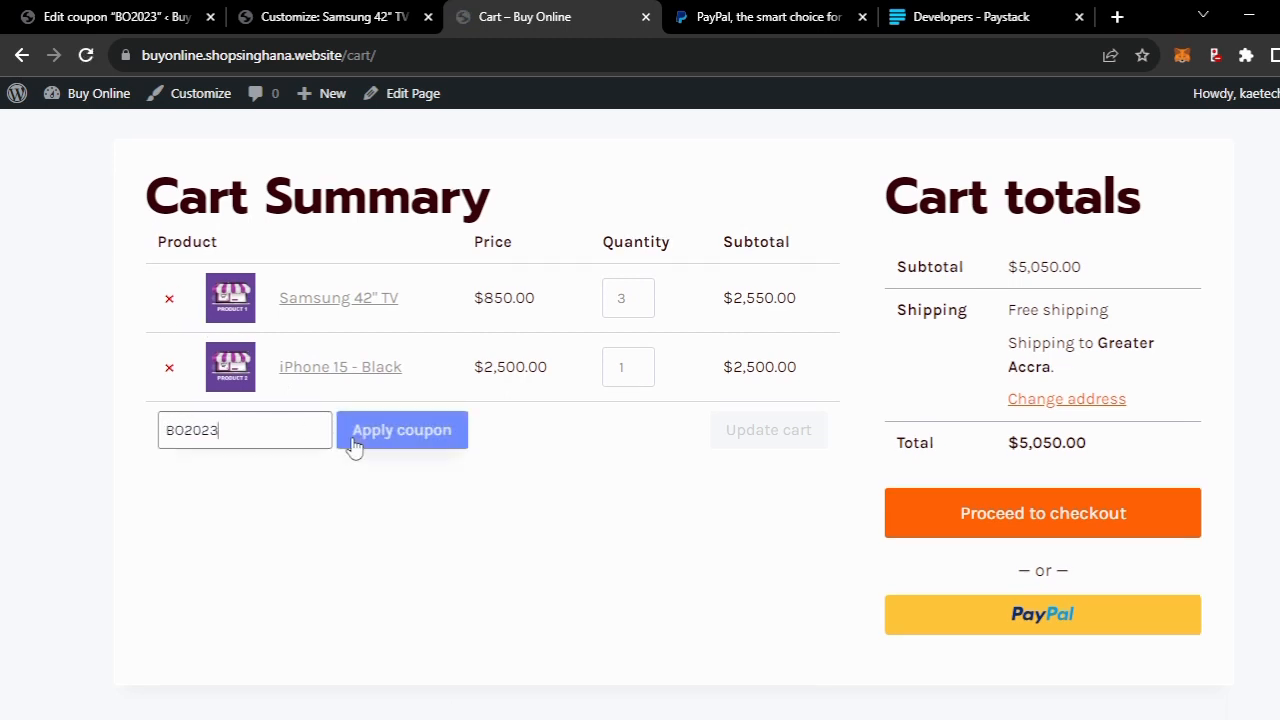
{"action": "left_click", "coordinate": [400, 432]}
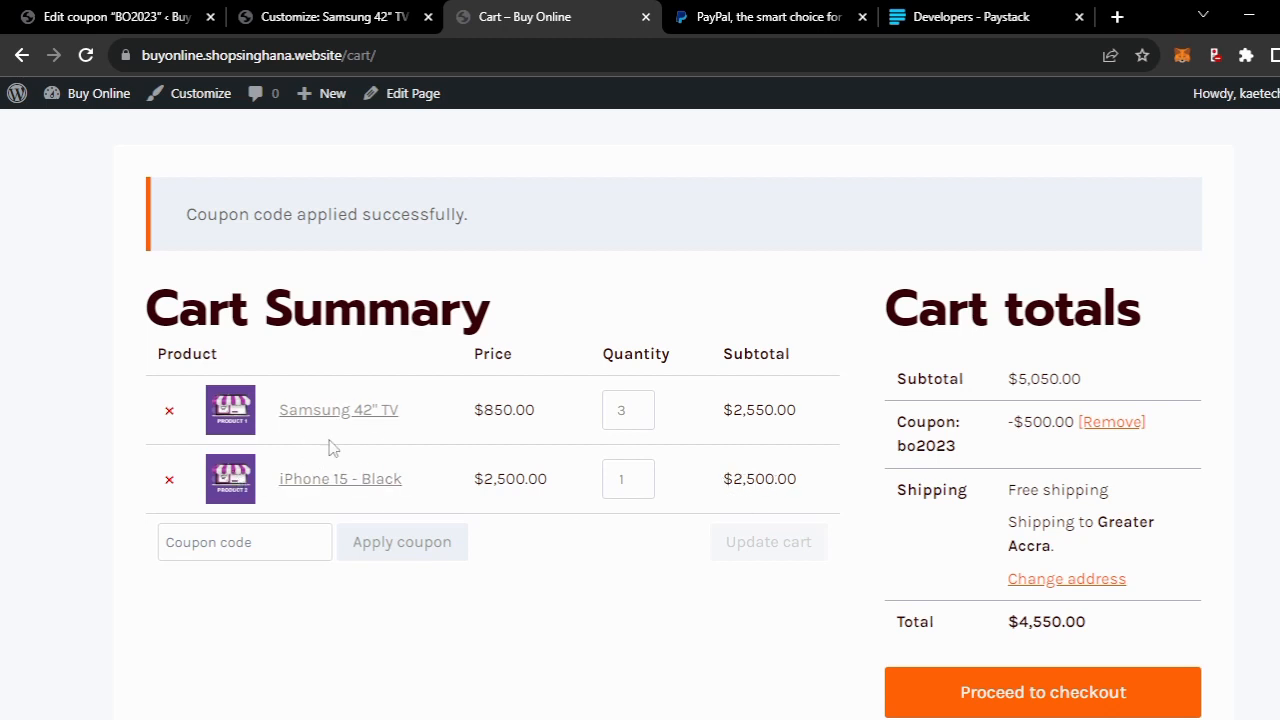
Remove the Samsung 42" TV from the cart and check the discounted total for the iPhone 15 alone
{"action": "left_click", "coordinate": [169, 411]}
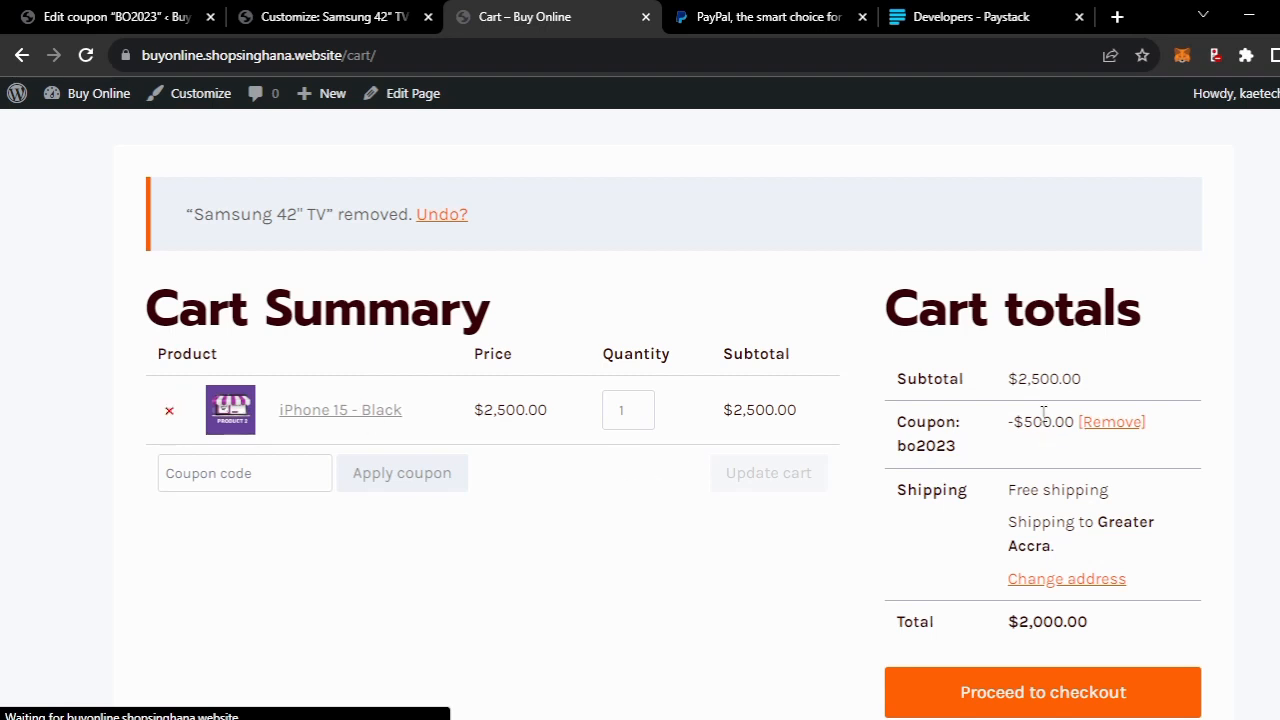
{"action": "left_click_drag", "start_coordinate": [1094, 622], "coordinate": [1010, 636]}
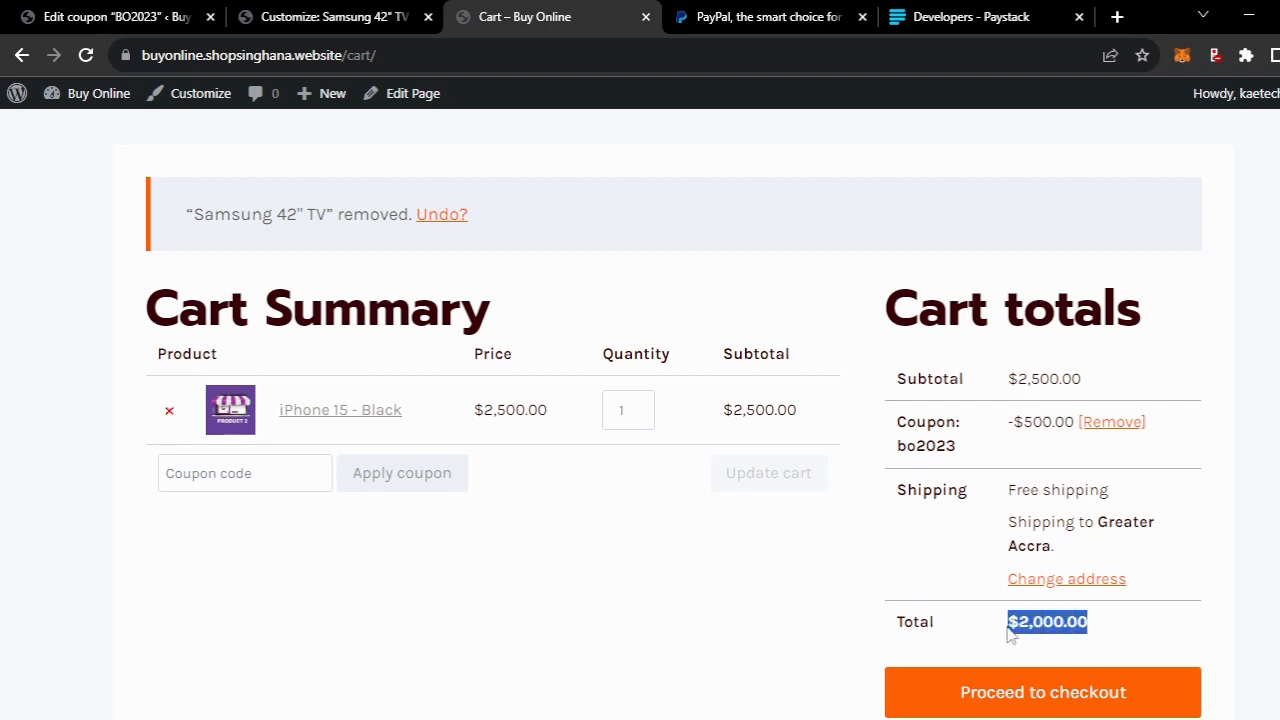
{"action": "left_click", "coordinate": [987, 630]}
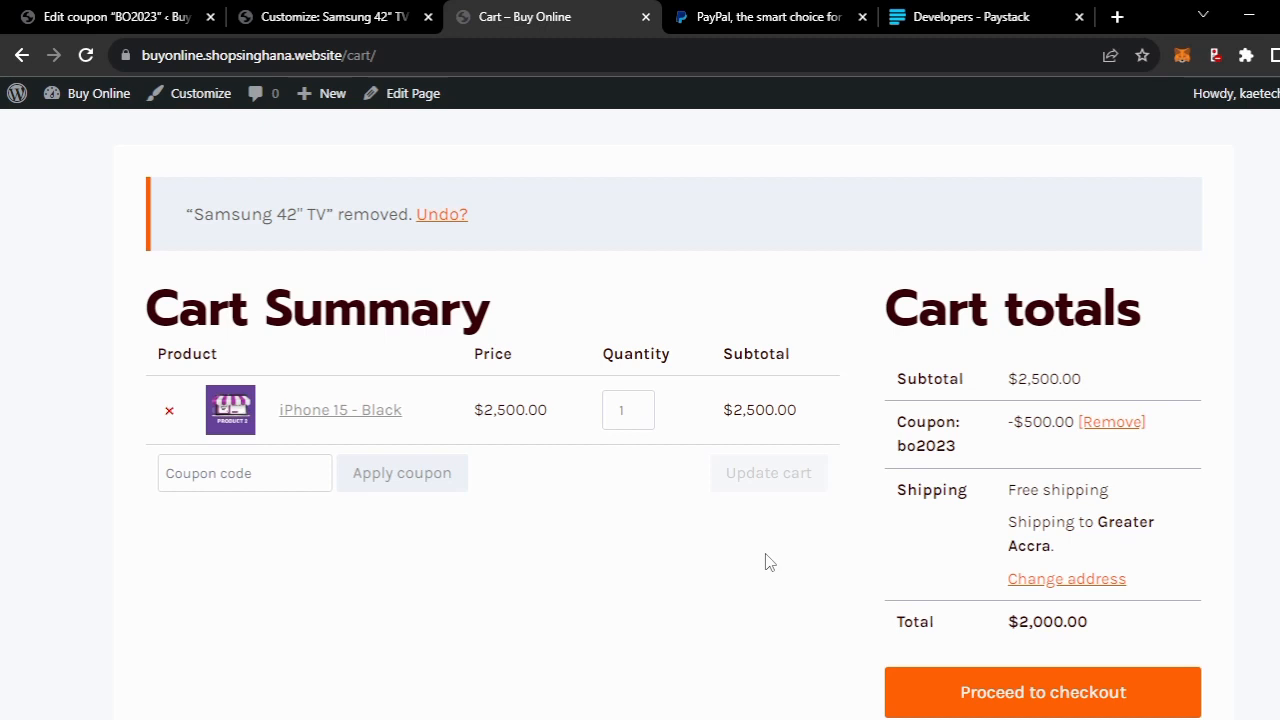
{"action": "scroll", "coordinate": [605, 312], "scroll_direction": "up", "scroll_amount": 3}
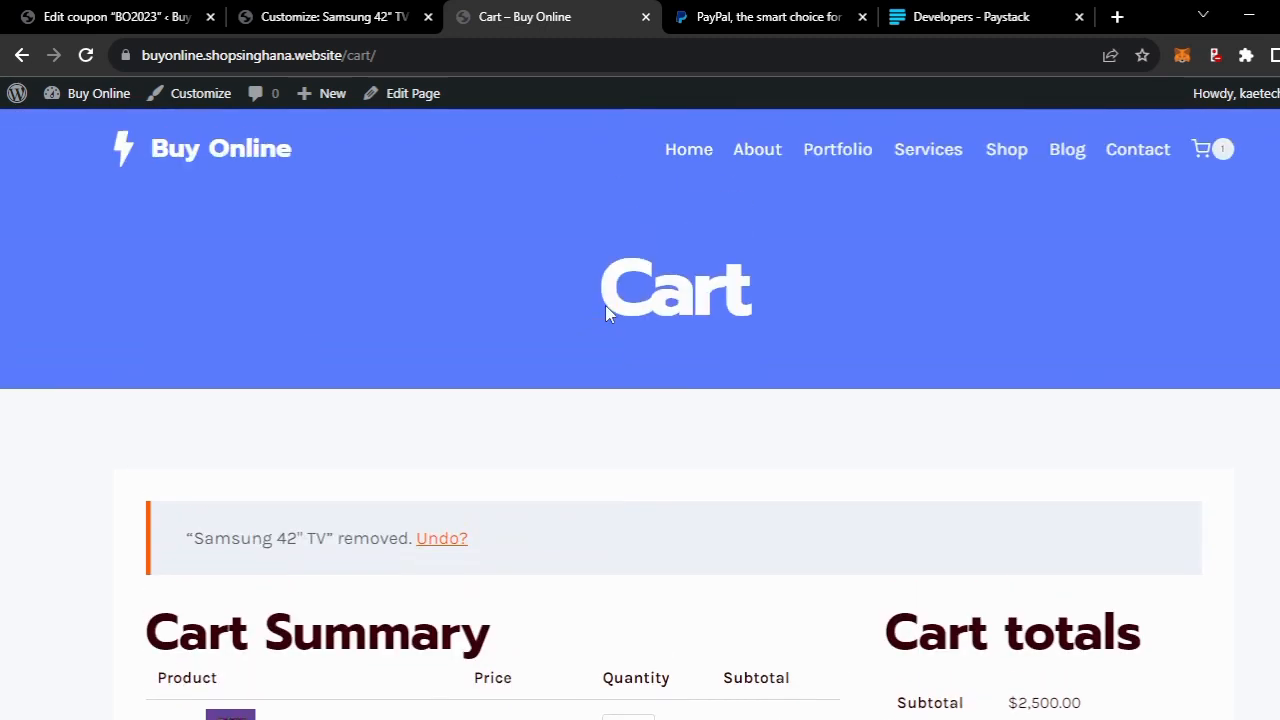